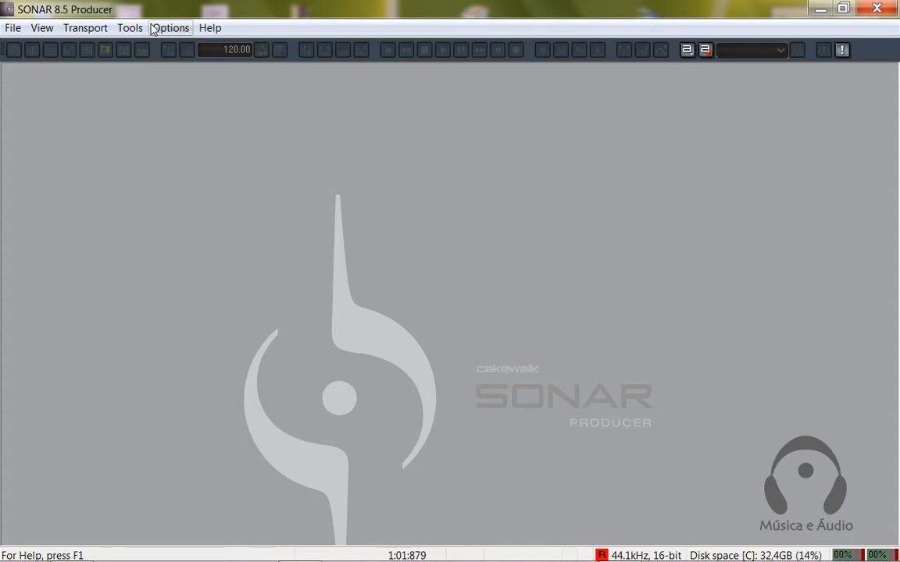
{"action": "left_click", "coordinate": [19, 29]}
{"action": "left_click", "coordinate": [228, 79]}
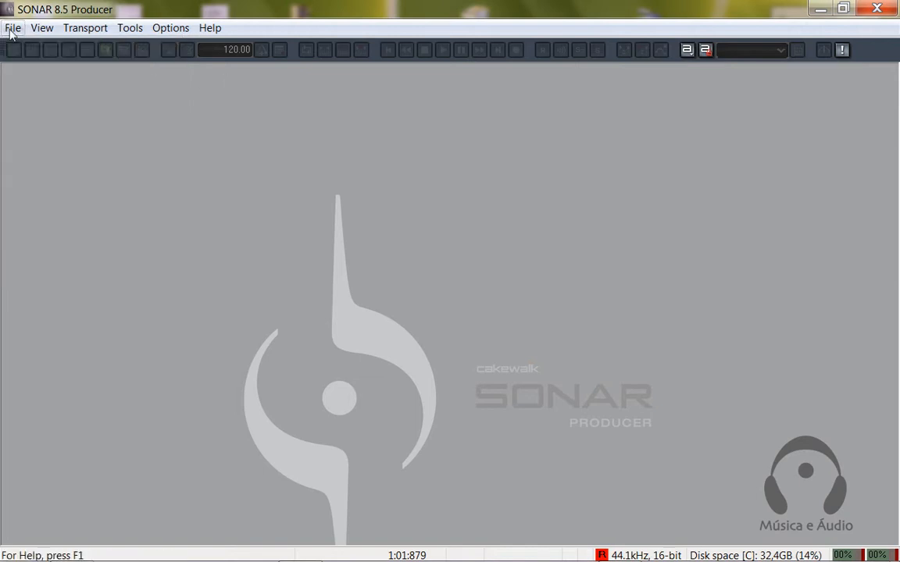
{"action": "left_click", "coordinate": [164, 30]}
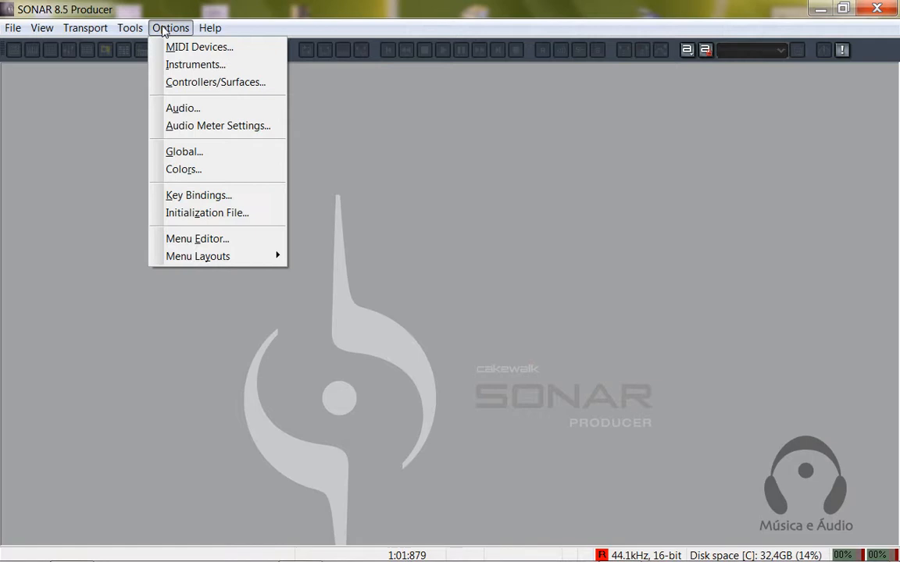
{"action": "left_click", "coordinate": [183, 170]}
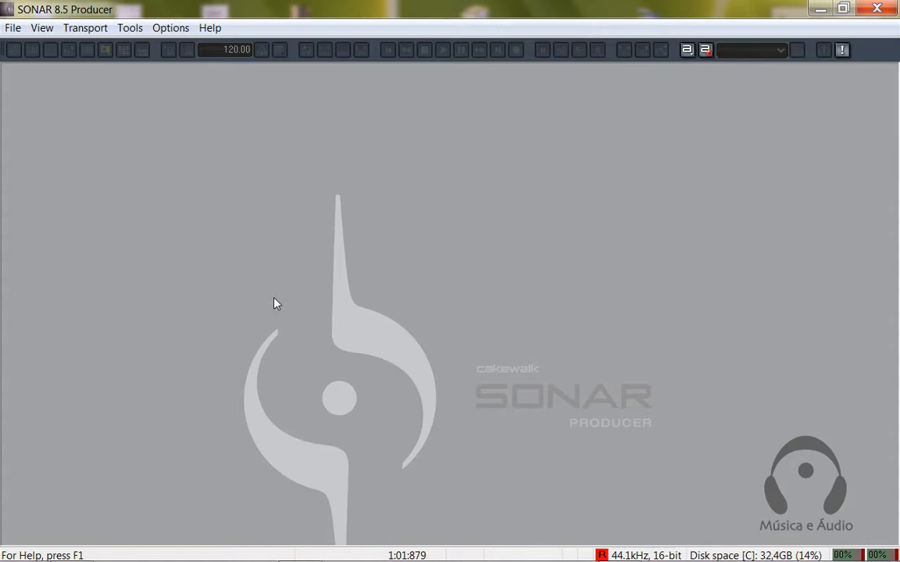
Step: Open the audio options and set the playback and recording driver mode to ASIO in the advanced settings
{"action": "left_click", "coordinate": [167, 29]}
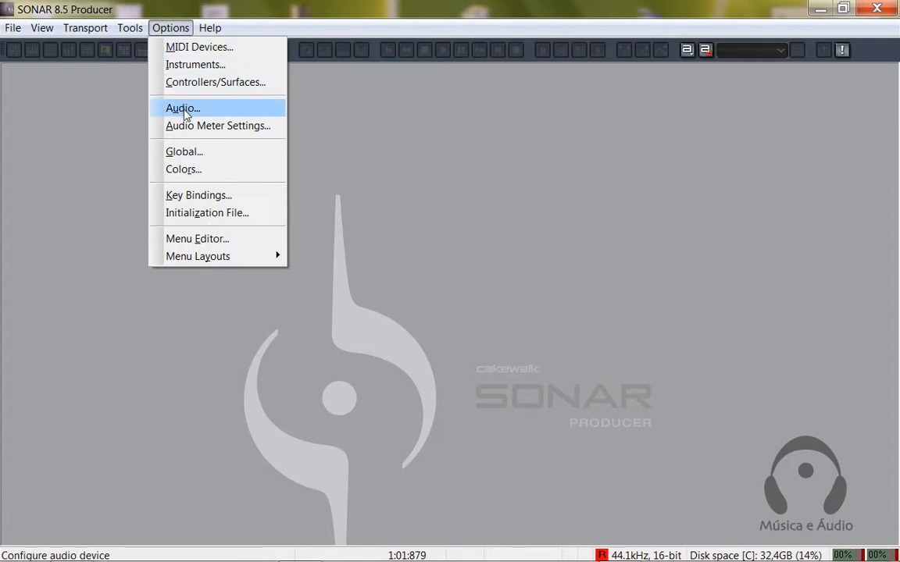
{"action": "left_click", "coordinate": [173, 31]}
{"action": "left_click", "coordinate": [173, 35]}
{"action": "left_click", "coordinate": [217, 113]}
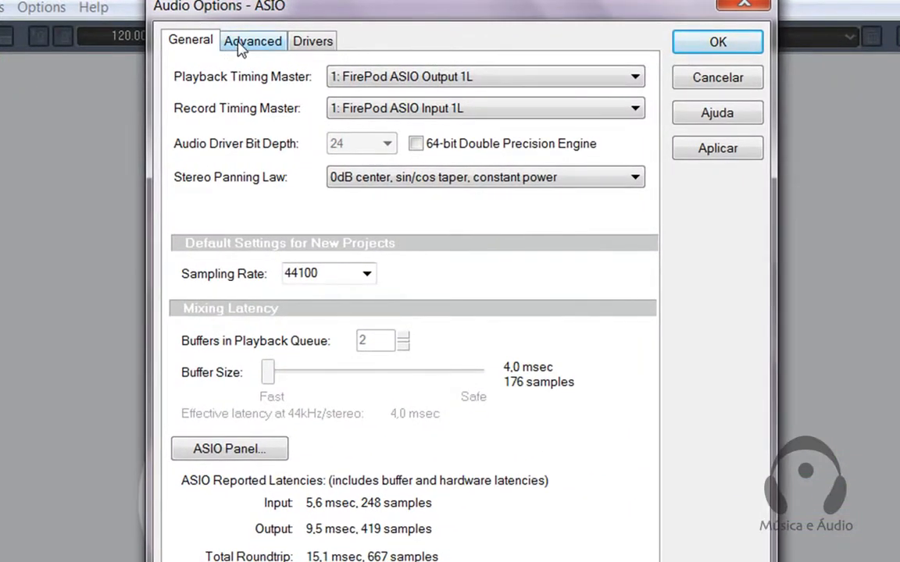
{"action": "left_click", "coordinate": [241, 49]}
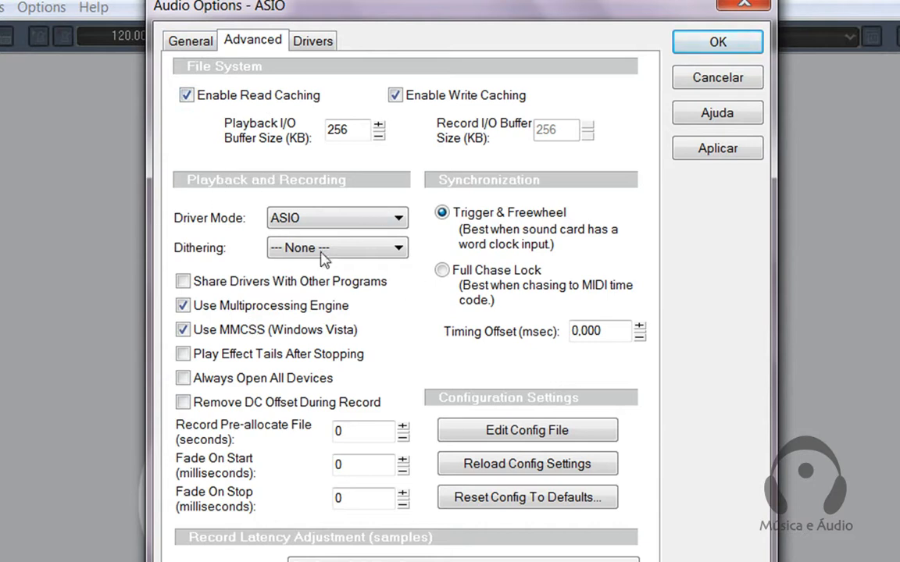
{"action": "left_click", "coordinate": [400, 218]}
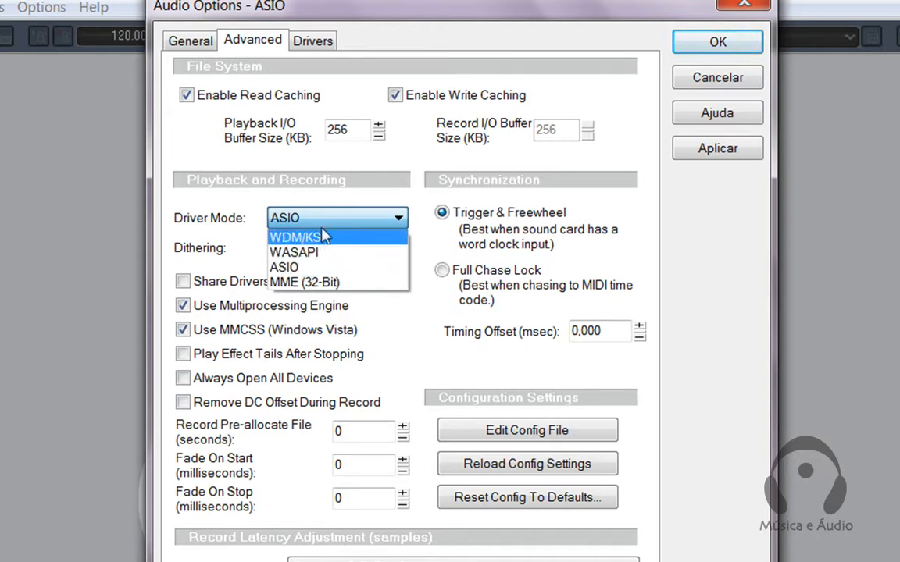
{"action": "left_click", "coordinate": [299, 268]}
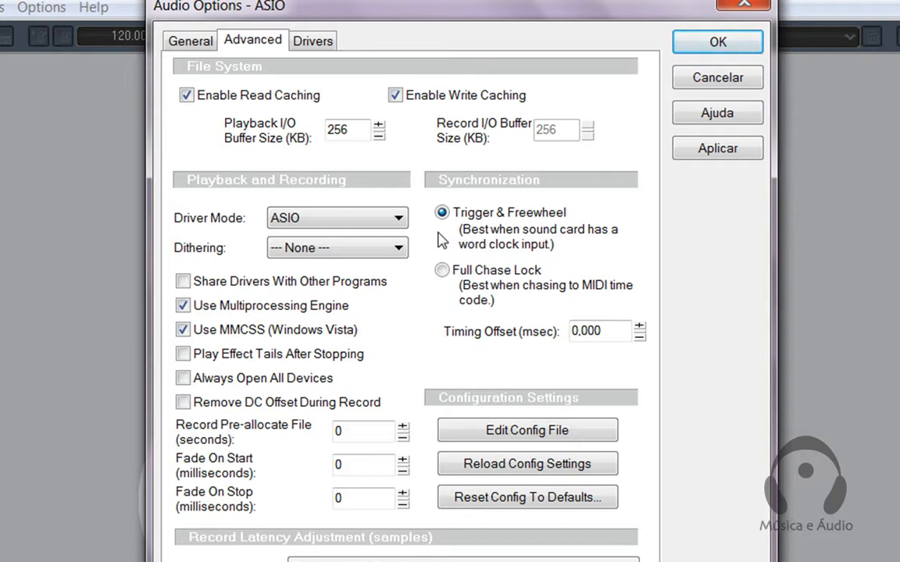
{"action": "left_click", "coordinate": [285, 217]}
{"action": "left_click", "coordinate": [402, 221]}
{"action": "left_click", "coordinate": [402, 222]}
{"action": "left_click", "coordinate": [400, 220]}
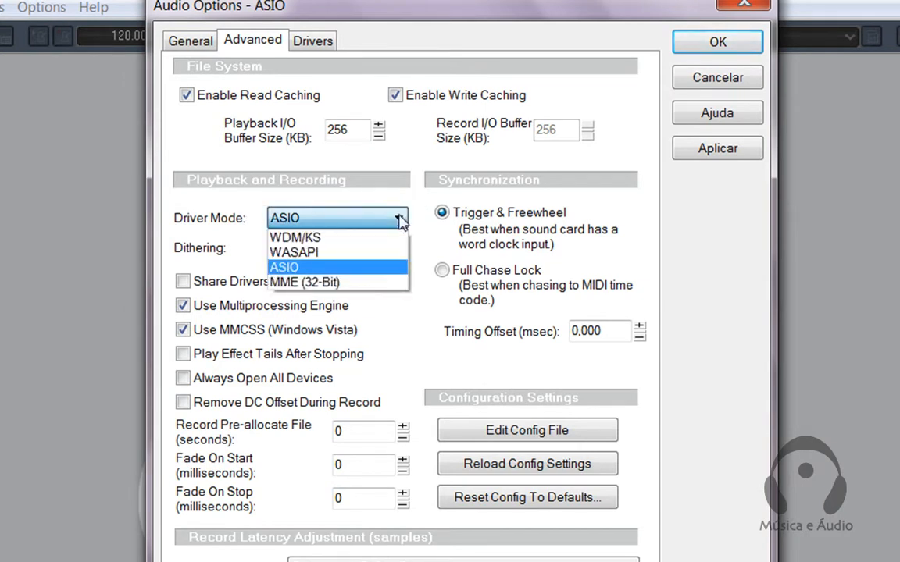
{"action": "left_click", "coordinate": [400, 221]}
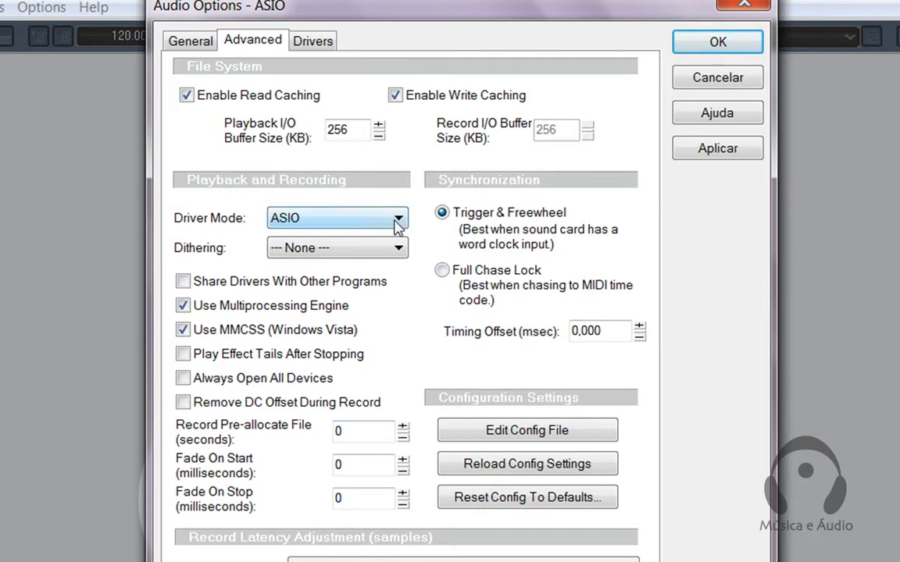
Step: Check which ASIO input and output drivers are enabled, toggling the FirePod ASIO Input 3L driver off and back on
{"action": "left_click", "coordinate": [317, 44]}
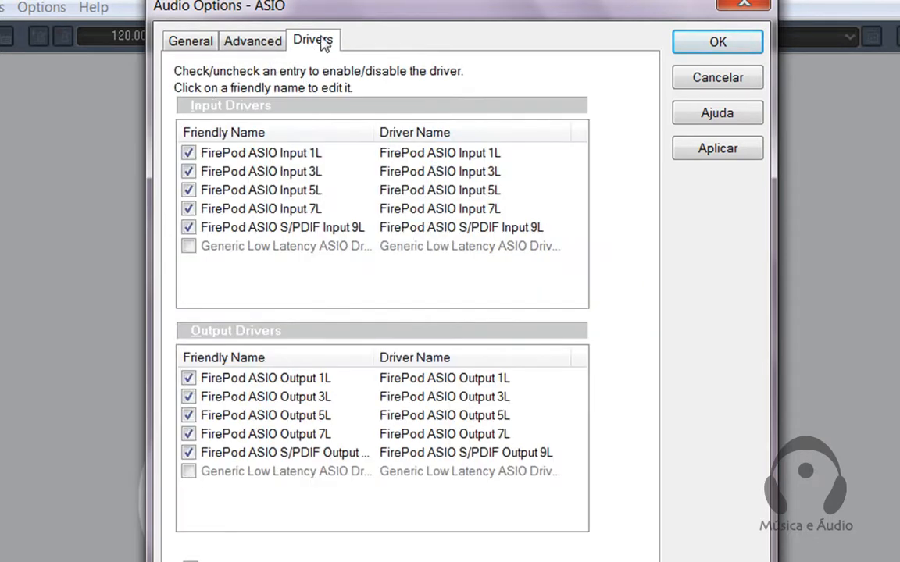
{"action": "left_click", "coordinate": [189, 168]}
{"action": "left_click", "coordinate": [188, 171]}
{"action": "left_click", "coordinate": [273, 45]}
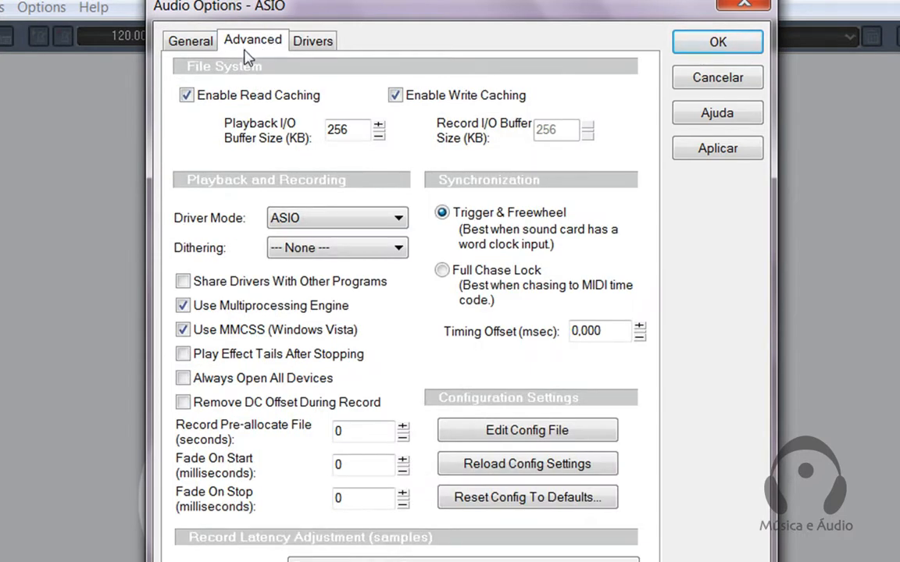
Step: Review the playback and record timing masters and set the default sampling rate for new projects to 44100
{"action": "left_click", "coordinate": [200, 44]}
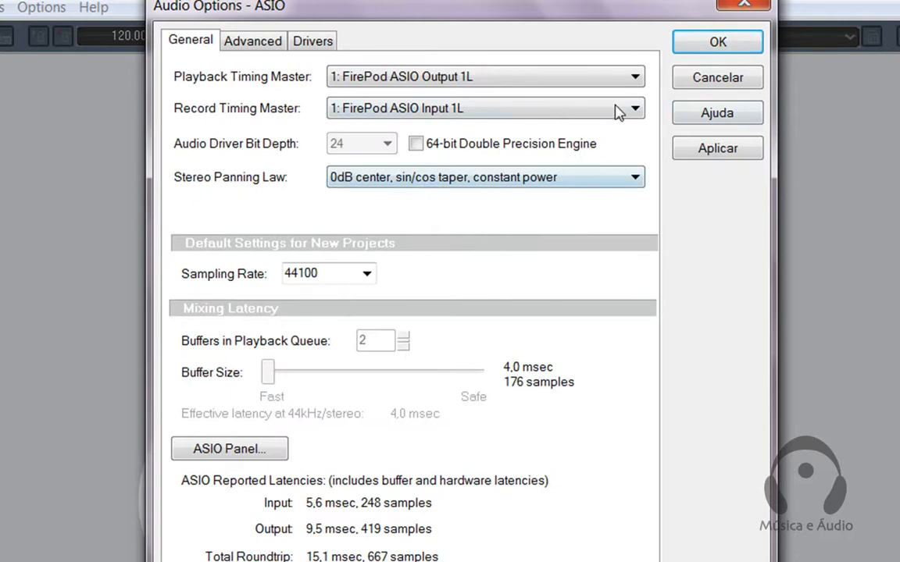
{"action": "left_click", "coordinate": [634, 78]}
{"action": "left_click", "coordinate": [631, 79]}
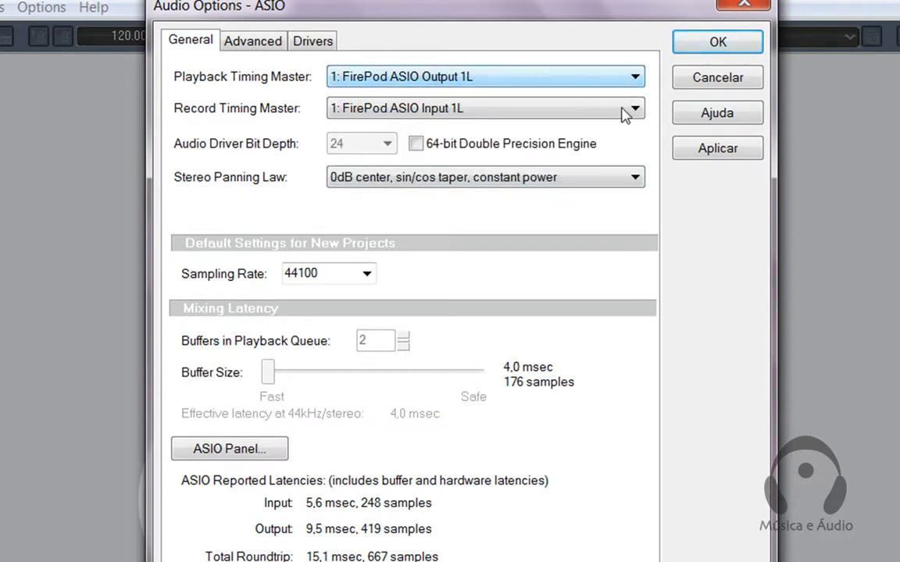
{"action": "left_click", "coordinate": [641, 70]}
{"action": "left_click", "coordinate": [641, 70]}
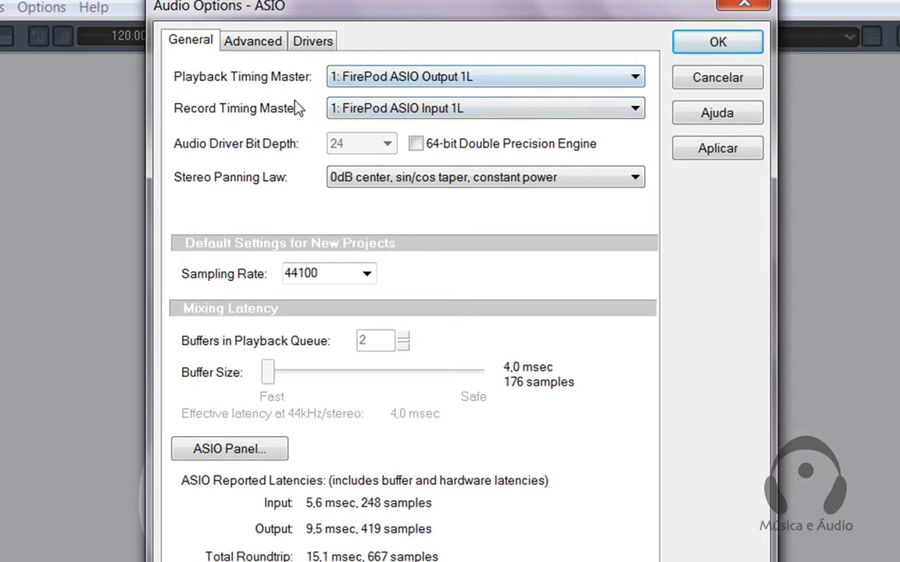
{"action": "left_click", "coordinate": [634, 110]}
{"action": "left_click", "coordinate": [634, 110]}
{"action": "left_click", "coordinate": [367, 274]}
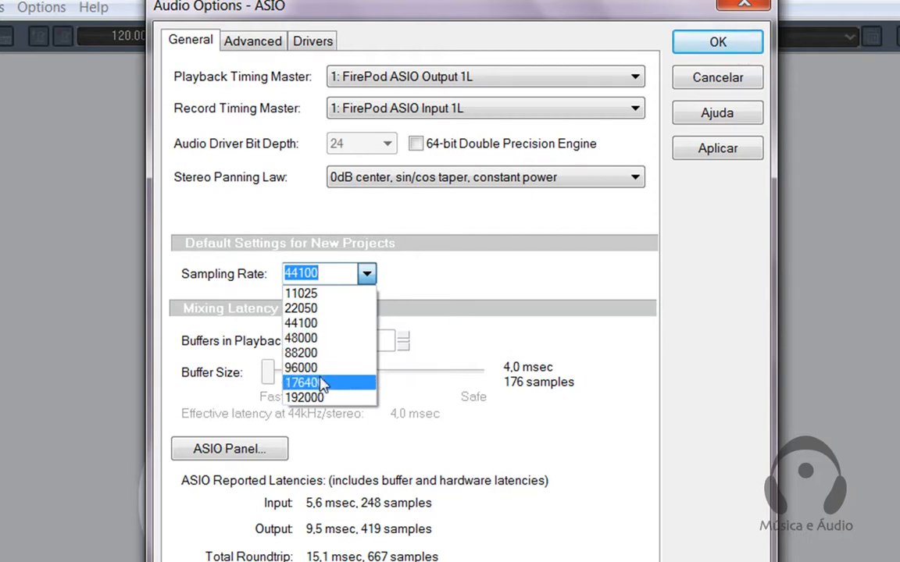
{"action": "left_click", "coordinate": [337, 328]}
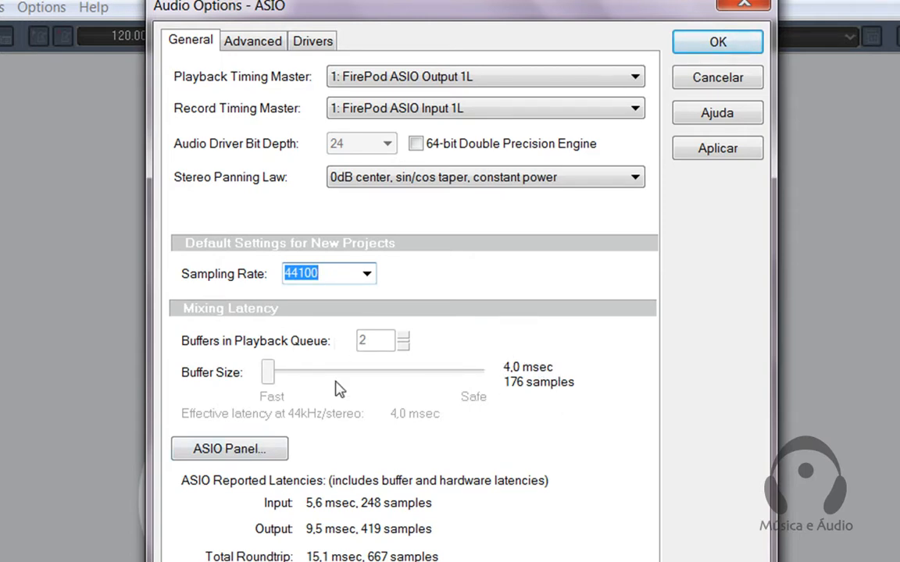
Step: Recheck the driver mode in the advanced audio settings and select ASIO again
{"action": "left_click", "coordinate": [238, 39]}
{"action": "left_click", "coordinate": [400, 218]}
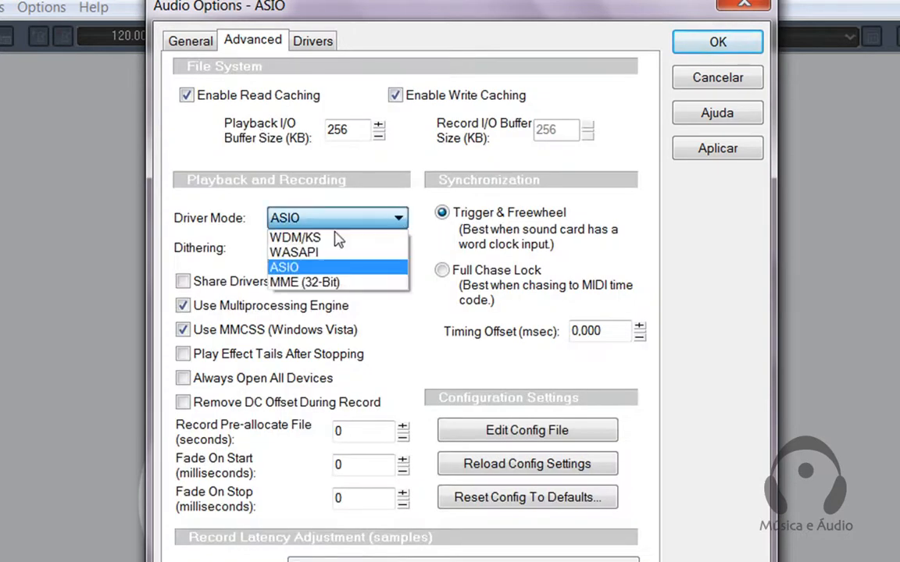
{"action": "left_click", "coordinate": [285, 263]}
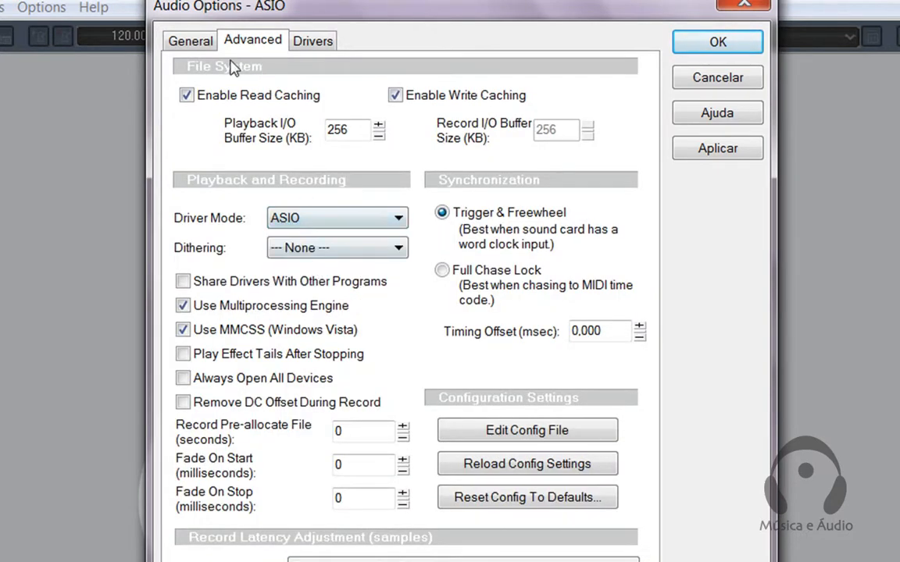
Step: Open the audio interface's ASIO panel from the general audio settings and reposition its window
{"action": "left_click", "coordinate": [171, 41]}
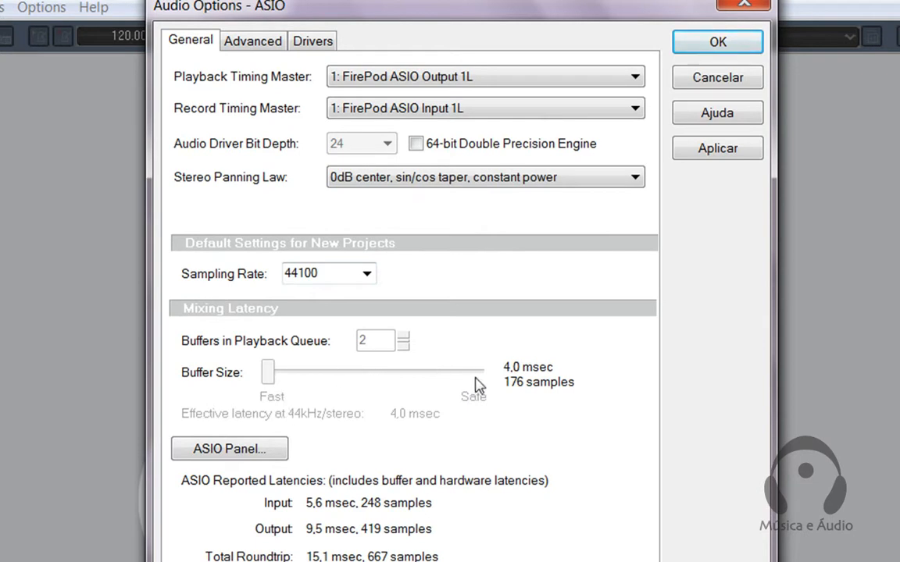
{"action": "left_click", "coordinate": [242, 453]}
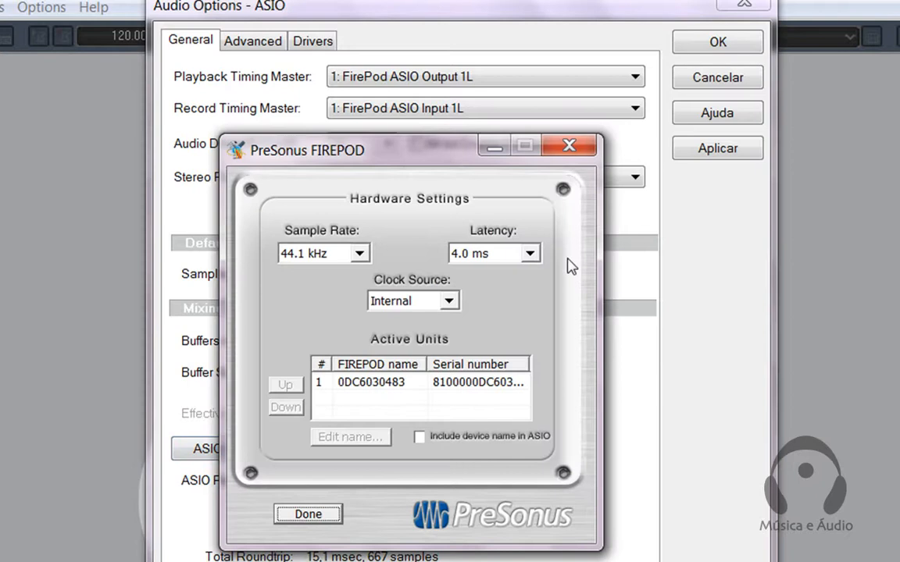
{"action": "left_click_drag", "start_coordinate": [433, 150], "coordinate": [432, 128]}
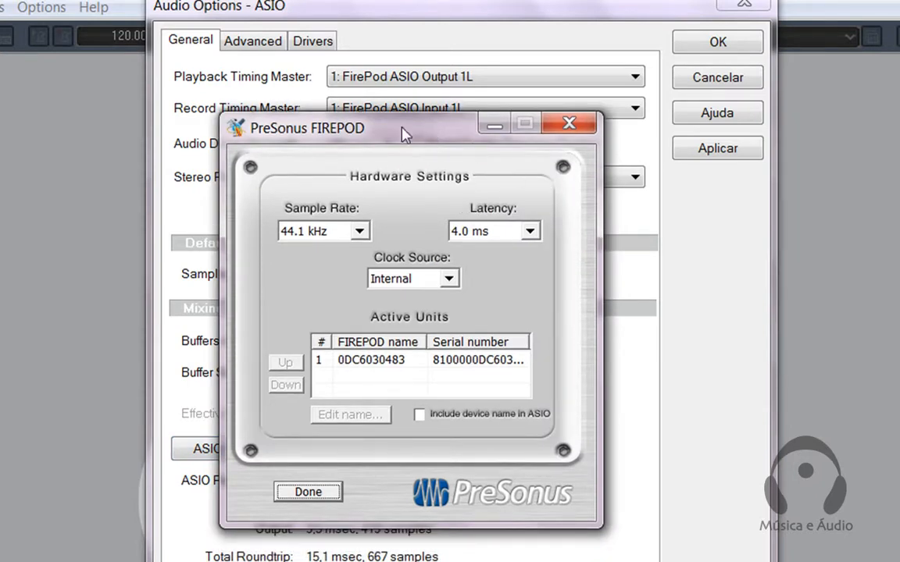
{"action": "left_click_drag", "start_coordinate": [404, 139], "coordinate": [407, 153]}
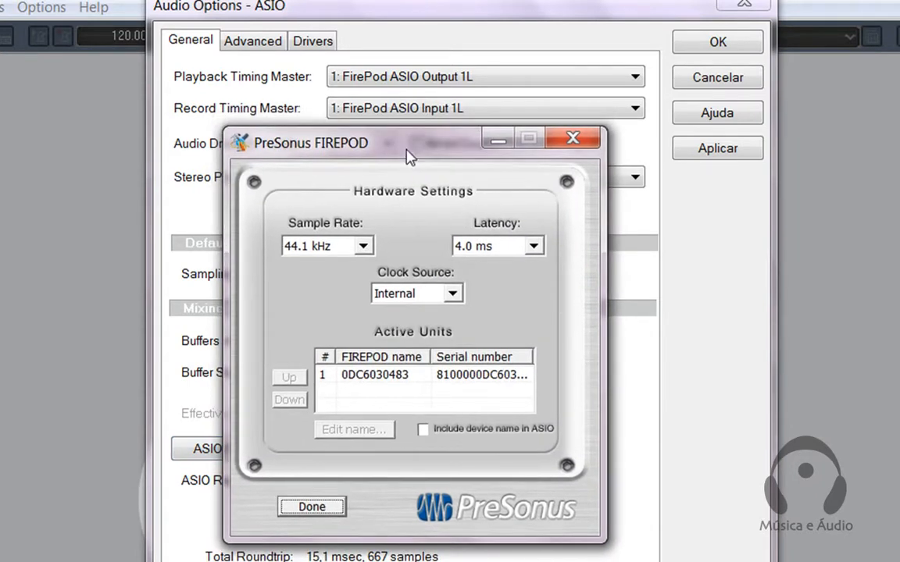
Step: Try the FIREPOD hardware latency at 3.0 ms and at 2.0 ms
{"action": "left_click", "coordinate": [534, 246]}
{"action": "left_click", "coordinate": [535, 267]}
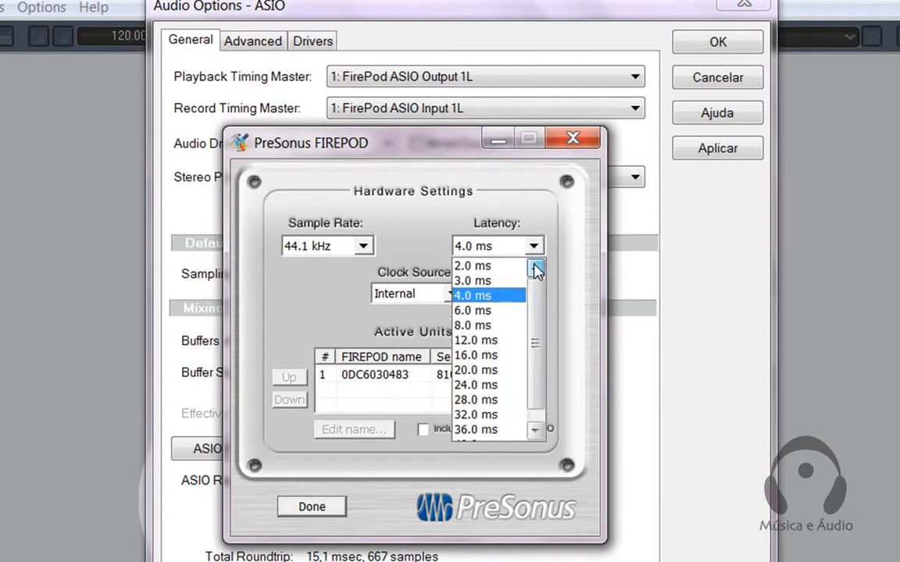
{"action": "left_click", "coordinate": [485, 281]}
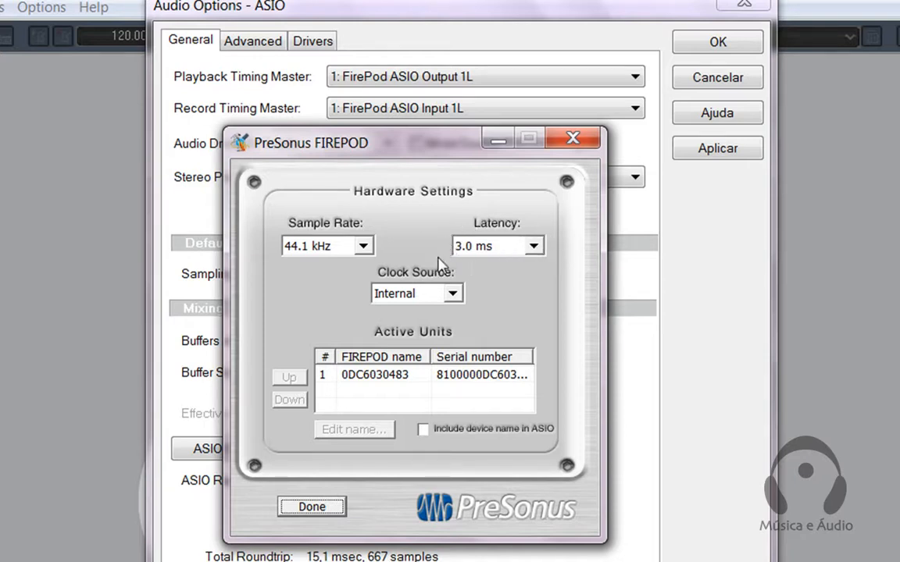
{"action": "left_click", "coordinate": [540, 243]}
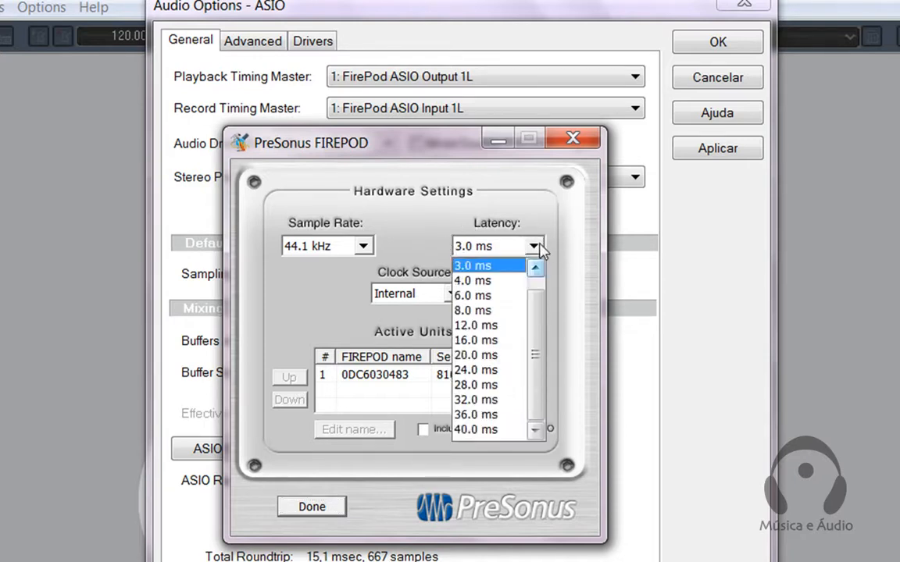
{"action": "left_click", "coordinate": [536, 269]}
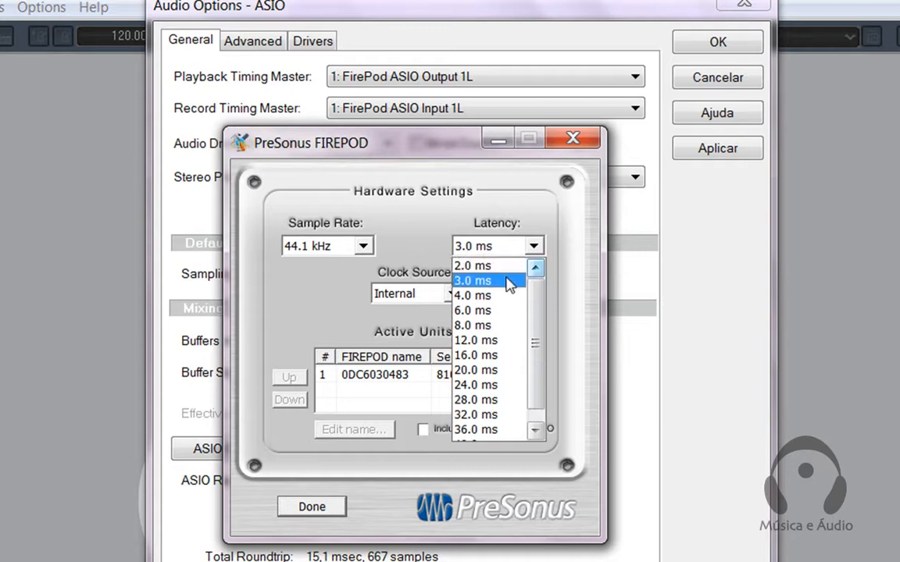
{"action": "left_click", "coordinate": [508, 265]}
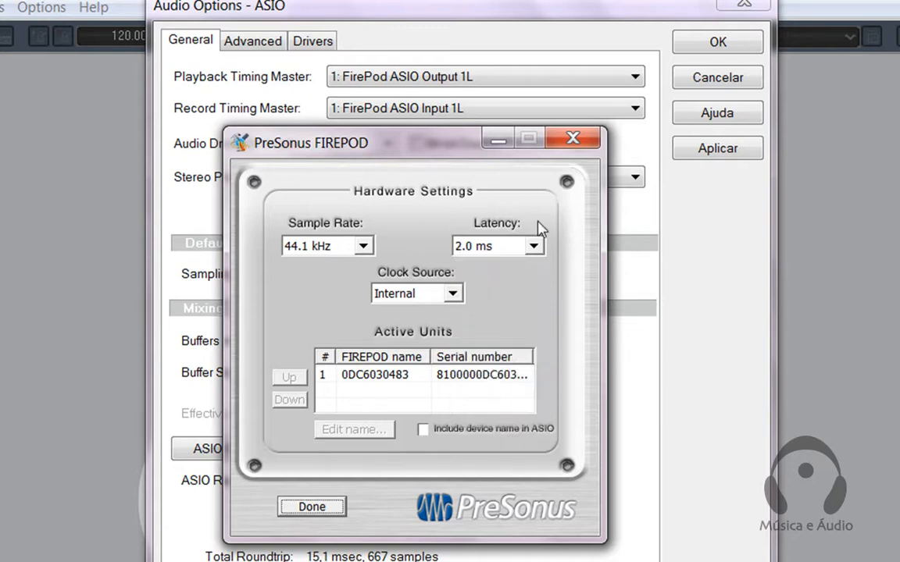
Step: Set the FIREPOD hardware latency to 4.0 ms after looking through the available latency values
{"action": "left_click", "coordinate": [537, 246]}
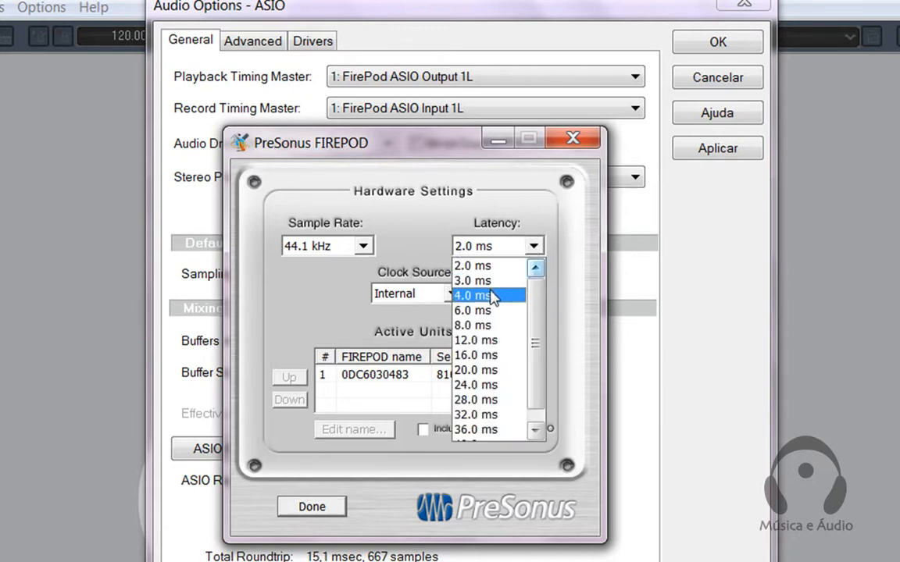
{"action": "left_click", "coordinate": [492, 296]}
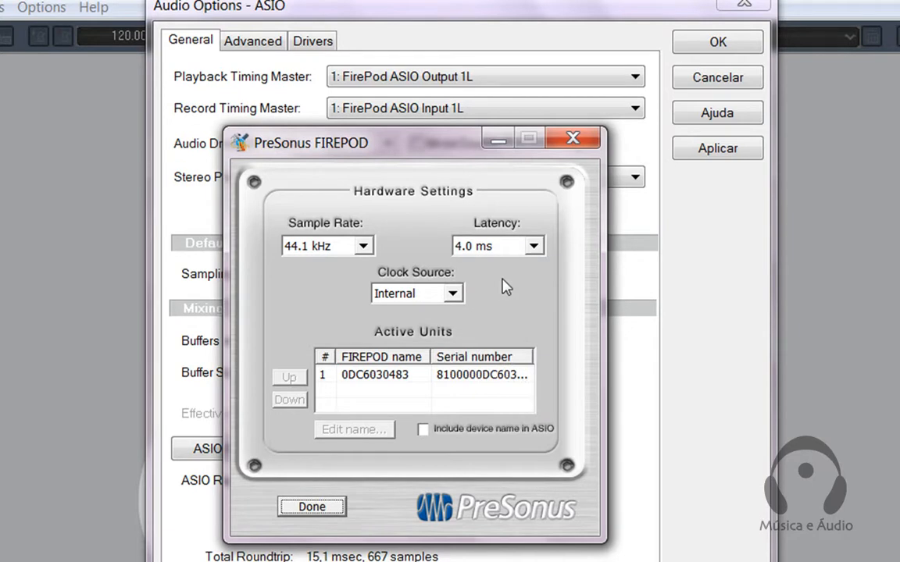
{"action": "left_click", "coordinate": [534, 248]}
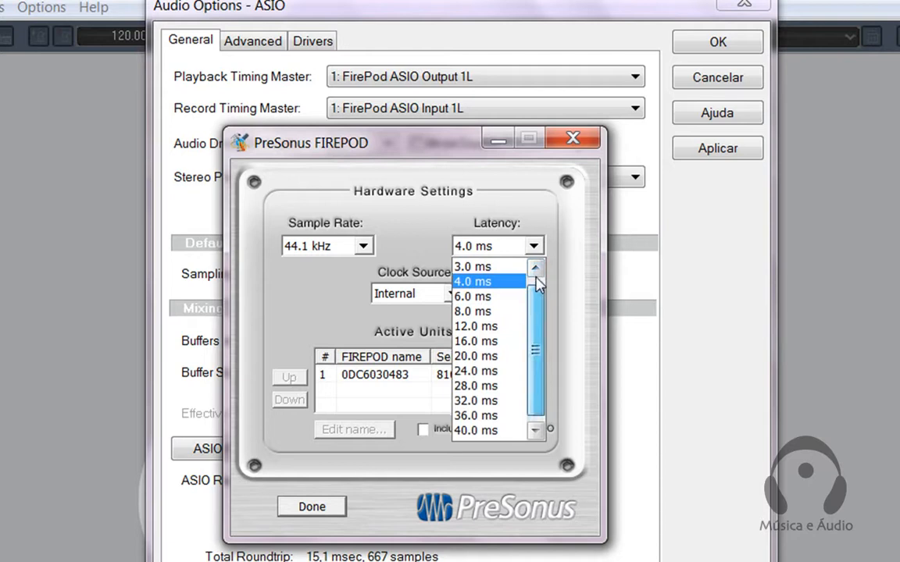
{"action": "scroll", "coordinate": [535, 283], "scroll_direction": "up", "scroll_amount": 1}
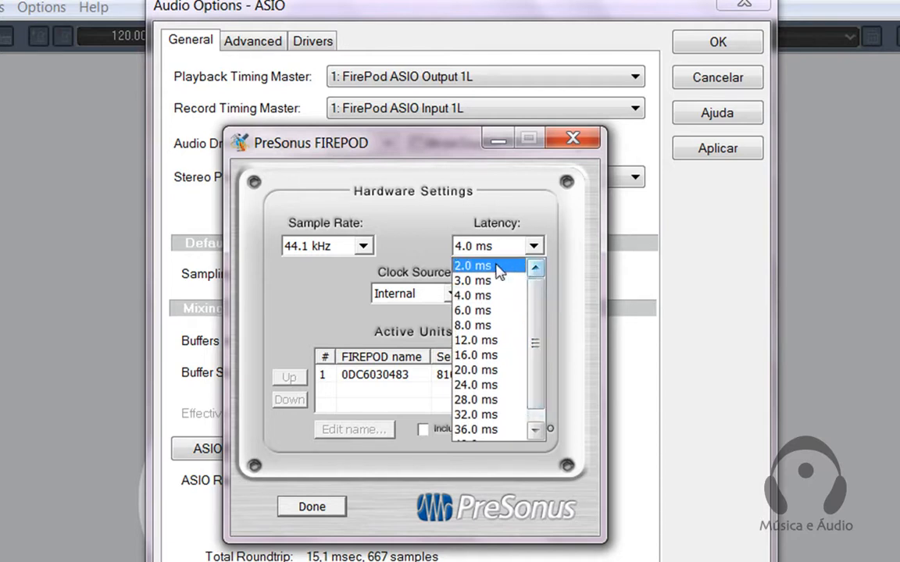
{"action": "scroll", "coordinate": [540, 312], "scroll_direction": "down", "scroll_amount": 1}
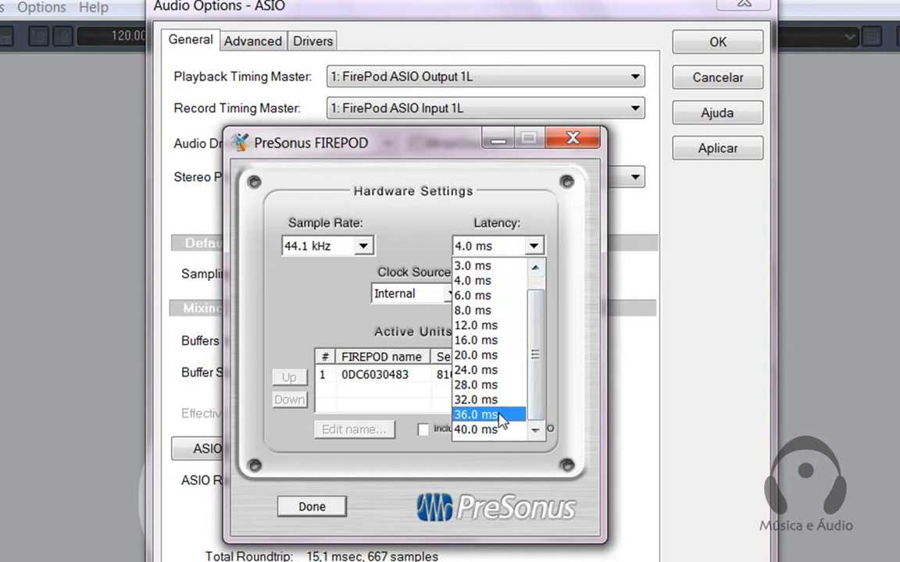
{"action": "left_click", "coordinate": [536, 269]}
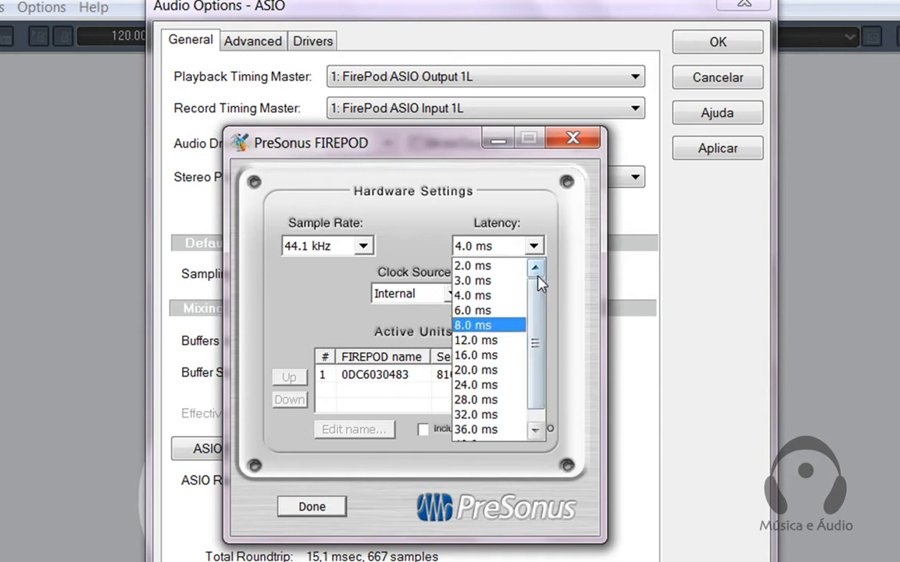
{"action": "left_click", "coordinate": [500, 297]}
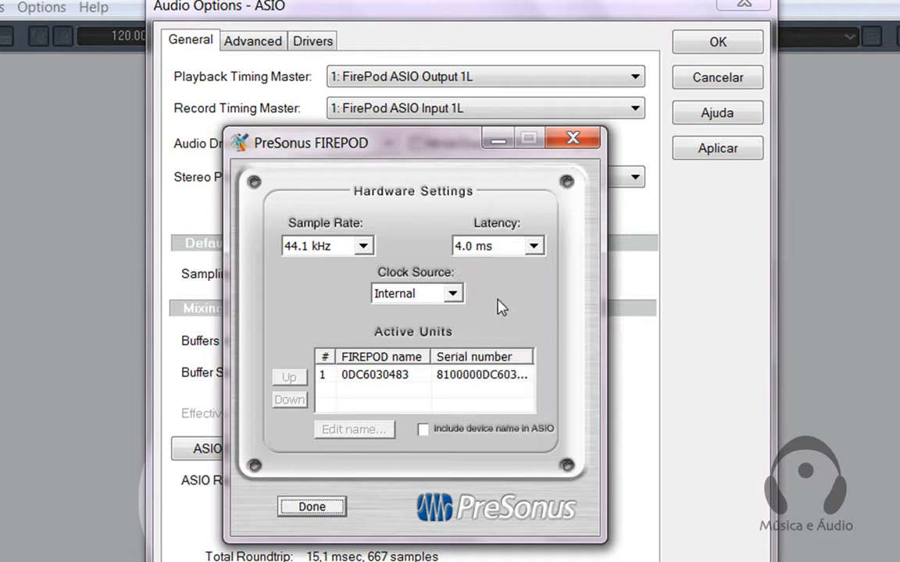
Step: Look through the available sample rates in the FIREPOD hardware settings and keep 44.1 kHz
{"action": "left_click", "coordinate": [363, 246]}
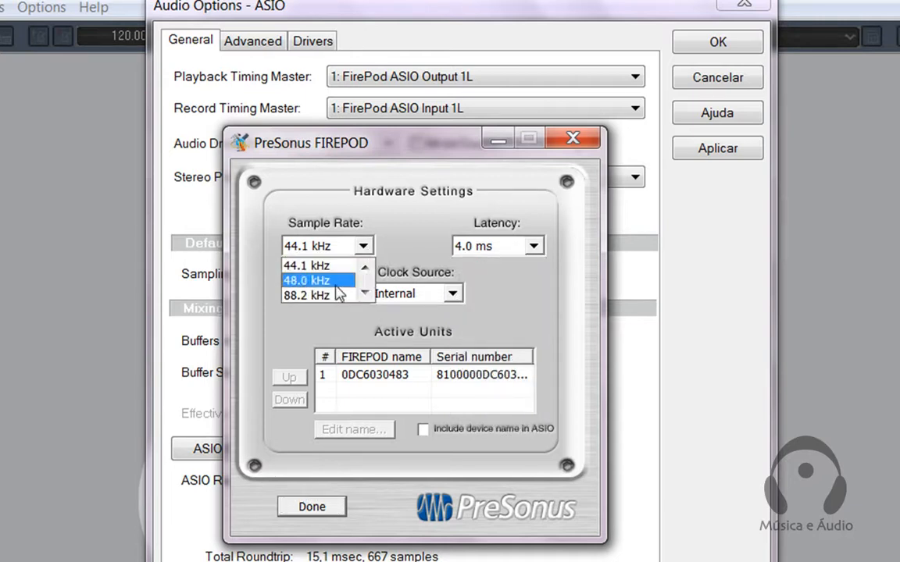
{"action": "left_click", "coordinate": [370, 295]}
{"action": "left_click", "coordinate": [364, 267]}
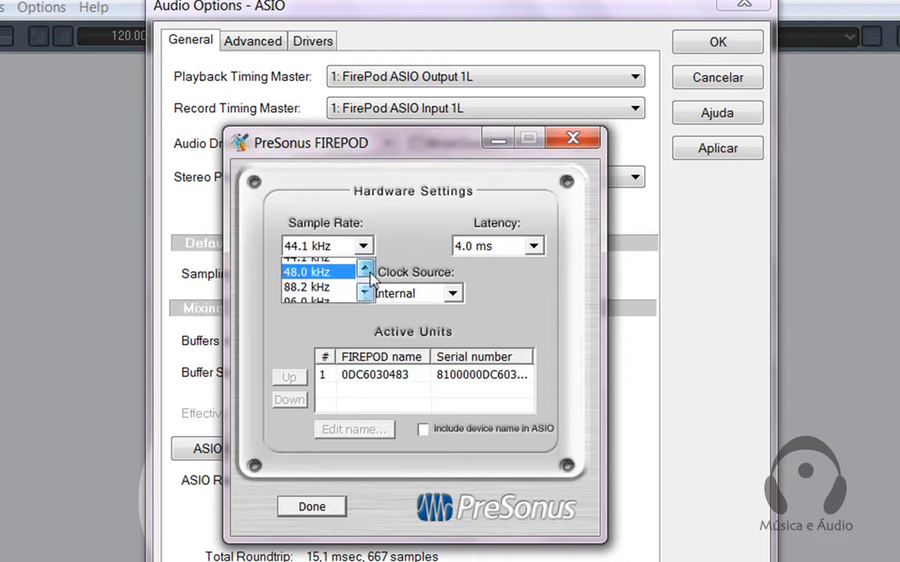
{"action": "left_click", "coordinate": [364, 294]}
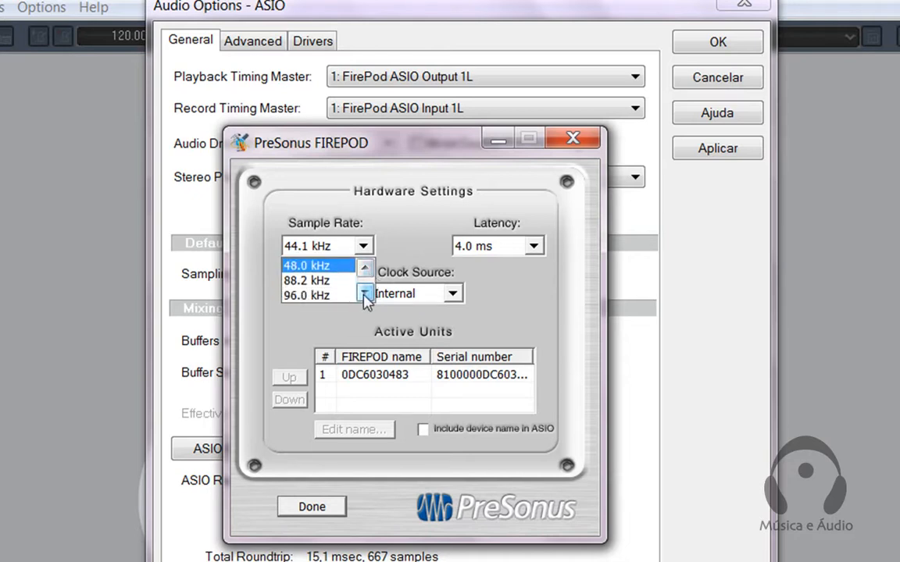
{"action": "left_click", "coordinate": [364, 269]}
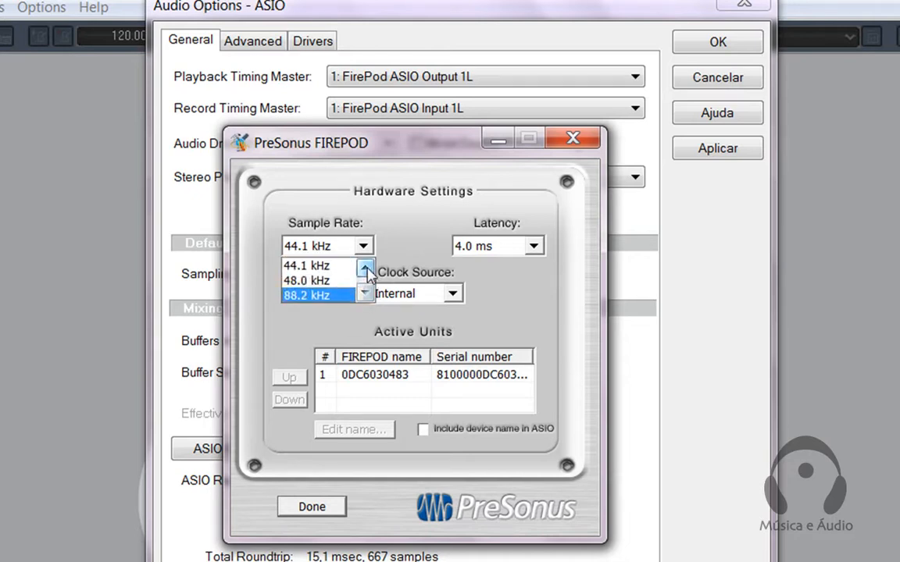
{"action": "left_click", "coordinate": [356, 266]}
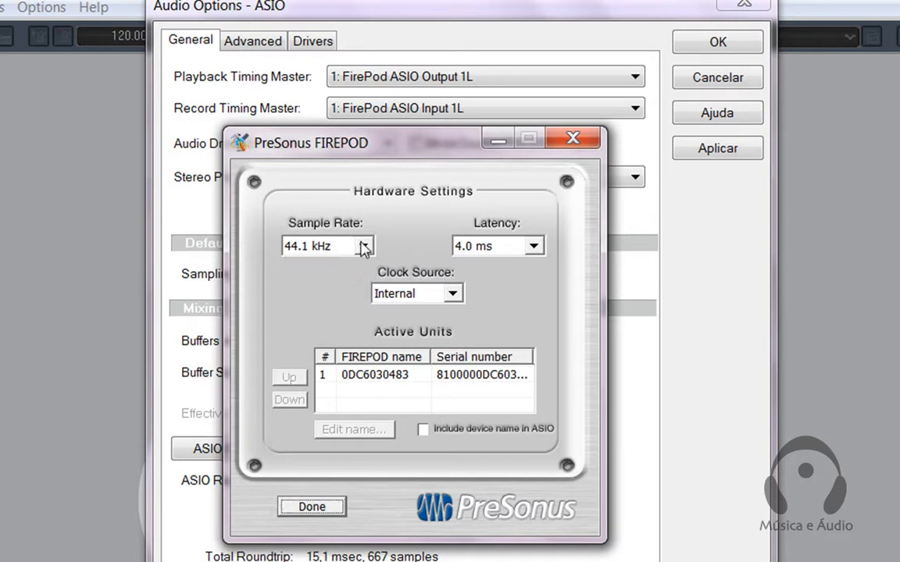
{"action": "left_click", "coordinate": [364, 247]}
{"action": "left_click", "coordinate": [364, 293]}
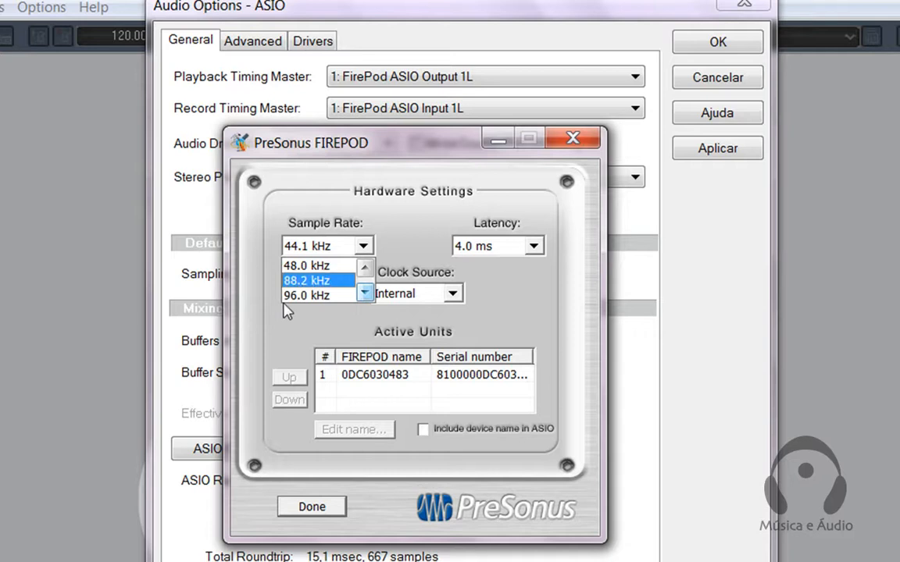
{"action": "left_click", "coordinate": [404, 243]}
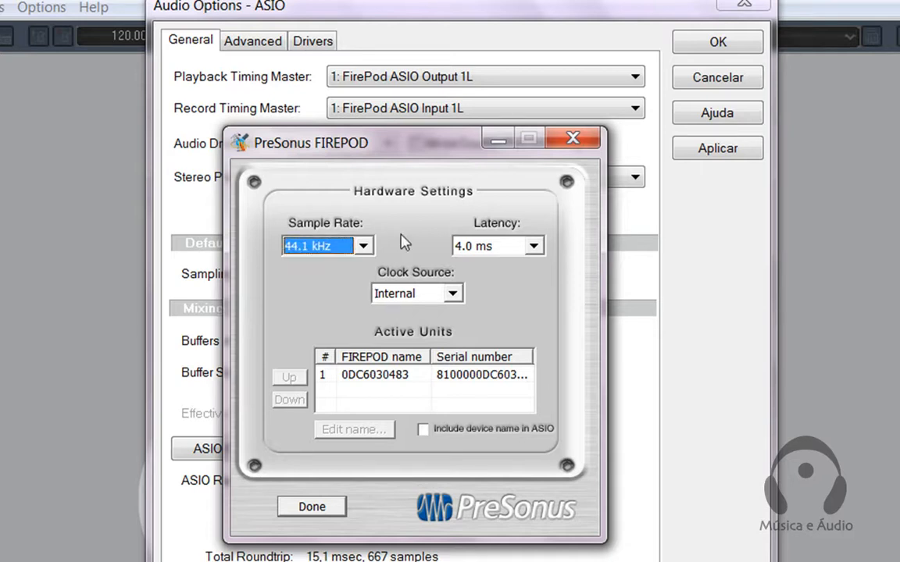
Step: Close the FIREPOD hardware settings and accept the audio options
{"action": "left_click", "coordinate": [316, 505]}
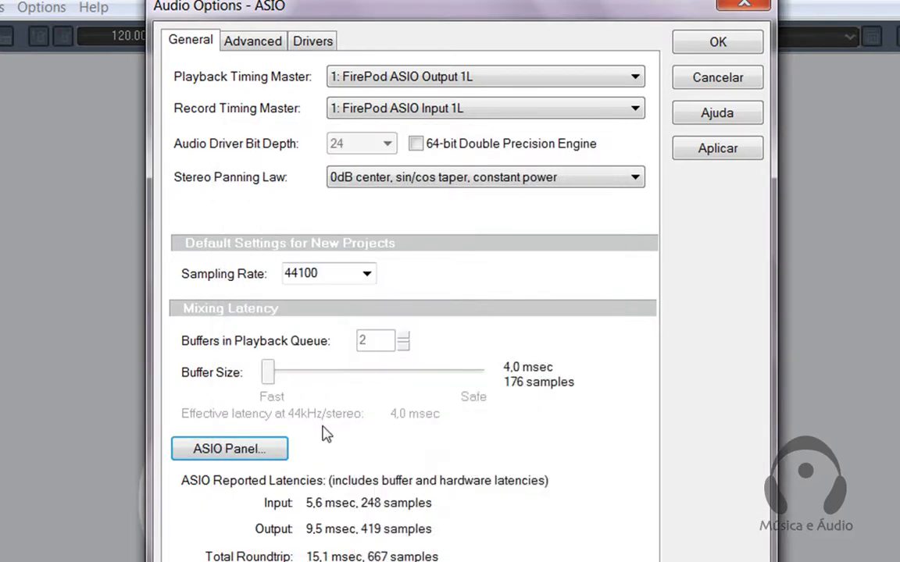
{"action": "left_click", "coordinate": [716, 43]}
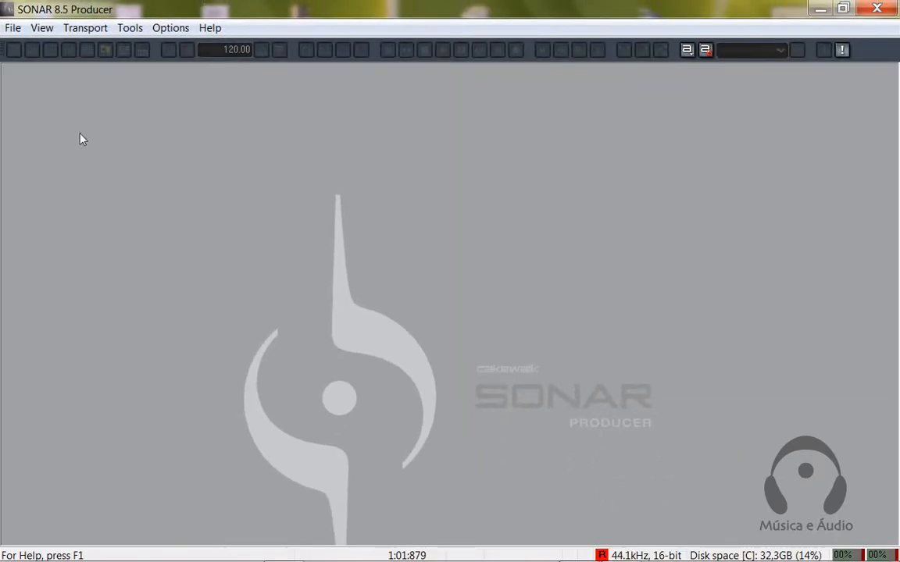
Step: Start a new project file and name it "Aula de sonar 85"
{"action": "left_click", "coordinate": [16, 28]}
{"action": "left_click", "coordinate": [21, 45]}
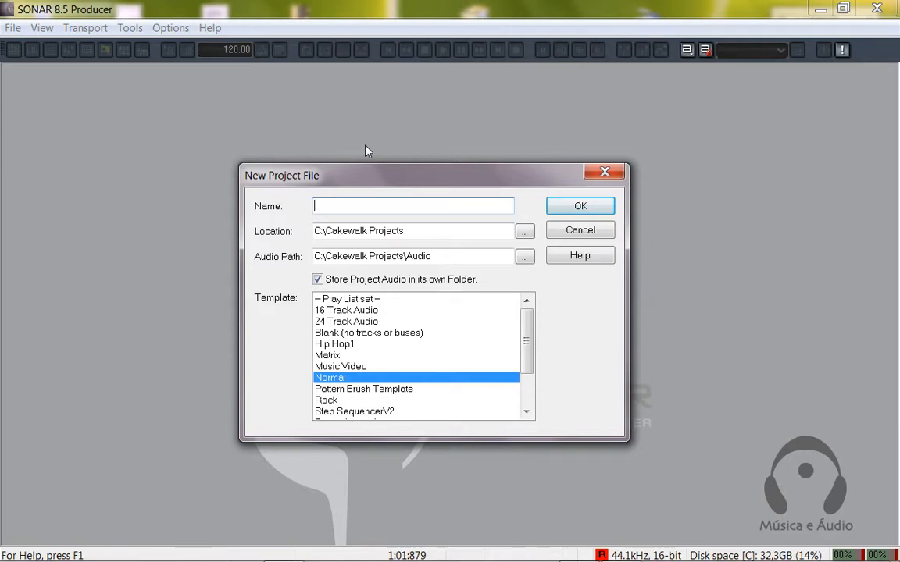
{"action": "type", "text": "Au"}
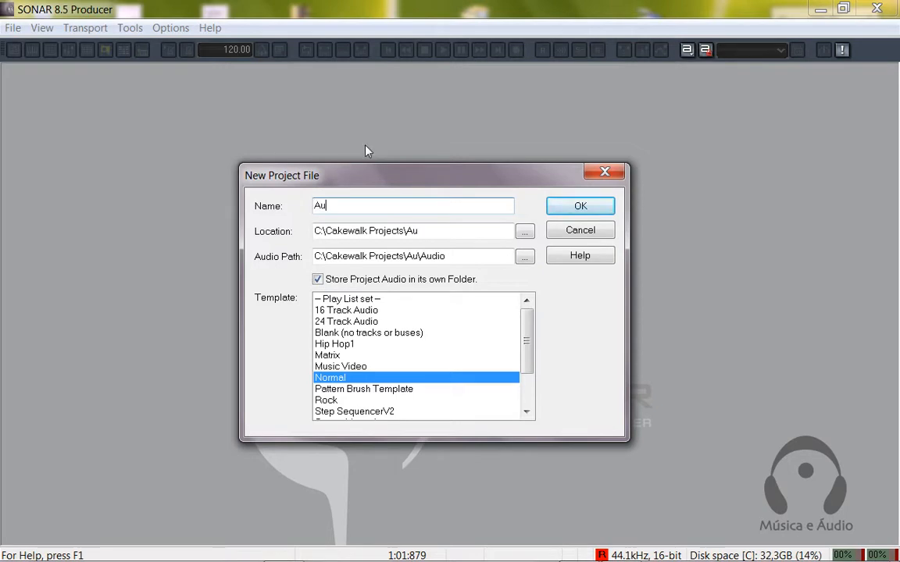
{"action": "type", "text": "la de sonar 8"}
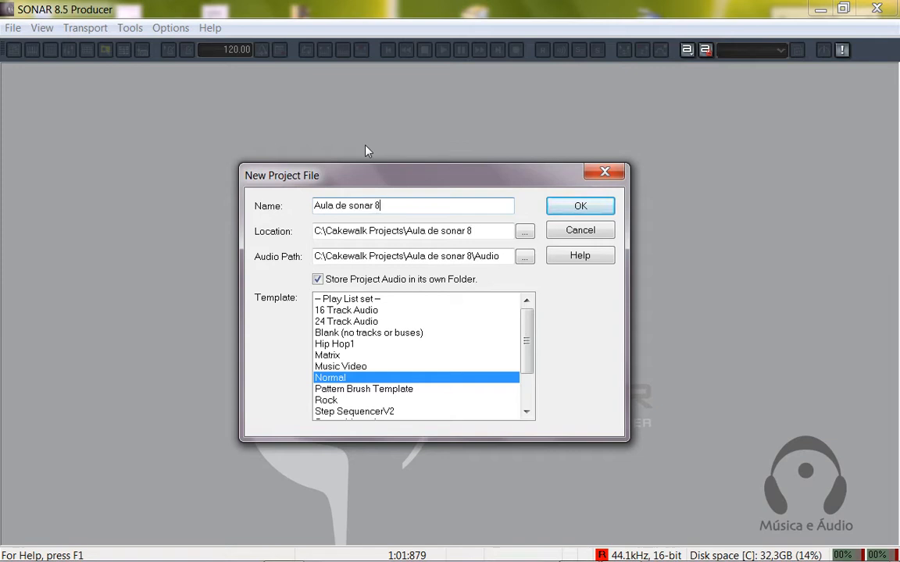
{"action": "type", "text": "5"}
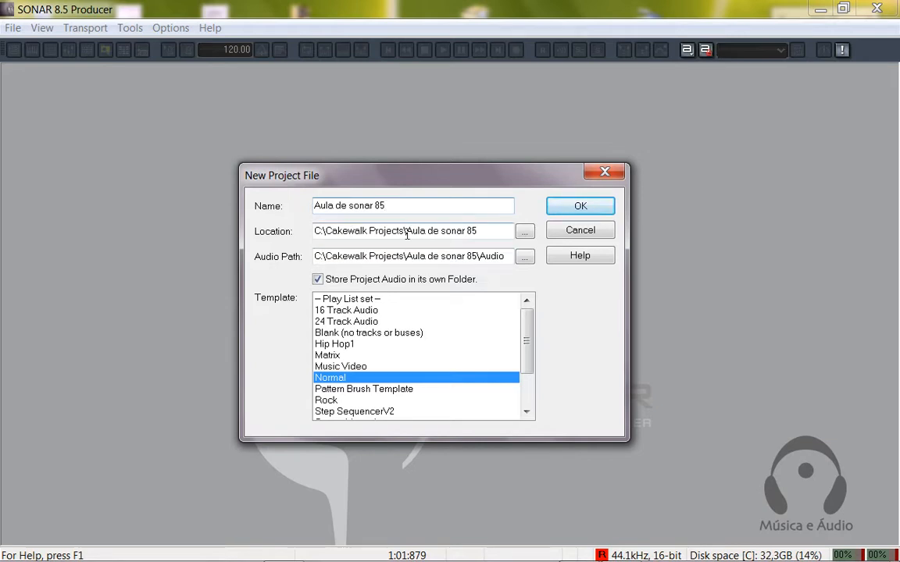
{"action": "left_click_drag", "start_coordinate": [406, 231], "coordinate": [294, 242]}
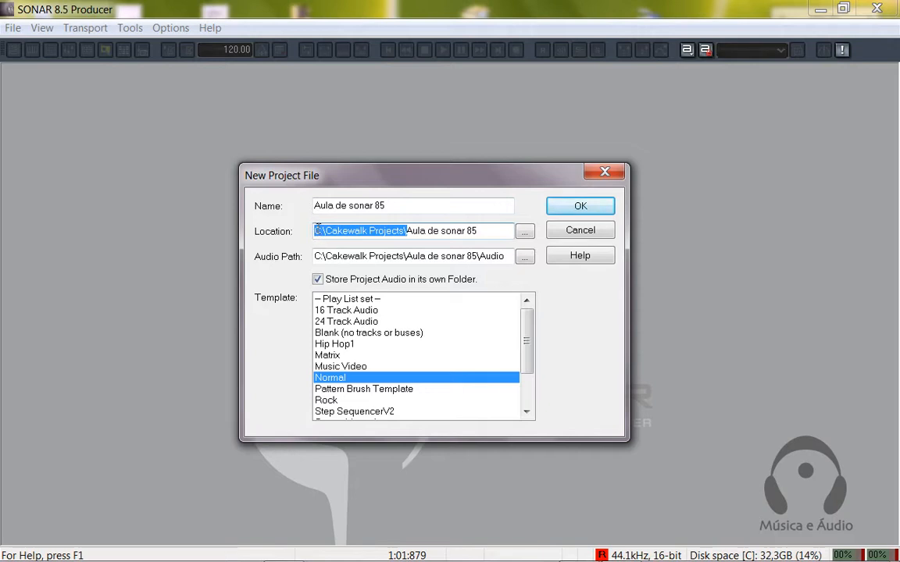
{"action": "left_click", "coordinate": [524, 233]}
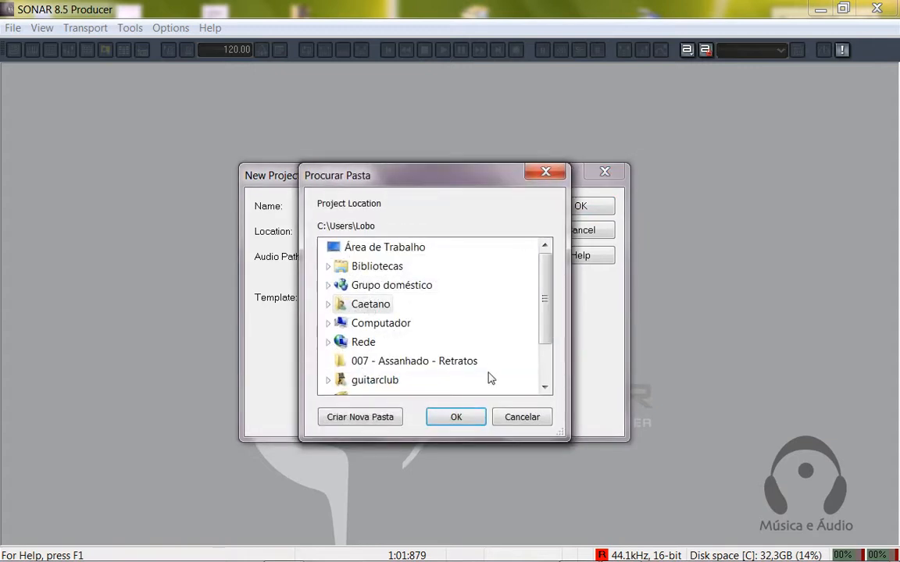
{"action": "left_click", "coordinate": [544, 419]}
{"action": "left_click", "coordinate": [479, 232]}
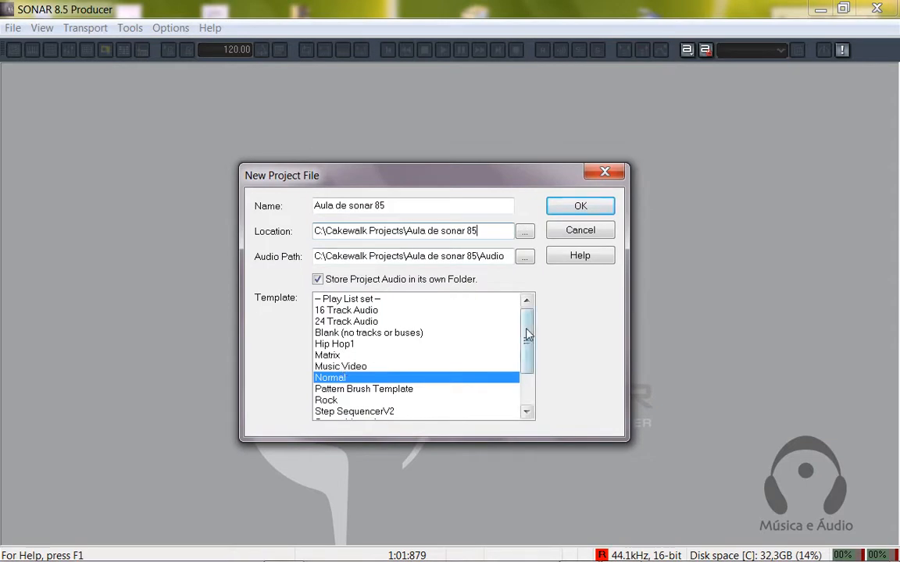
Step: Create the project from the Normal template, with its audio stored in its own folder, after reviewing the other templates
{"action": "left_click_drag", "start_coordinate": [528, 334], "coordinate": [528, 364]}
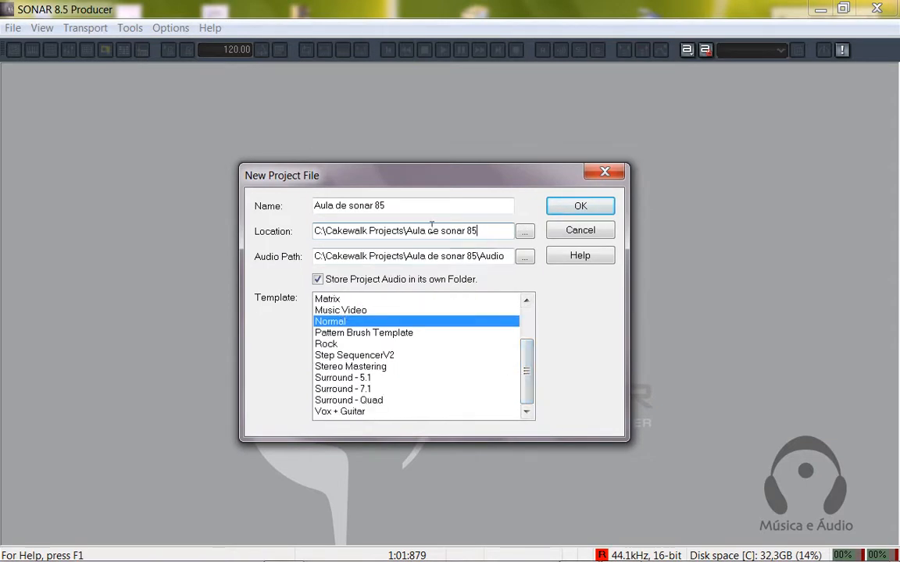
{"action": "left_click", "coordinate": [318, 280]}
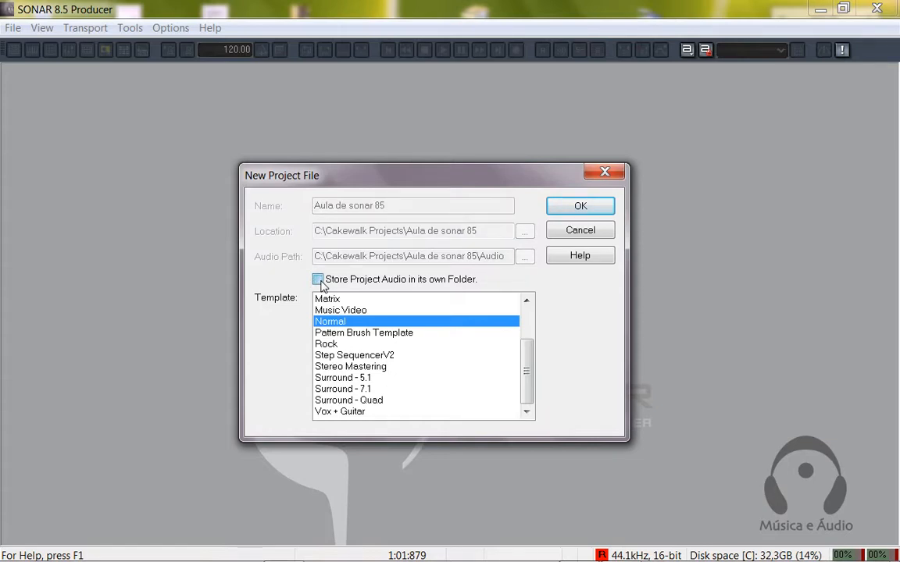
{"action": "left_click", "coordinate": [319, 279]}
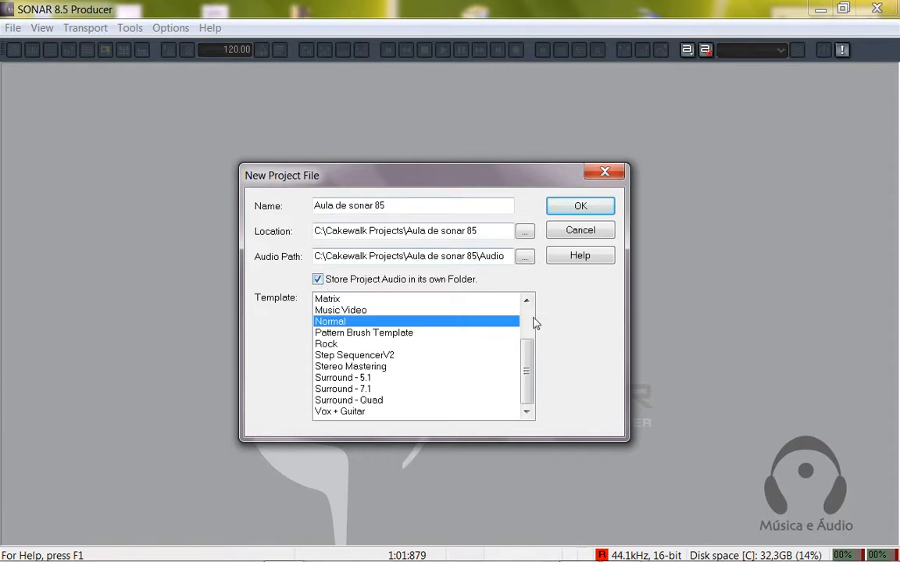
{"action": "left_click_drag", "start_coordinate": [530, 358], "coordinate": [530, 314]}
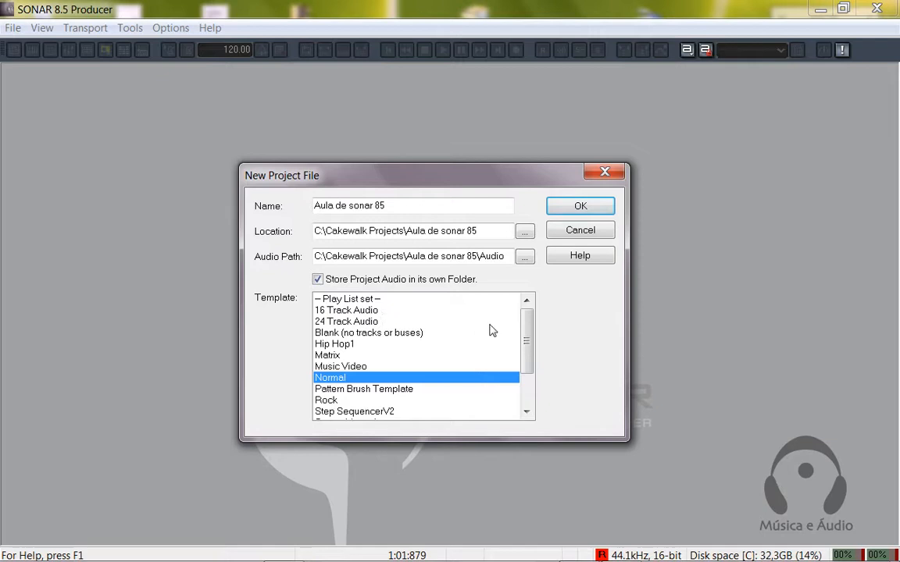
{"action": "left_click_drag", "start_coordinate": [530, 337], "coordinate": [528, 367]}
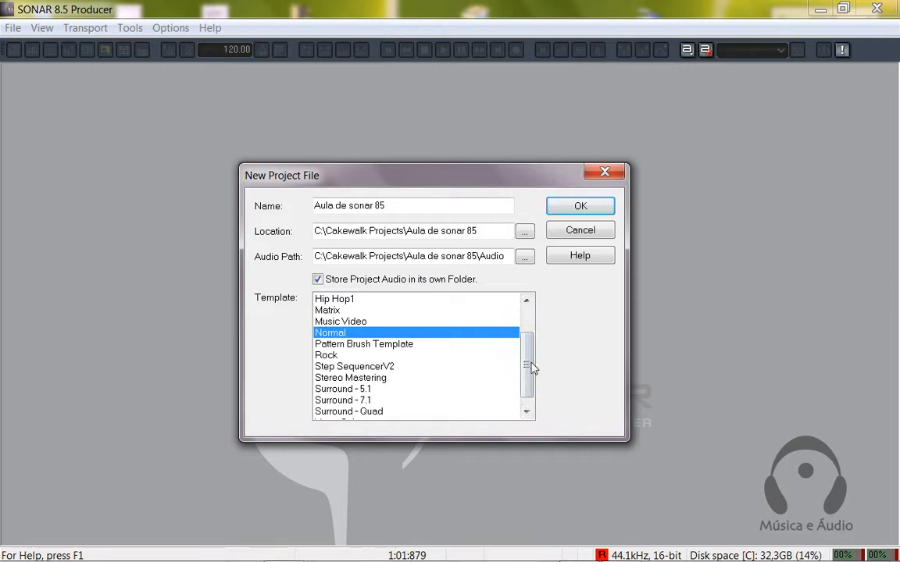
{"action": "left_click", "coordinate": [579, 206]}
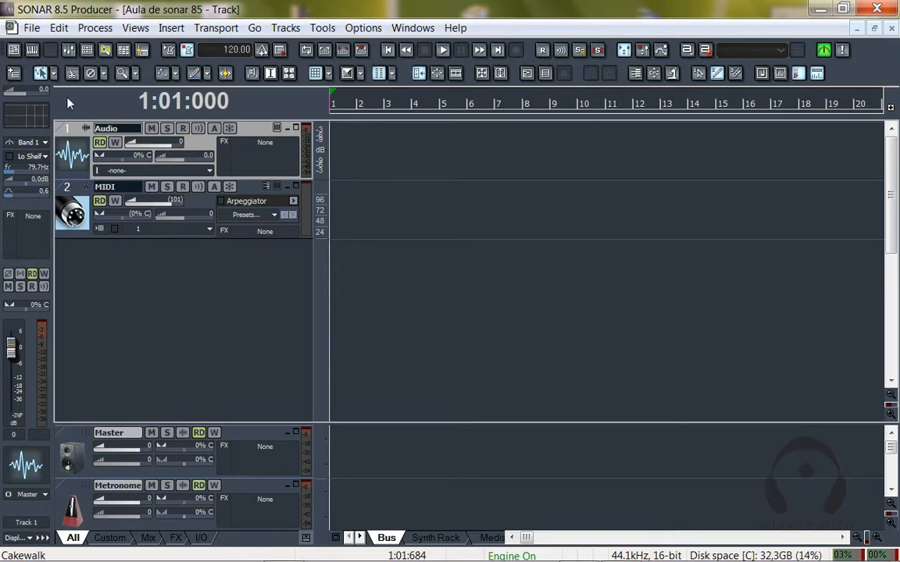
Step: Select the MIDI track and the Audio track in turn to compare their channel controls, ending on the Audio track
{"action": "left_click", "coordinate": [83, 187]}
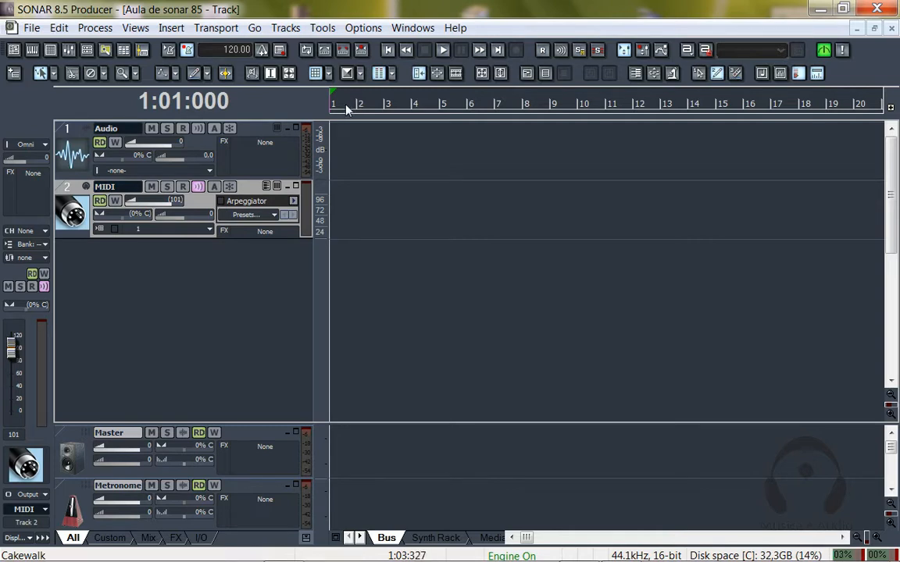
{"action": "left_click", "coordinate": [65, 125]}
{"action": "left_click", "coordinate": [65, 183]}
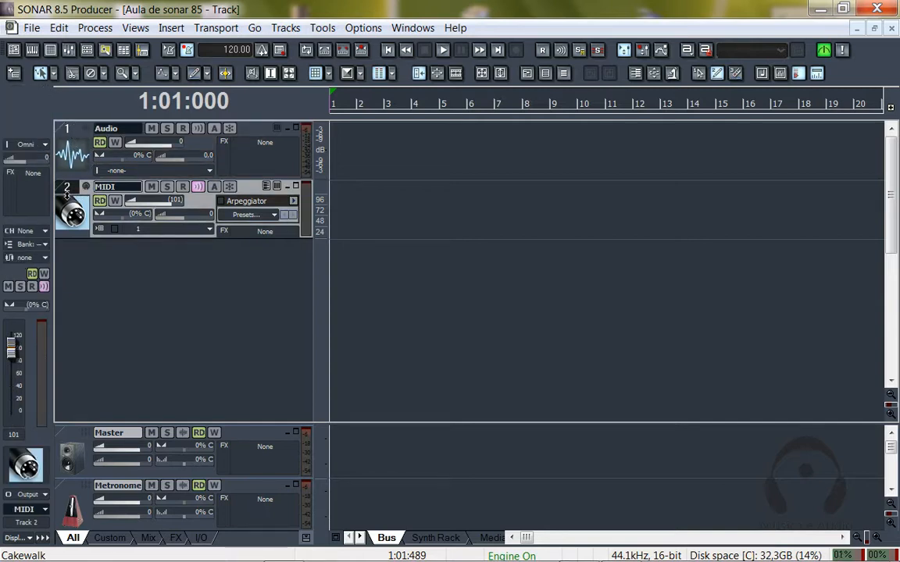
{"action": "left_click", "coordinate": [71, 132]}
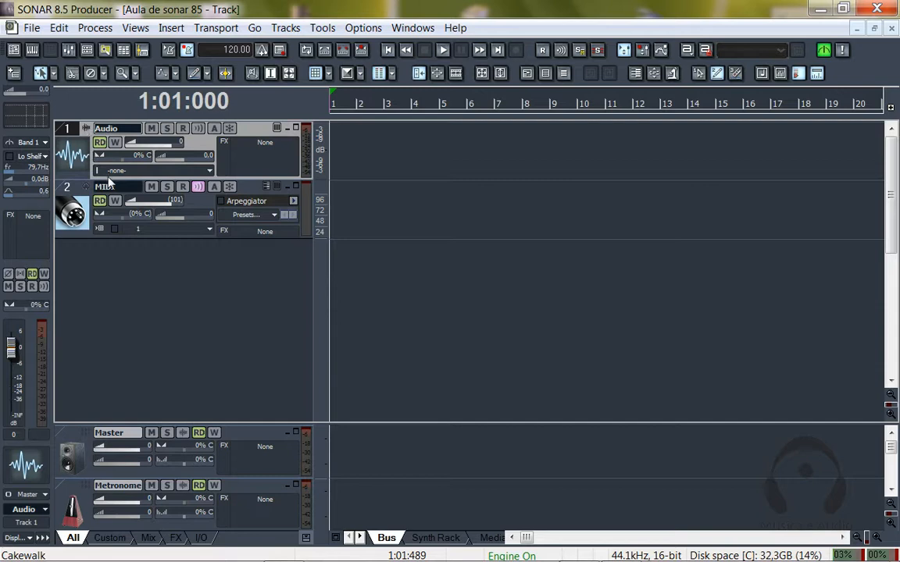
Step: Enlarge the Audio and MIDI tracks vertically to reveal their routing fields, and narrow the track controls area to widen the timeline
{"action": "left_click_drag", "start_coordinate": [97, 178], "coordinate": [97, 204]}
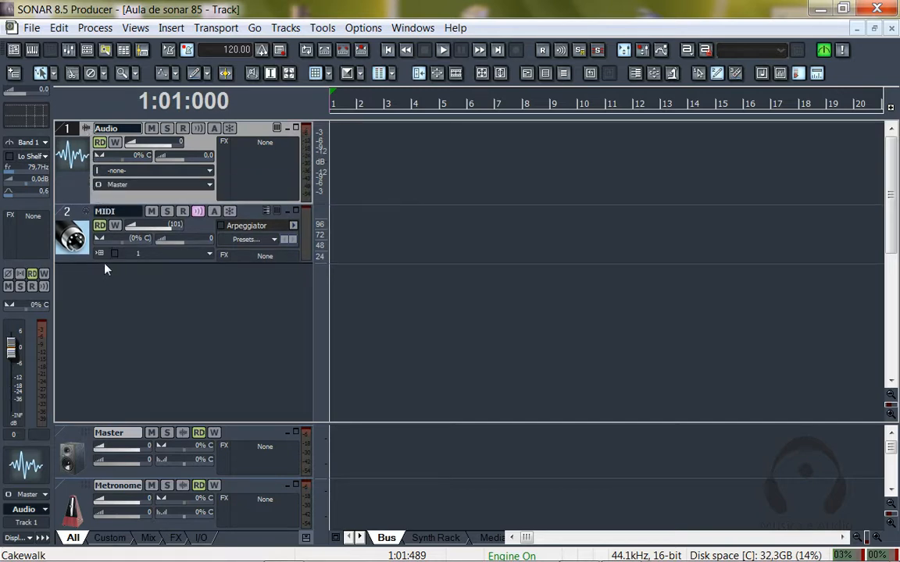
{"action": "left_click_drag", "start_coordinate": [100, 264], "coordinate": [98, 289]}
{"action": "left_click", "coordinate": [70, 261]}
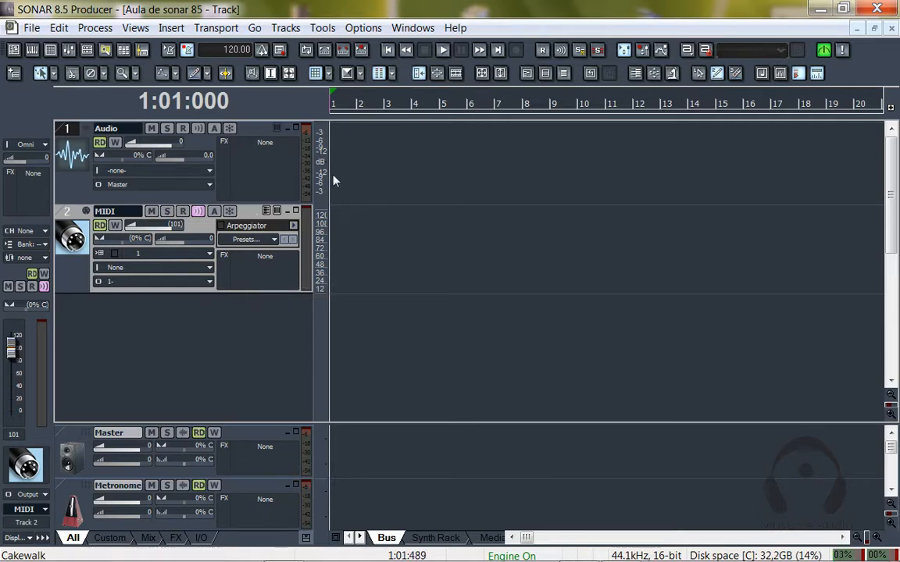
{"action": "left_click_drag", "start_coordinate": [333, 180], "coordinate": [233, 174]}
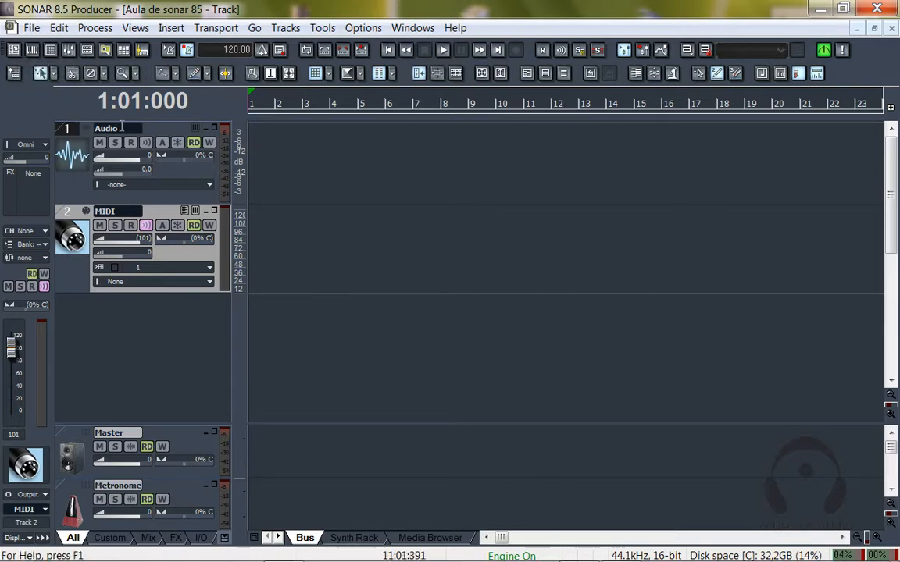
Step: Open the Console view and examine the track and bus channel strips, including the send options of the Audio channel
{"action": "left_click", "coordinate": [69, 49]}
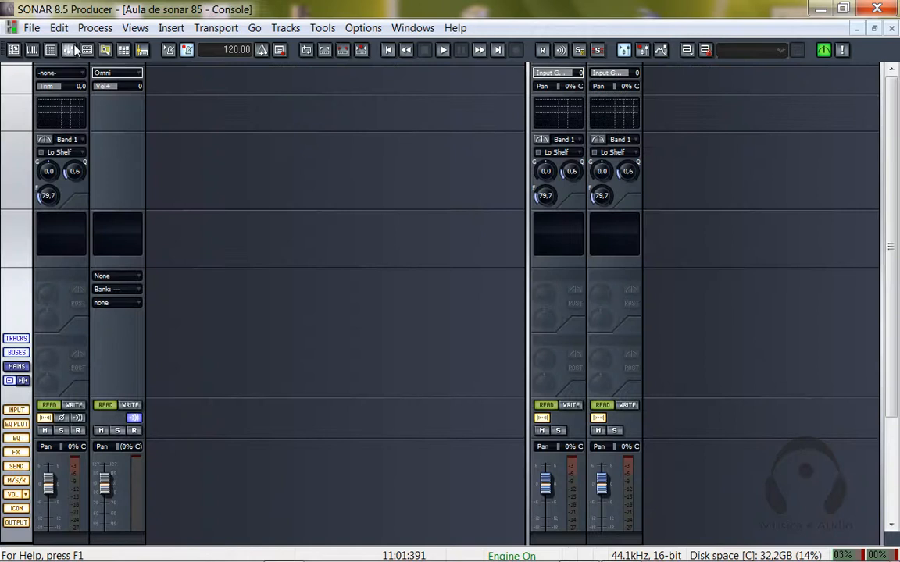
{"action": "scroll", "coordinate": [399, 215], "scroll_direction": "down", "scroll_amount": 1}
{"action": "scroll", "coordinate": [399, 215], "scroll_direction": "down", "scroll_amount": 3}
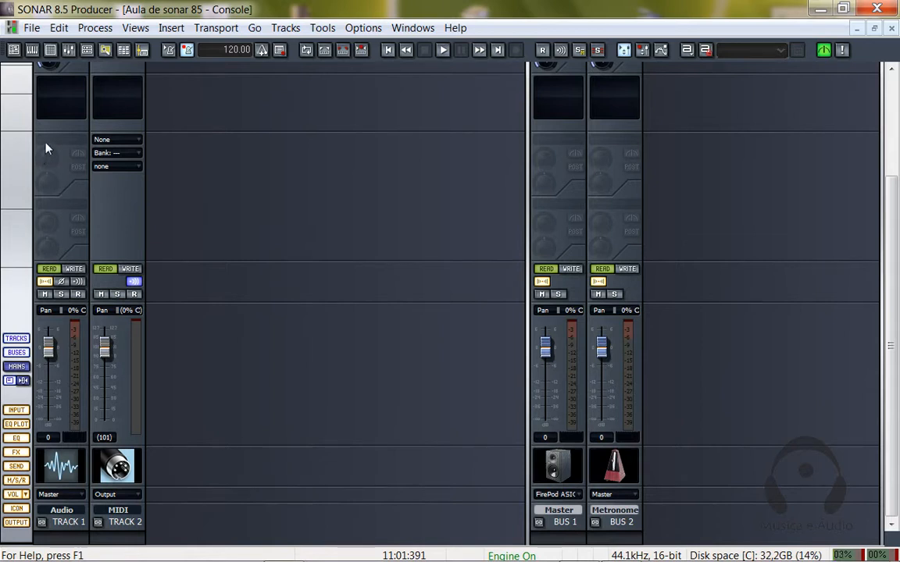
{"action": "right_click", "coordinate": [62, 160]}
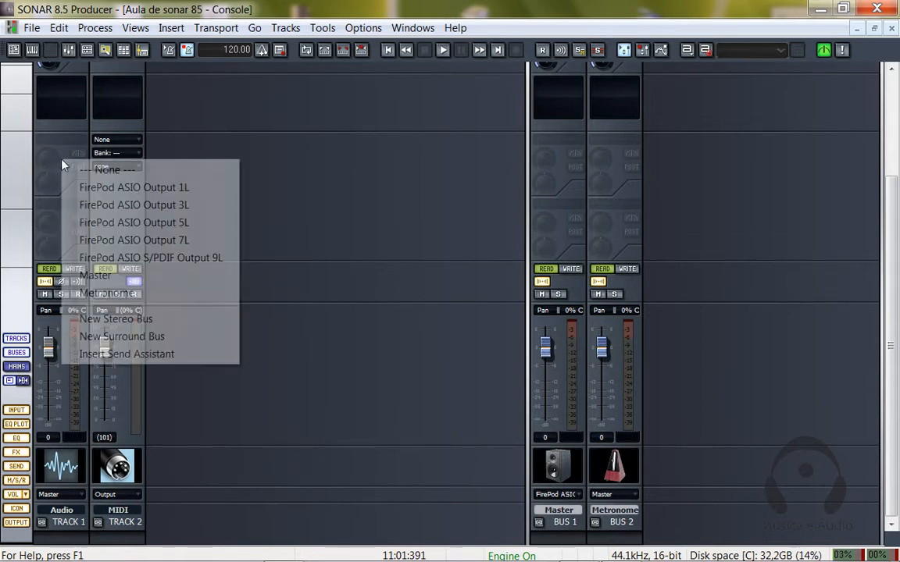
{"action": "left_click", "coordinate": [52, 146]}
{"action": "scroll", "coordinate": [176, 154], "scroll_direction": "up", "scroll_amount": 2}
{"action": "scroll", "coordinate": [176, 160], "scroll_direction": "up", "scroll_amount": 4}
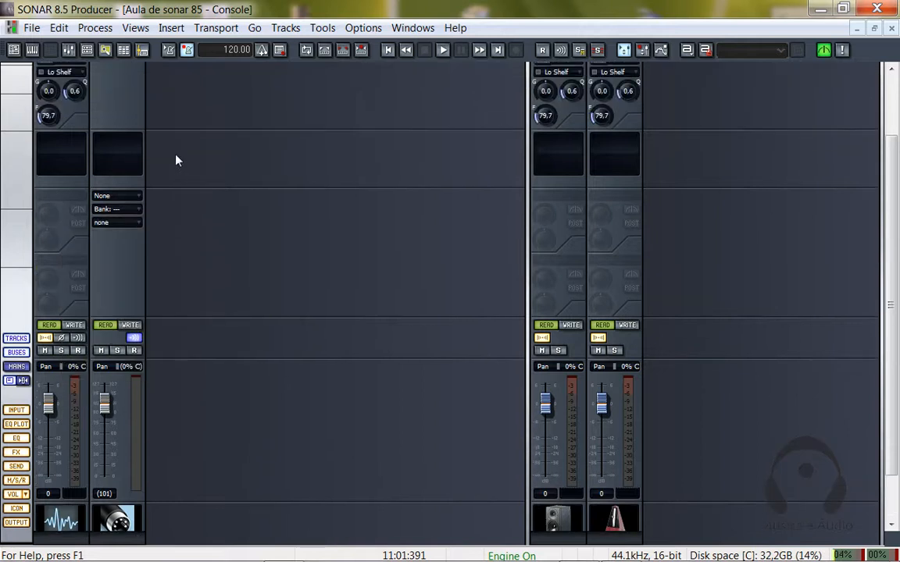
{"action": "scroll", "coordinate": [176, 160], "scroll_direction": "down", "scroll_amount": 6}
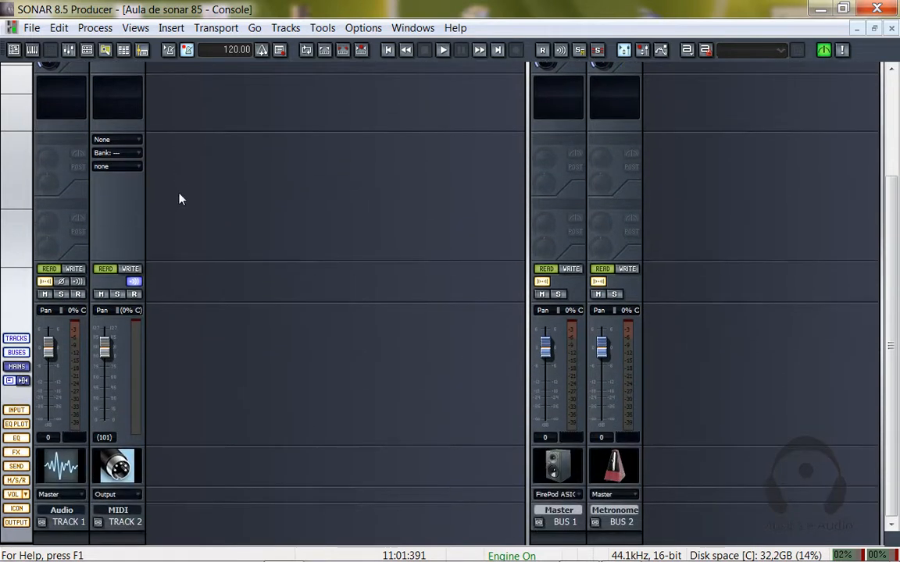
Step: Close the Console view and place the current time at the start of measure 6 in the Track view
{"action": "left_click", "coordinate": [893, 28]}
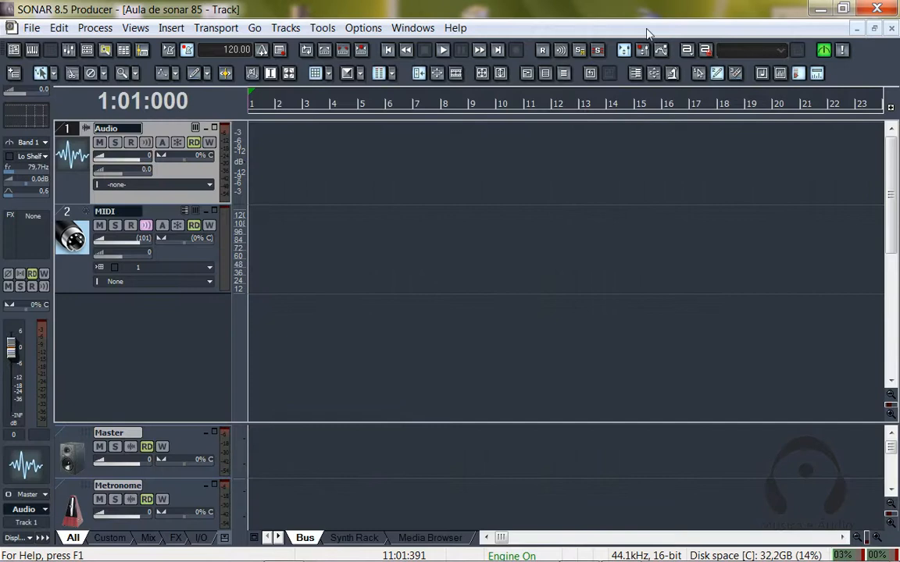
{"action": "left_click", "coordinate": [383, 166]}
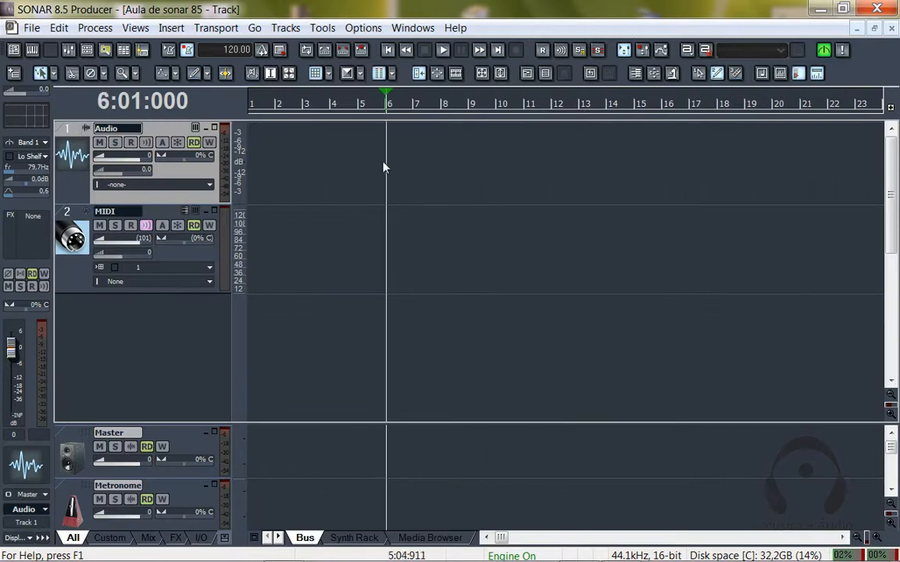
Step: Open the Audio track's Piano Roll, draw a D#5 note from measure 5 to about mid-measure 6, and close the view
{"action": "left_click", "coordinate": [135, 28]}
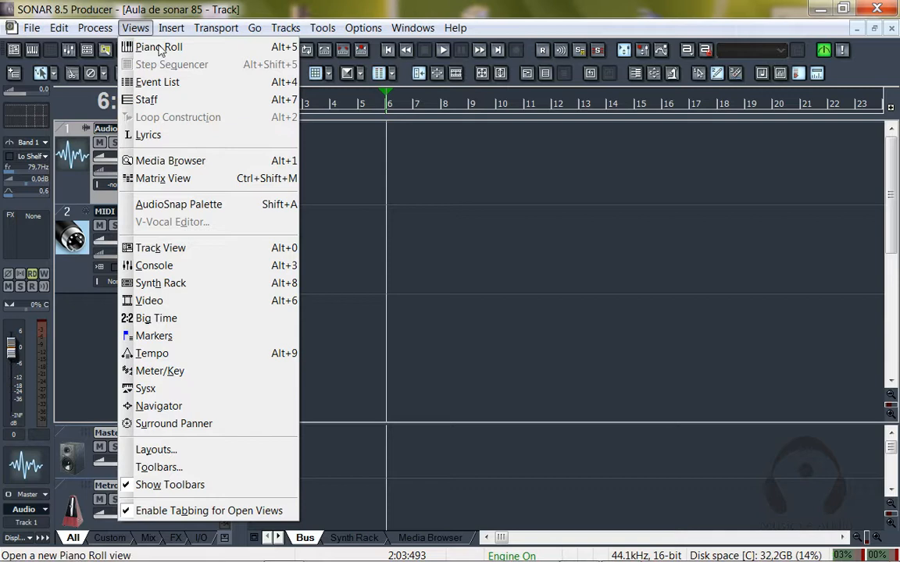
{"action": "left_click", "coordinate": [158, 48]}
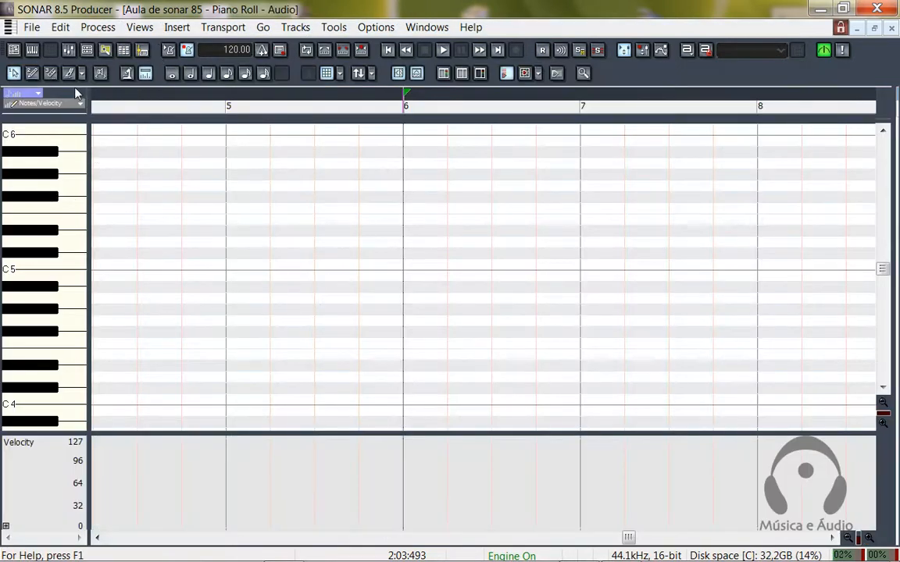
{"action": "left_click", "coordinate": [32, 73]}
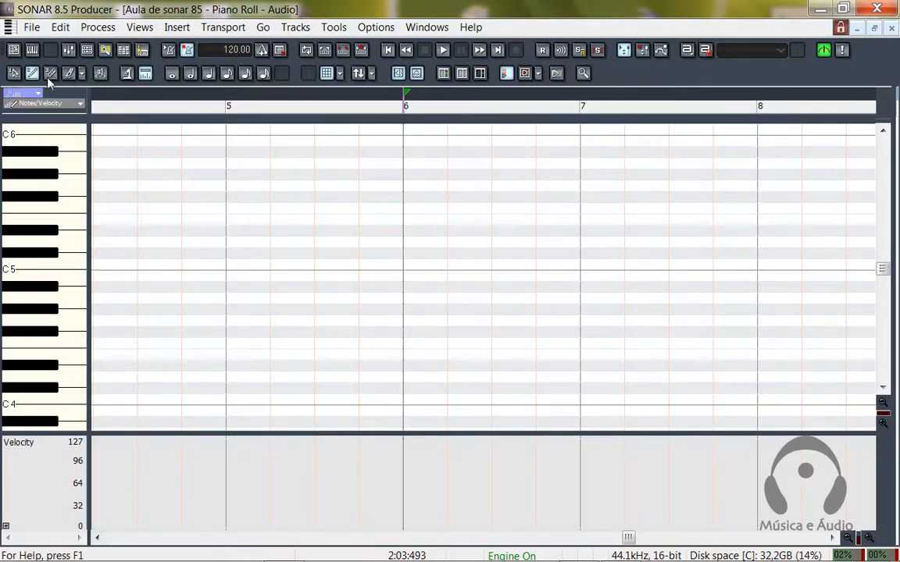
{"action": "left_click", "coordinate": [228, 230]}
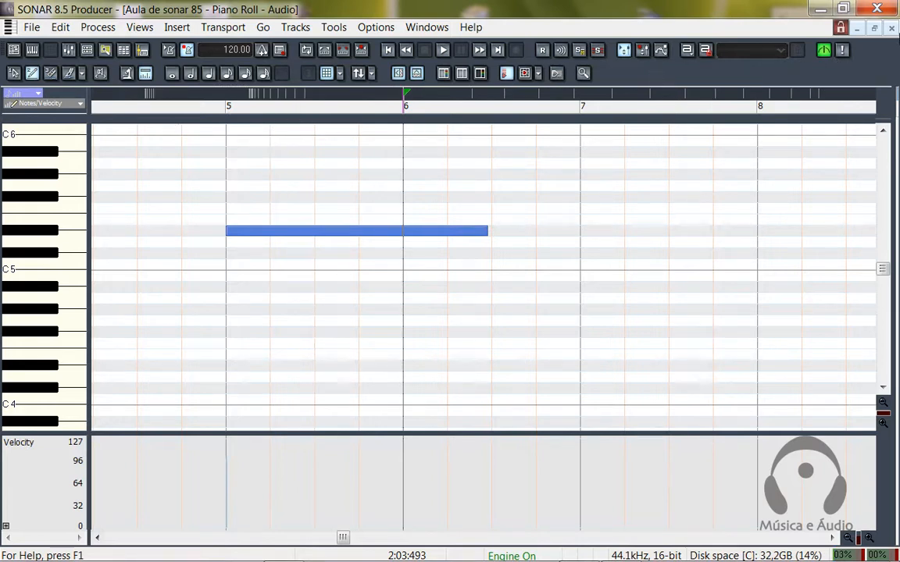
{"action": "left_click", "coordinate": [891, 28]}
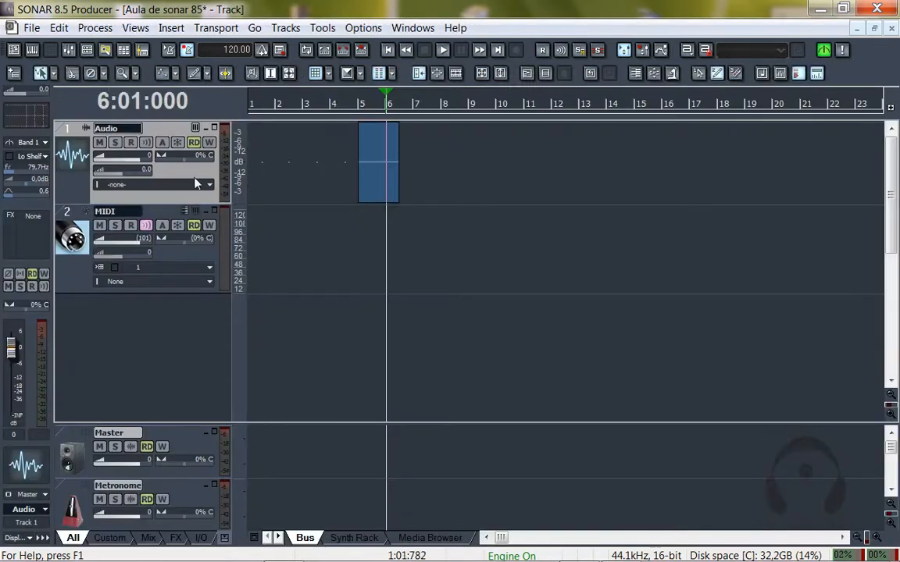
Step: Reopen the Piano Roll to examine the drawn note against the piano keys, and close the view
{"action": "left_click", "coordinate": [27, 49]}
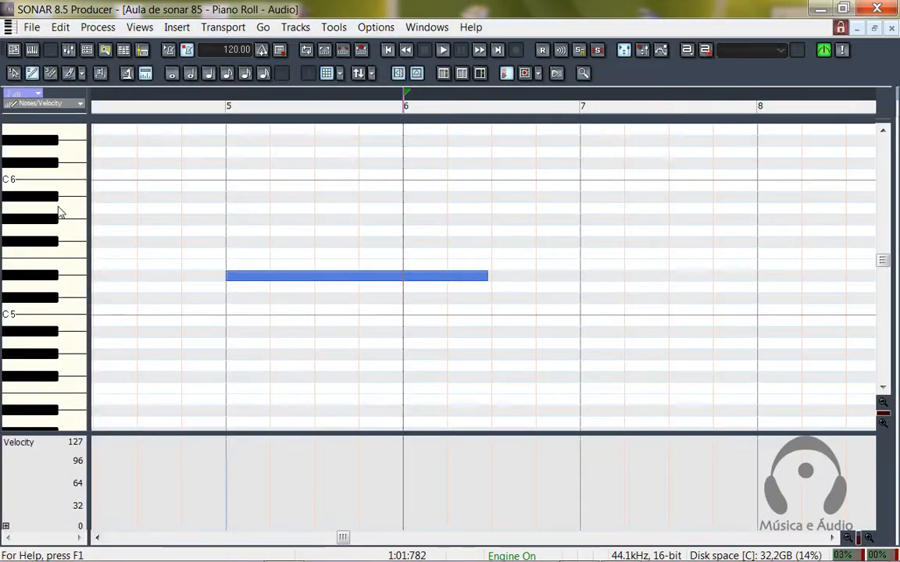
{"action": "scroll", "coordinate": [62, 341], "scroll_direction": "down", "scroll_amount": 3}
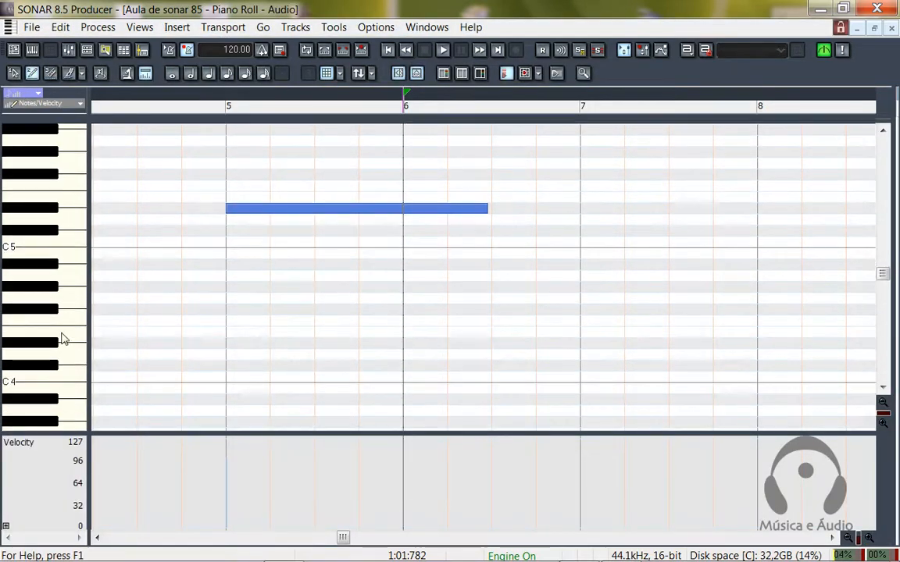
{"action": "scroll", "coordinate": [63, 341], "scroll_direction": "up", "scroll_amount": 2}
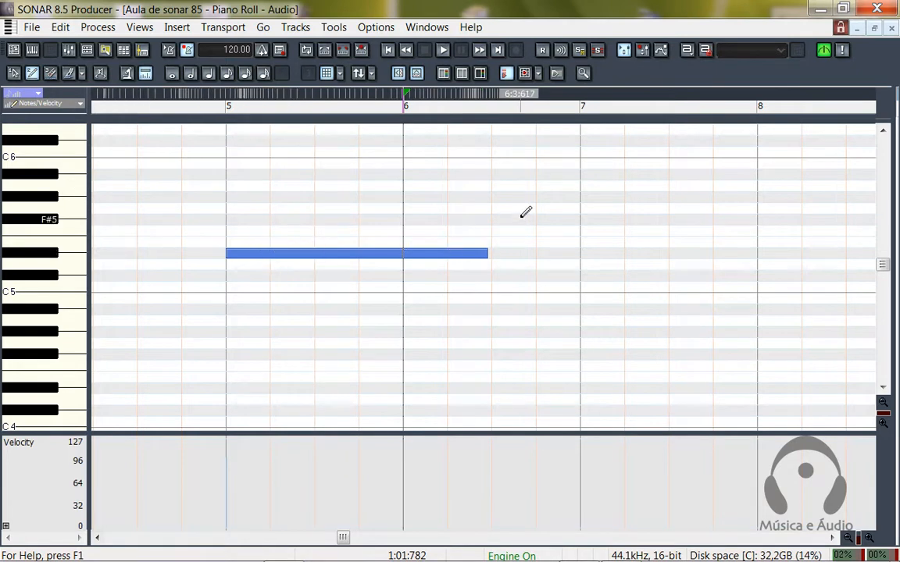
{"action": "left_click", "coordinate": [890, 28]}
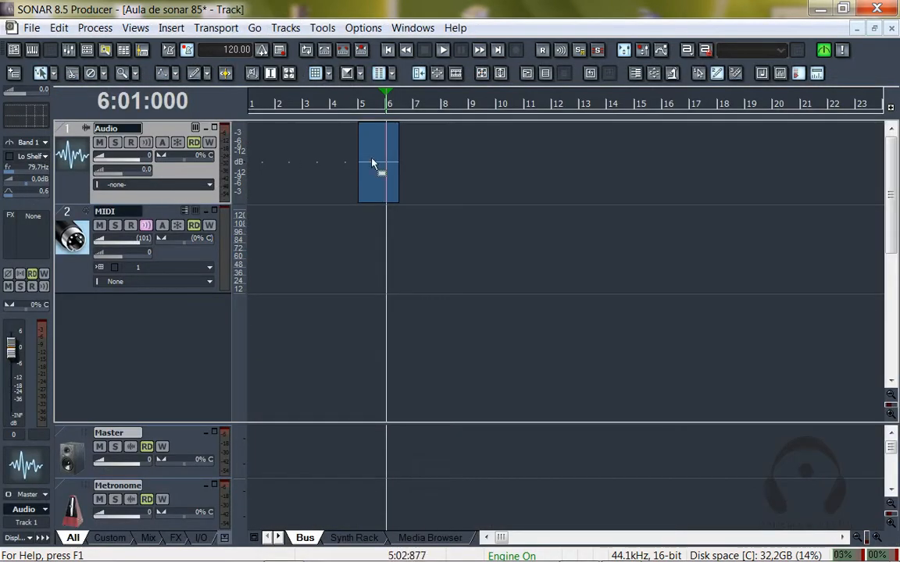
Step: Open the Audio track's clip in the Staff view, add the descending quarter notes E, D, C and B in measure 5, and close the view
{"action": "left_click", "coordinate": [369, 164]}
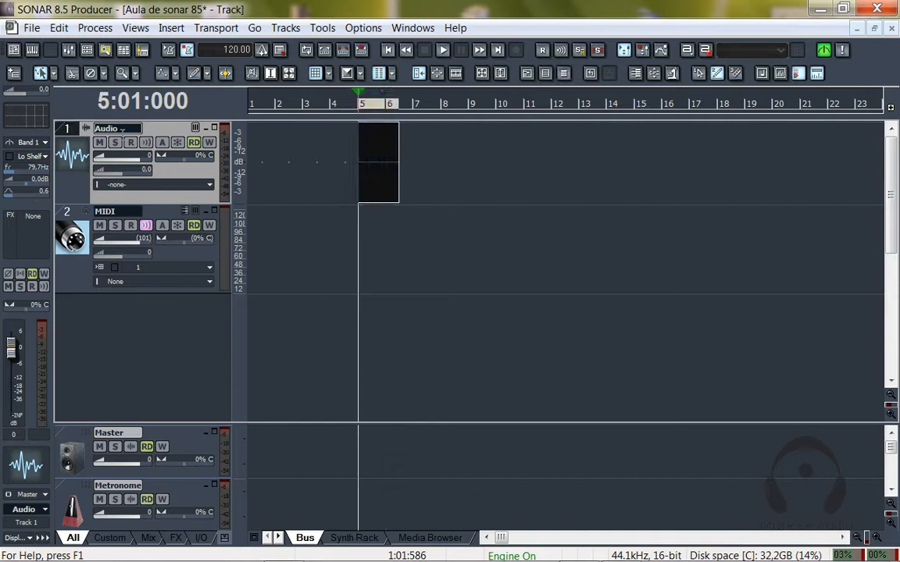
{"action": "left_click", "coordinate": [126, 30]}
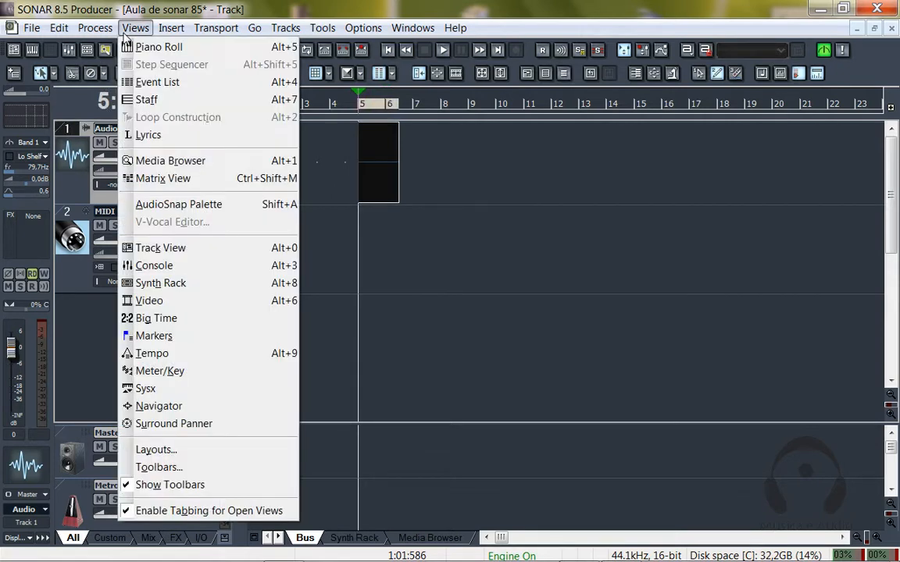
{"action": "left_click", "coordinate": [216, 105]}
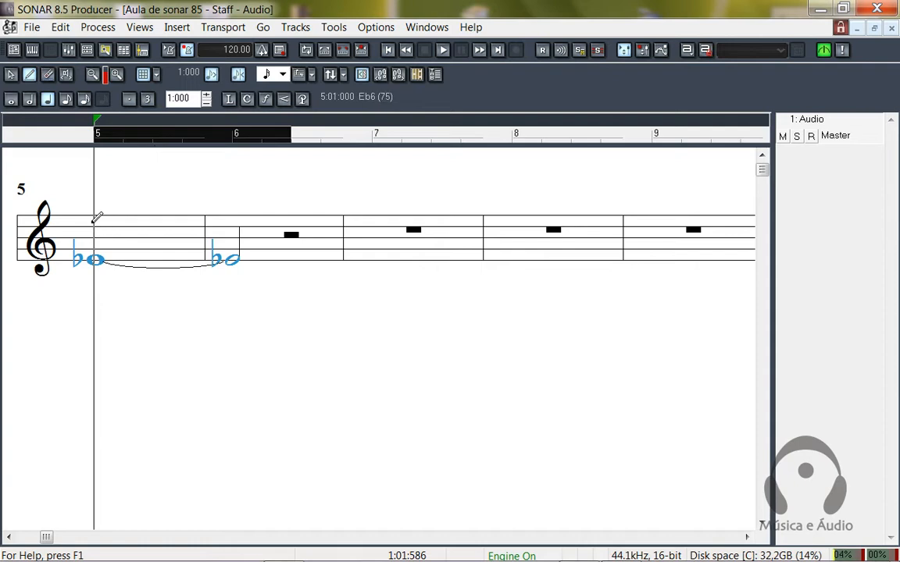
{"action": "left_click", "coordinate": [94, 221]}
{"action": "left_click", "coordinate": [122, 226]}
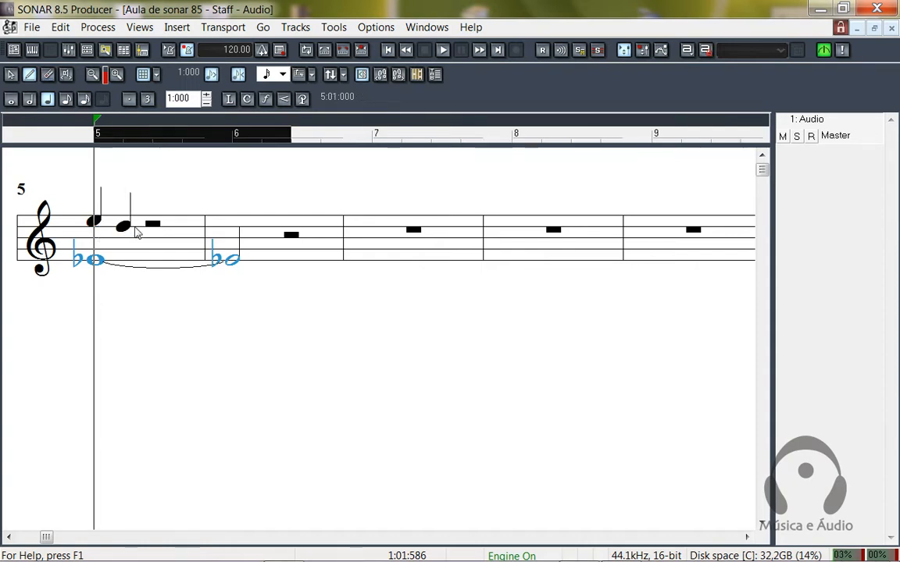
{"action": "left_click", "coordinate": [152, 232]}
{"action": "left_click", "coordinate": [181, 232]}
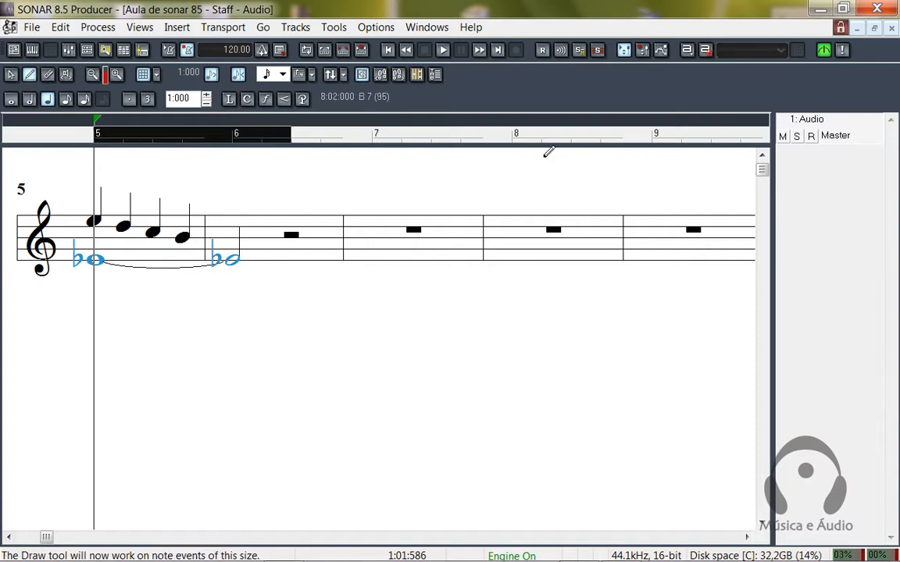
{"action": "left_click", "coordinate": [892, 27]}
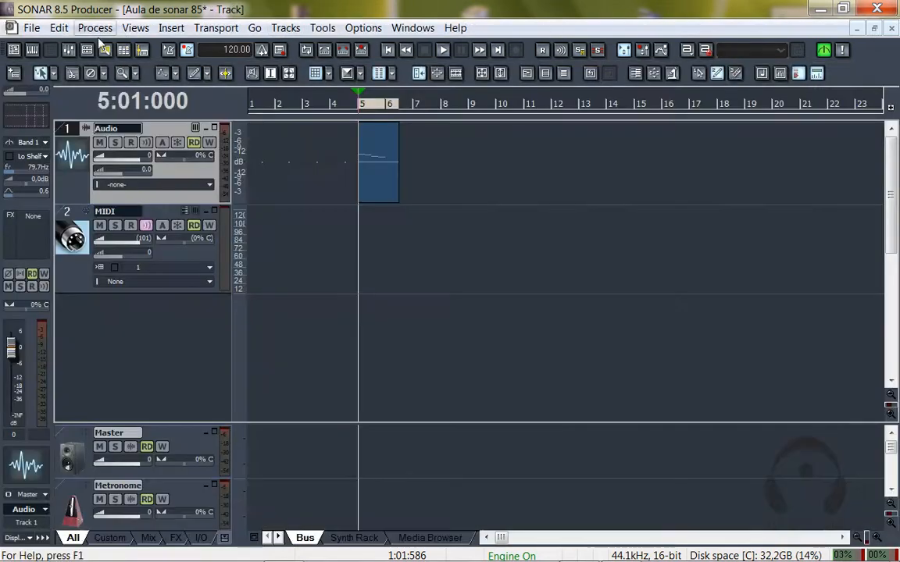
Step: Open the Matrix View, enlarge its window to examine the cell grid, and close it
{"action": "left_click", "coordinate": [138, 29]}
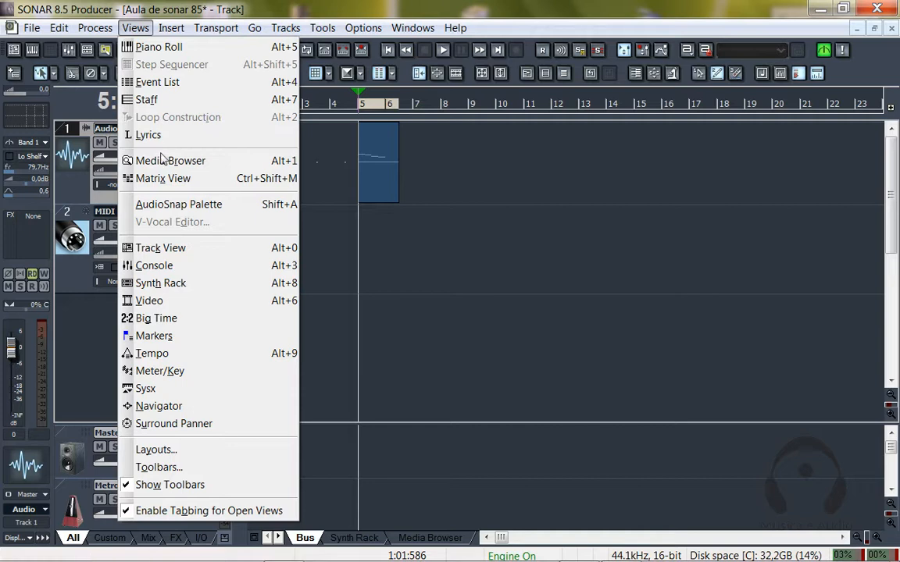
{"action": "left_click", "coordinate": [197, 182]}
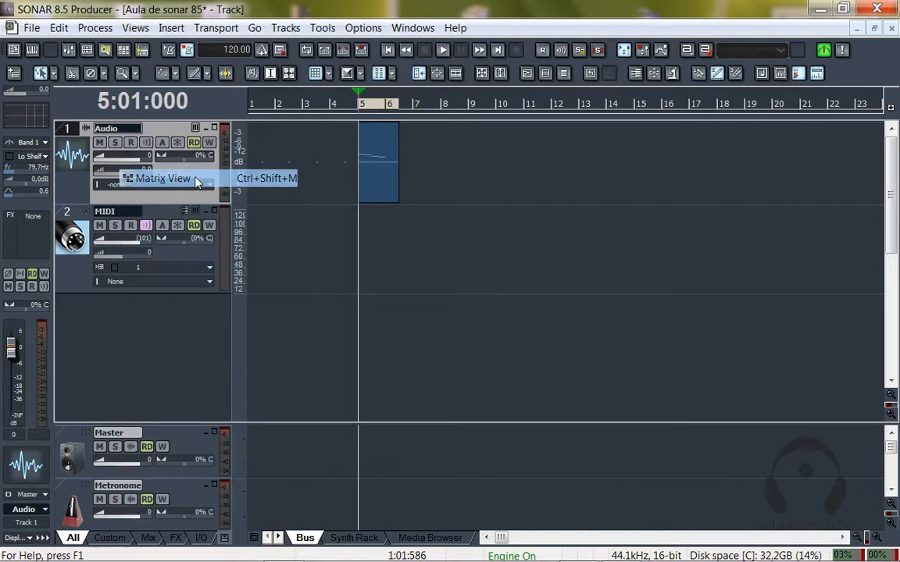
{"action": "left_click_drag", "start_coordinate": [241, 19], "coordinate": [253, 62]}
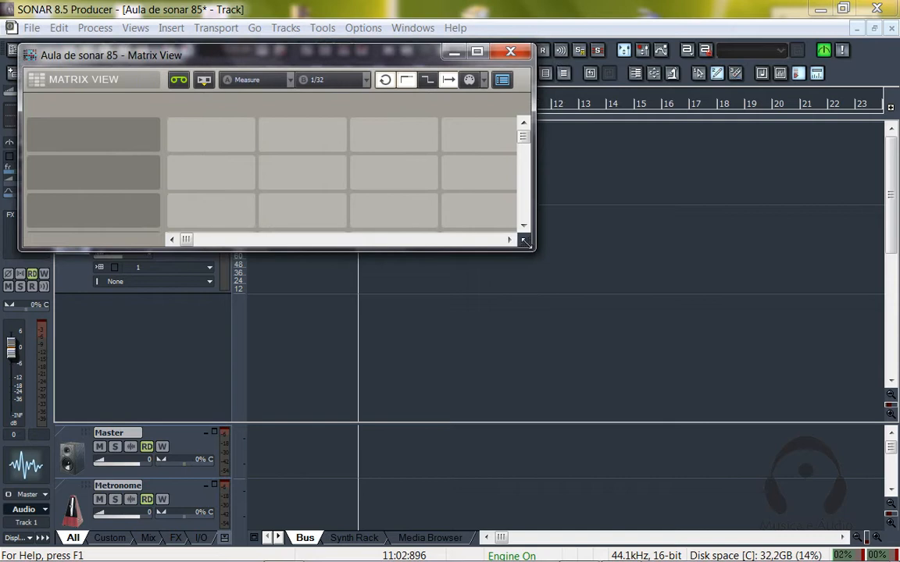
{"action": "left_click_drag", "start_coordinate": [531, 247], "coordinate": [834, 488]}
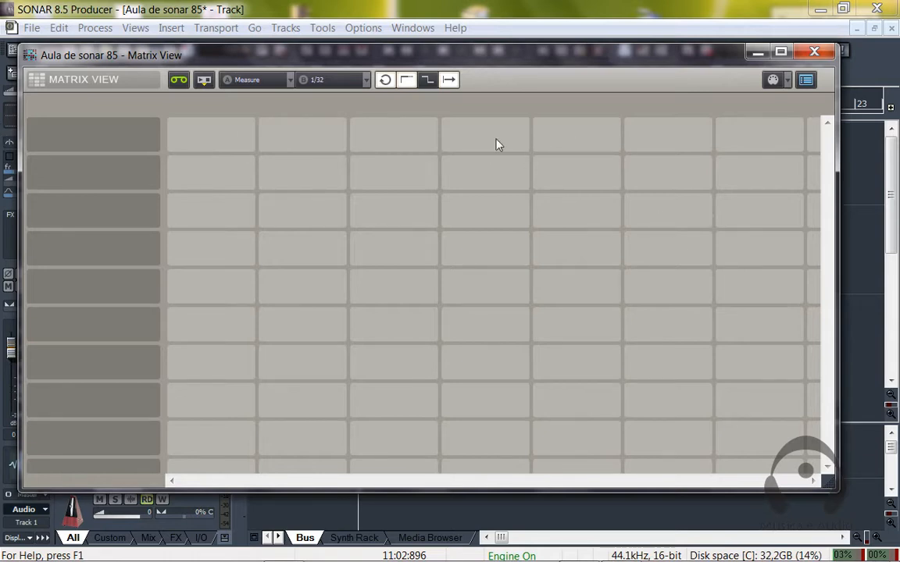
{"action": "left_click", "coordinate": [815, 53]}
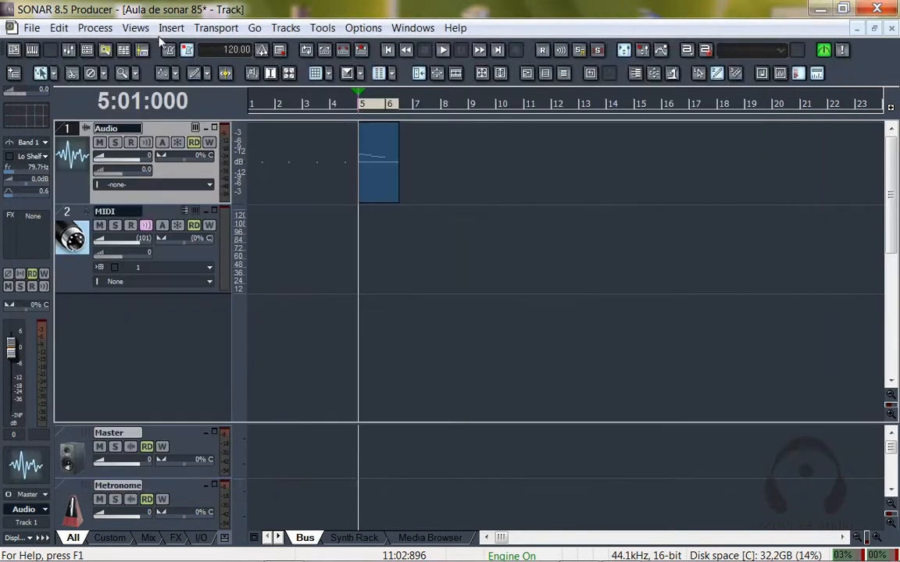
Step: Show the Media Browser below the tracks and adjust its pane to a medium height
{"action": "left_click", "coordinate": [135, 29]}
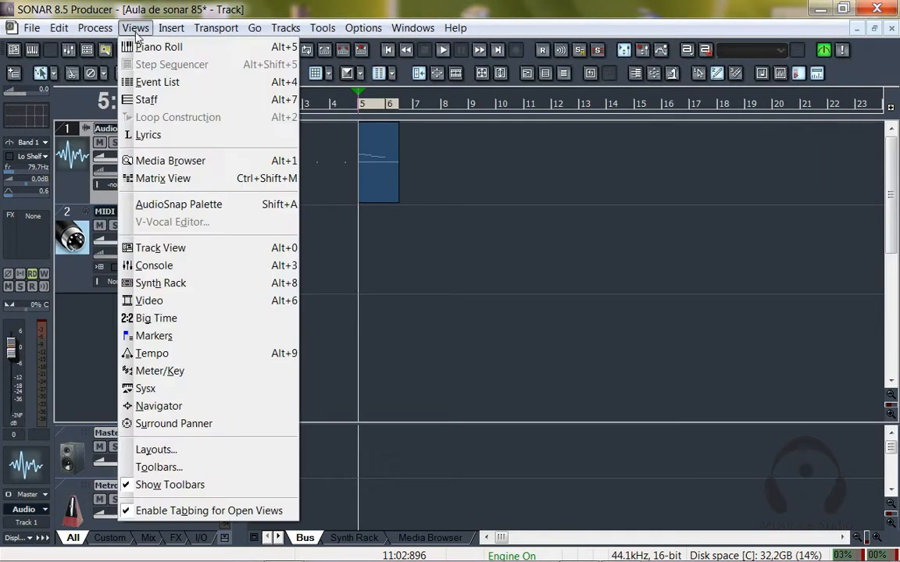
{"action": "left_click", "coordinate": [175, 161]}
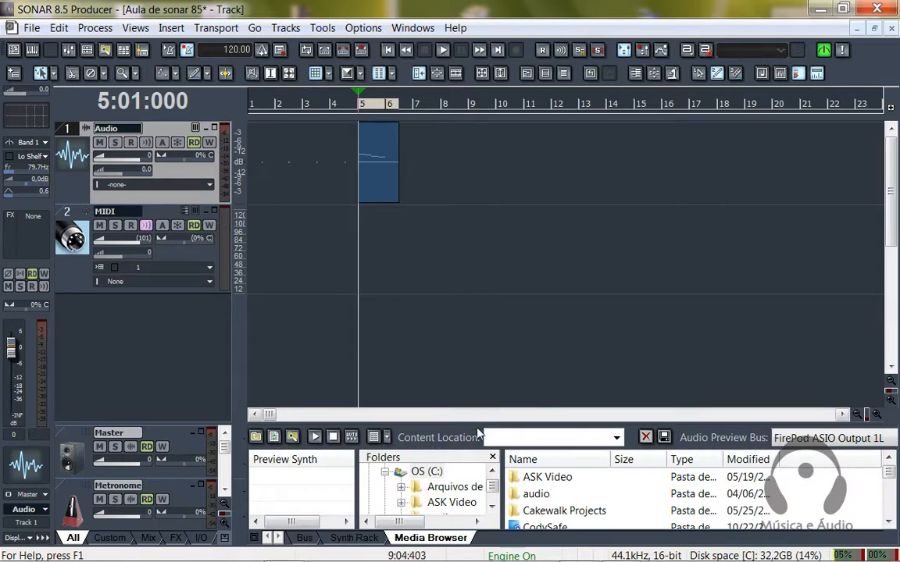
{"action": "left_click_drag", "start_coordinate": [476, 423], "coordinate": [476, 335]}
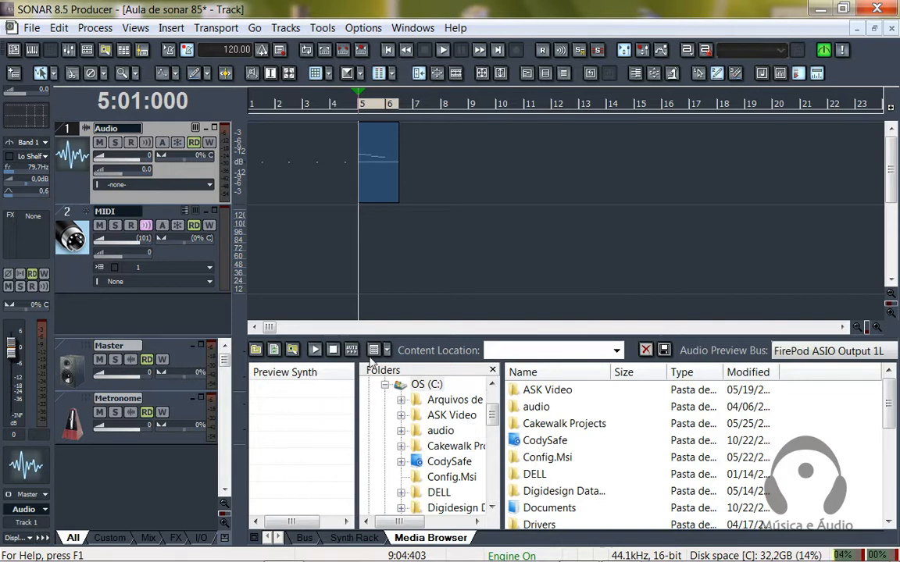
{"action": "left_click_drag", "start_coordinate": [343, 336], "coordinate": [358, 380]}
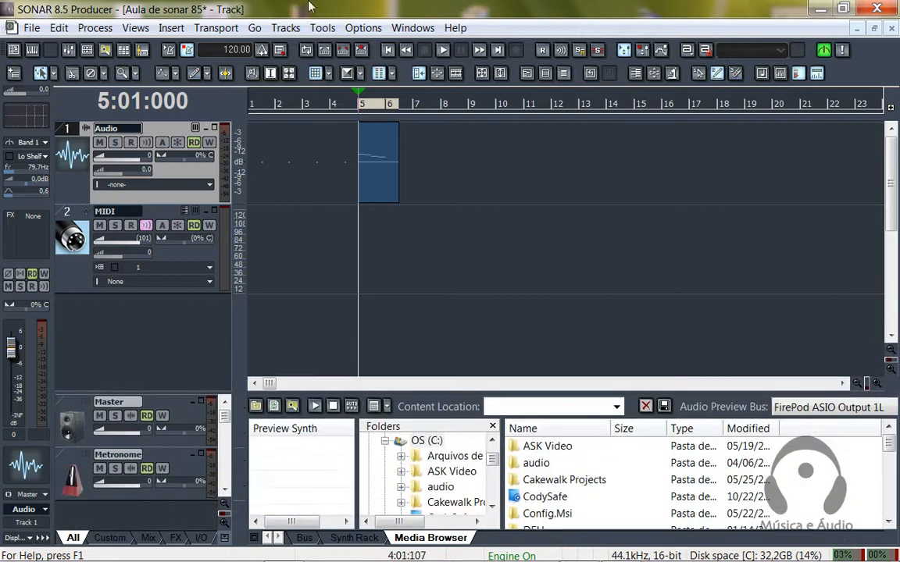
Step: Show the Synth Rack in place of the Media Browser, review the list of available views, and clear the time selection
{"action": "left_click", "coordinate": [132, 28]}
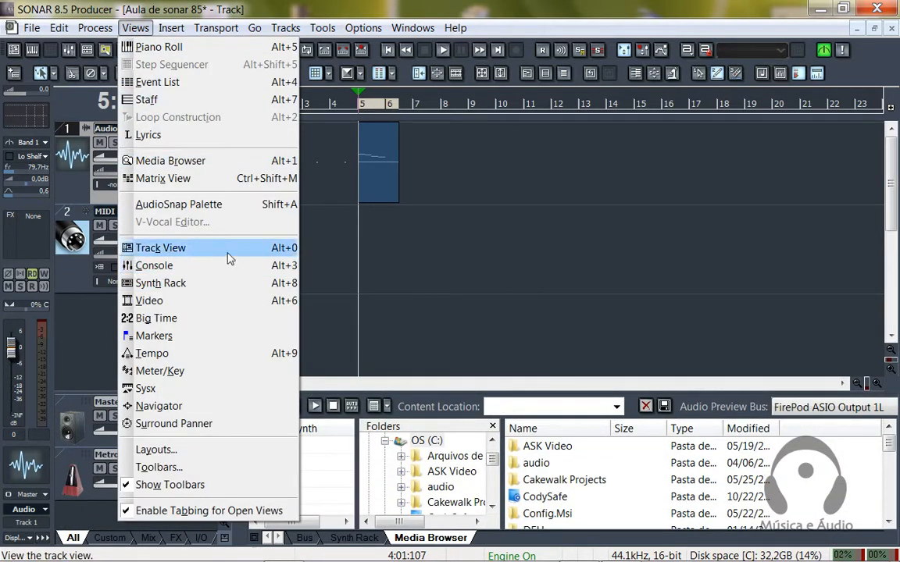
{"action": "left_click", "coordinate": [191, 286]}
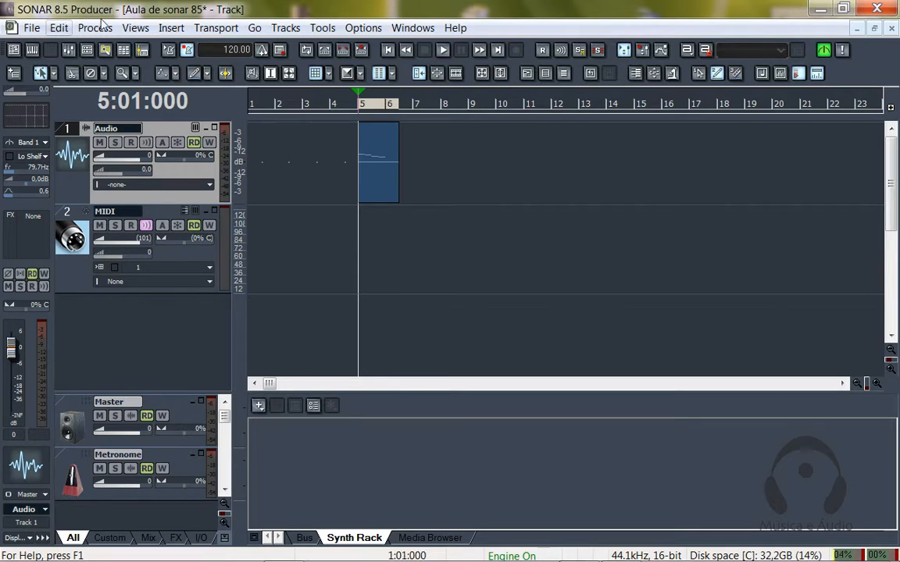
{"action": "left_click", "coordinate": [135, 28]}
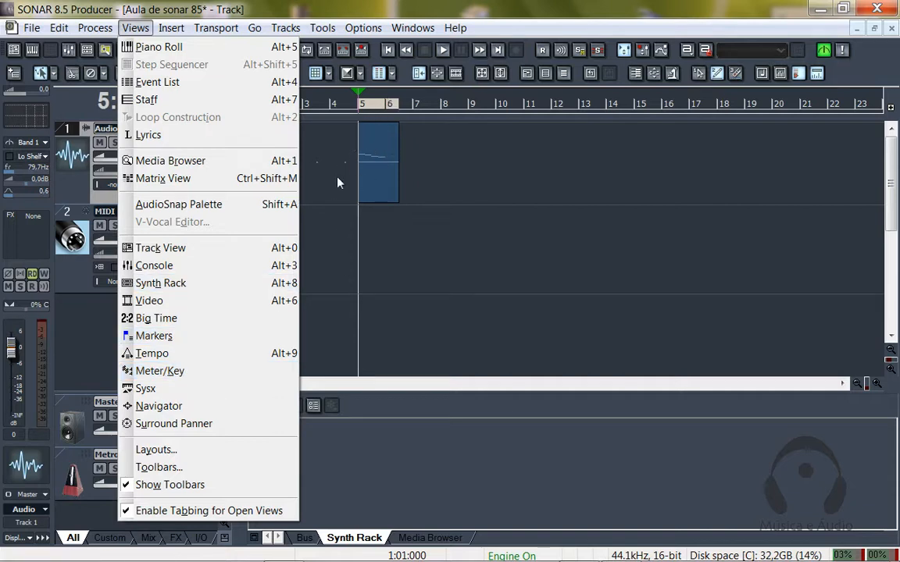
{"action": "left_click", "coordinate": [432, 210]}
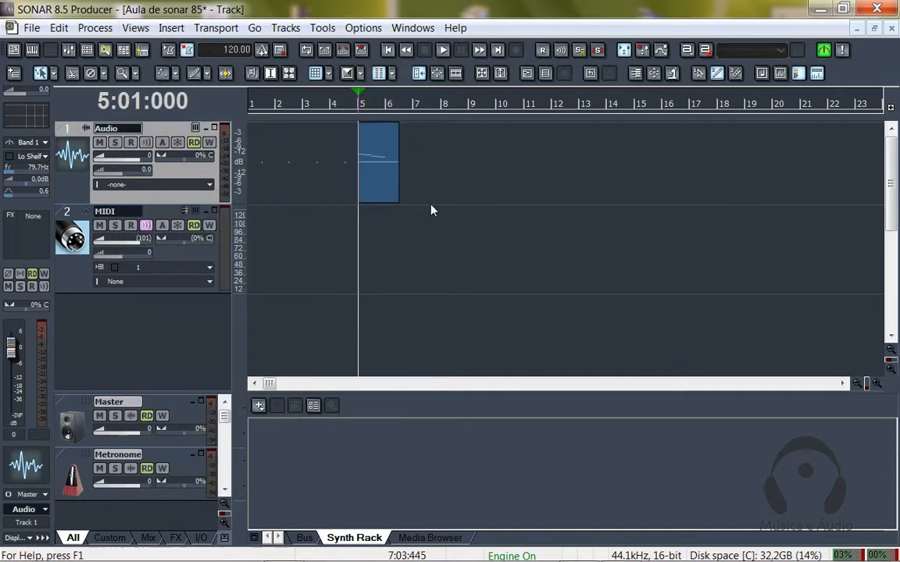
Step: Review the list of available views once more and place the current time at the start of measure 3
{"action": "left_click", "coordinate": [251, 104]}
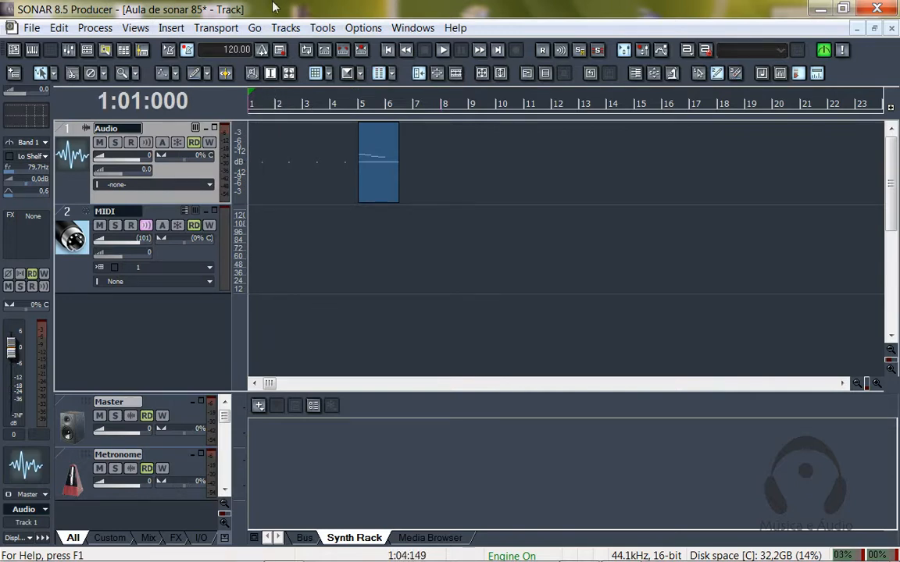
{"action": "left_click", "coordinate": [135, 27]}
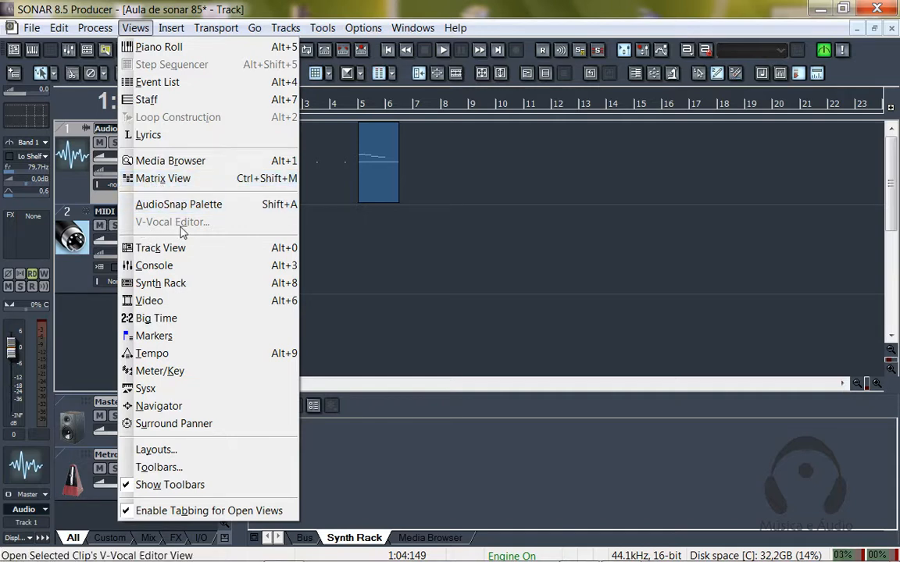
{"action": "left_click", "coordinate": [367, 252]}
{"action": "left_click", "coordinate": [409, 277]}
{"action": "left_click", "coordinate": [299, 161]}
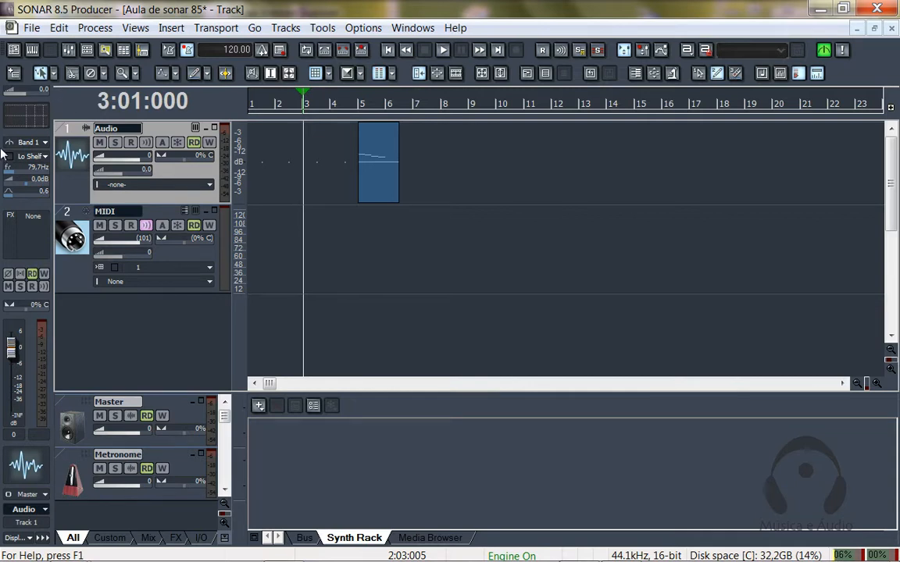
Step: Compare the channel controls of the MIDI and Audio tracks, and check their matching strips in the Console view before closing it
{"action": "left_click", "coordinate": [77, 270]}
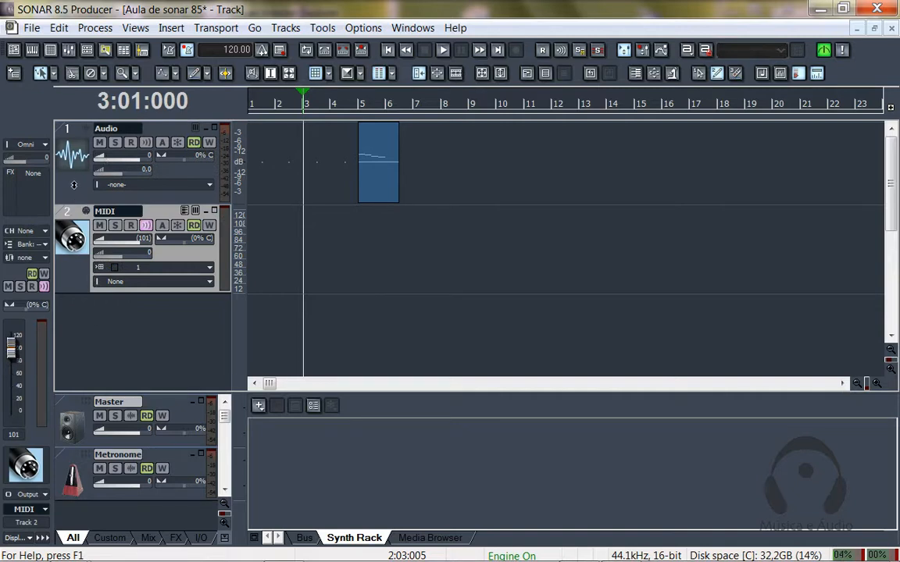
{"action": "left_click", "coordinate": [75, 155]}
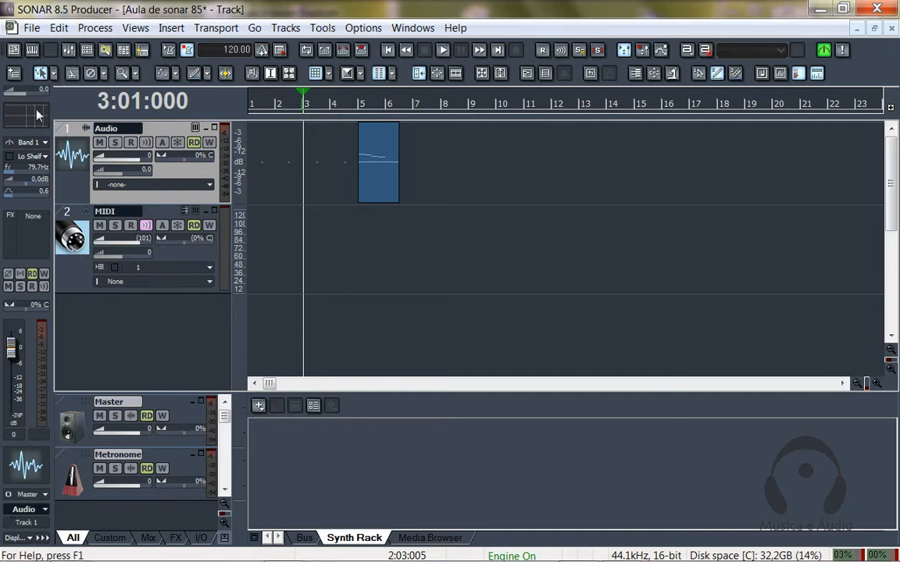
{"action": "left_click", "coordinate": [67, 50]}
{"action": "scroll", "coordinate": [43, 315], "scroll_direction": "down", "scroll_amount": 2}
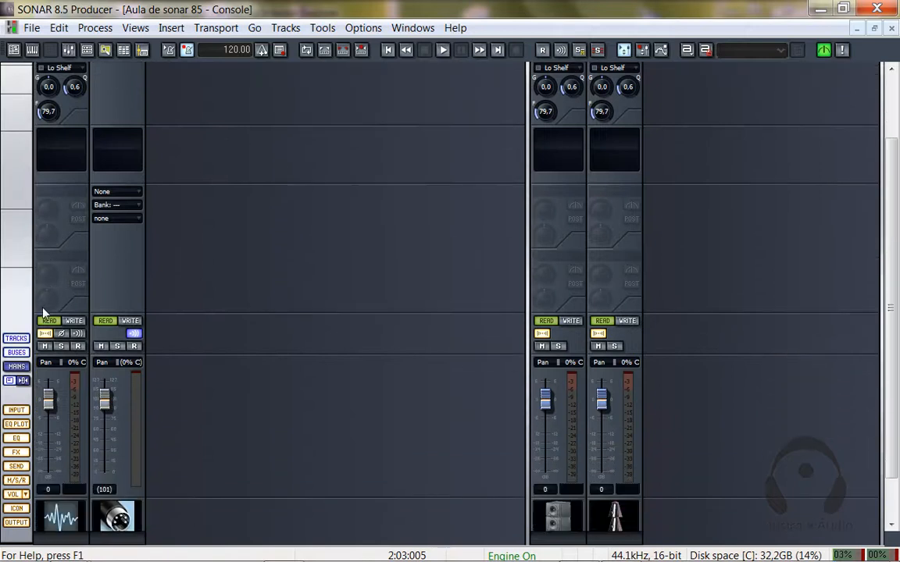
{"action": "left_click", "coordinate": [891, 28]}
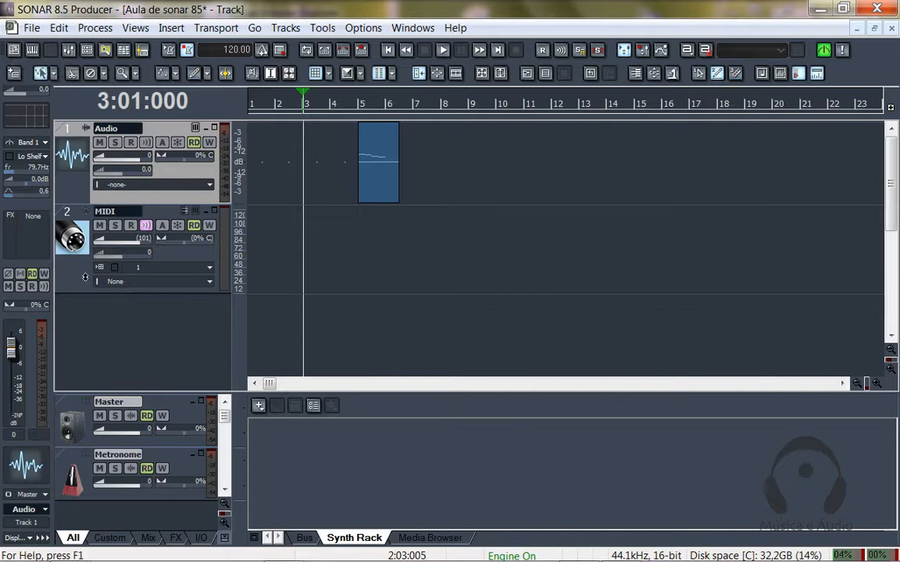
Step: Insert a new audio track below the MIDI track and enlarge it until its controls are fully shown
{"action": "left_click", "coordinate": [82, 274]}
{"action": "left_click", "coordinate": [78, 138]}
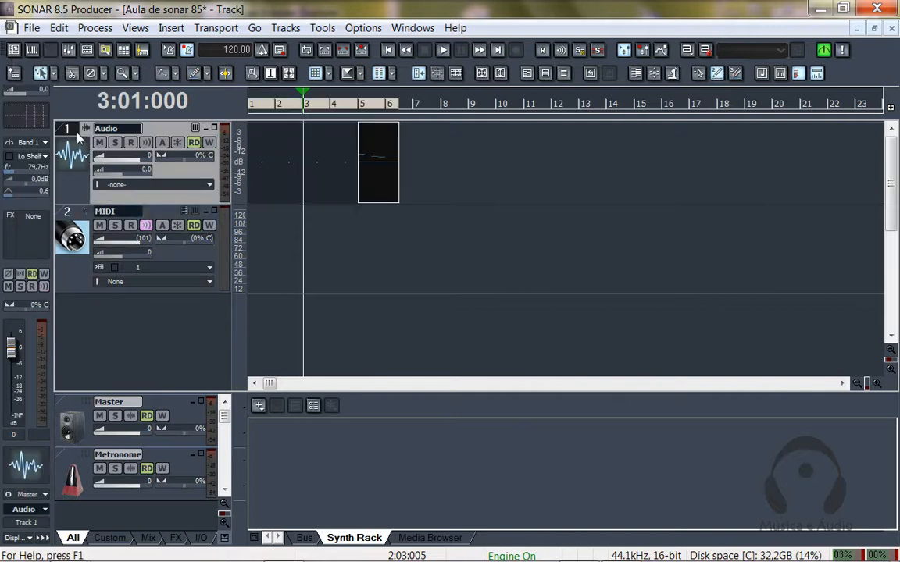
{"action": "right_click", "coordinate": [92, 321]}
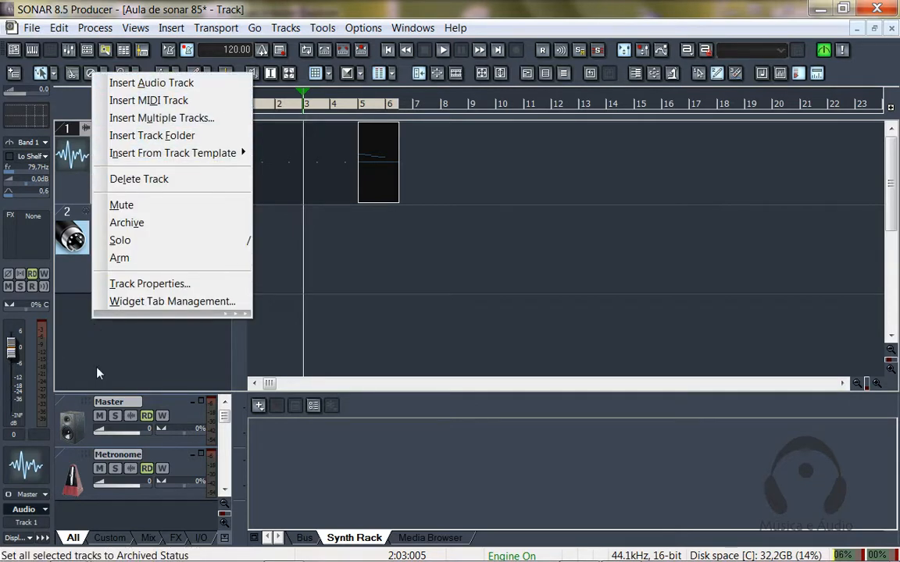
{"action": "left_click", "coordinate": [108, 324]}
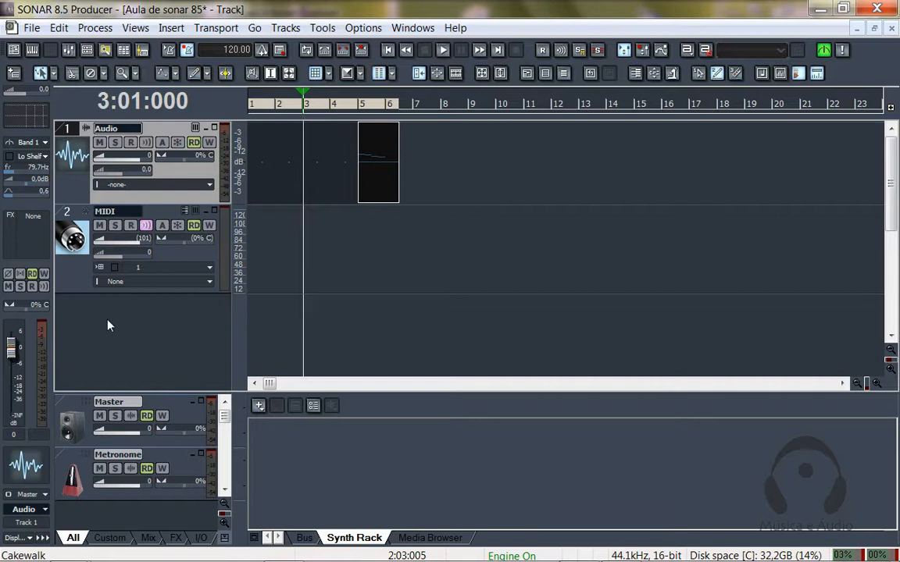
{"action": "right_click", "coordinate": [107, 326]}
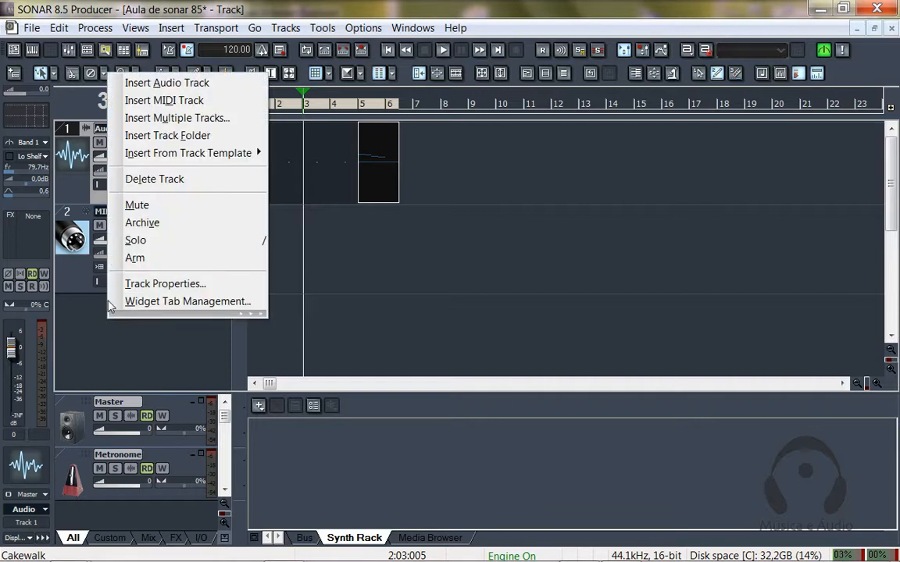
{"action": "left_click", "coordinate": [170, 83]}
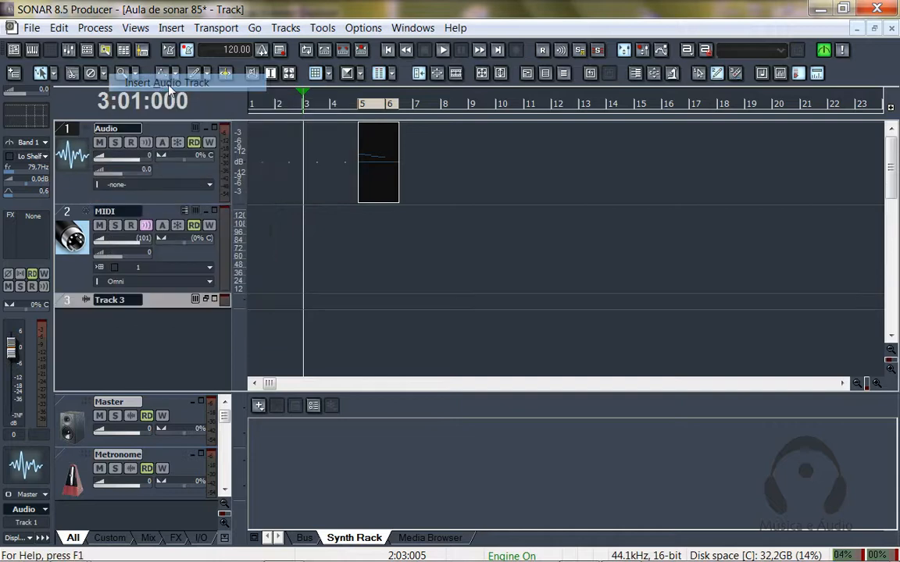
{"action": "left_click_drag", "start_coordinate": [152, 309], "coordinate": [144, 366]}
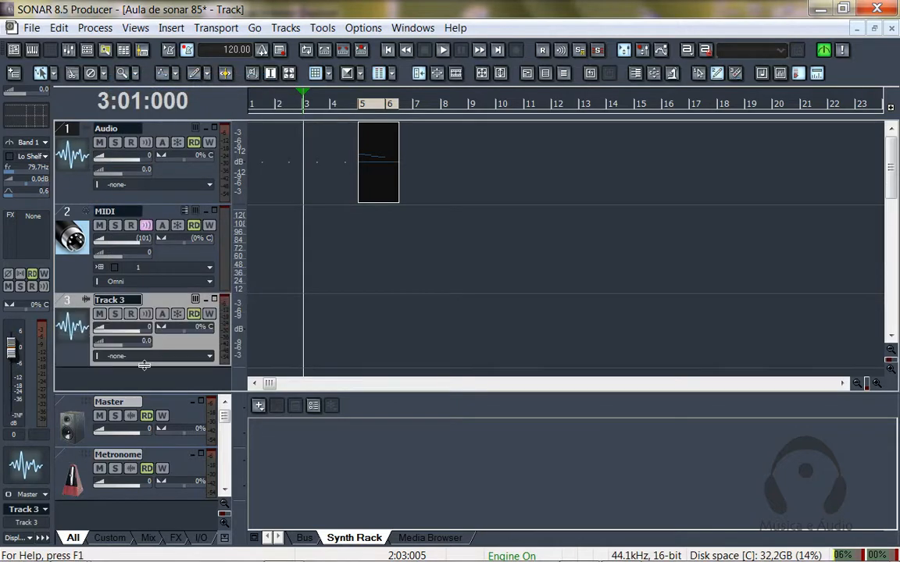
Step: Compare the channel strip controls of Track 3, the MIDI track and the Audio track
{"action": "left_click", "coordinate": [78, 304]}
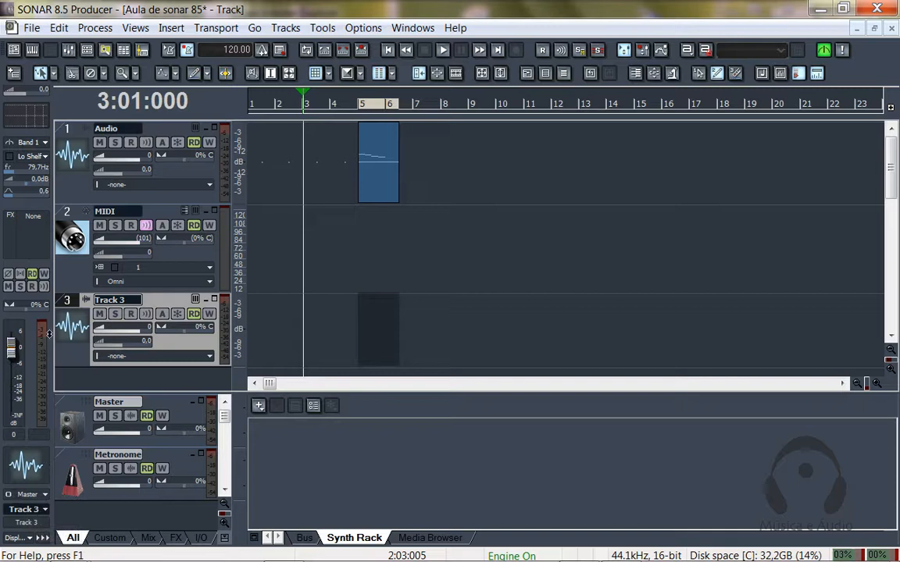
{"action": "left_click", "coordinate": [67, 212]}
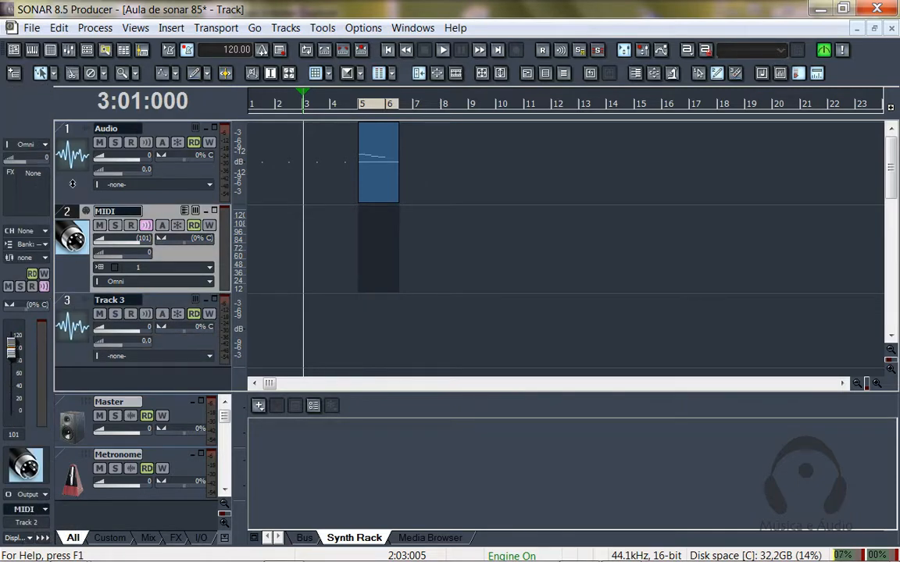
{"action": "left_click", "coordinate": [72, 184]}
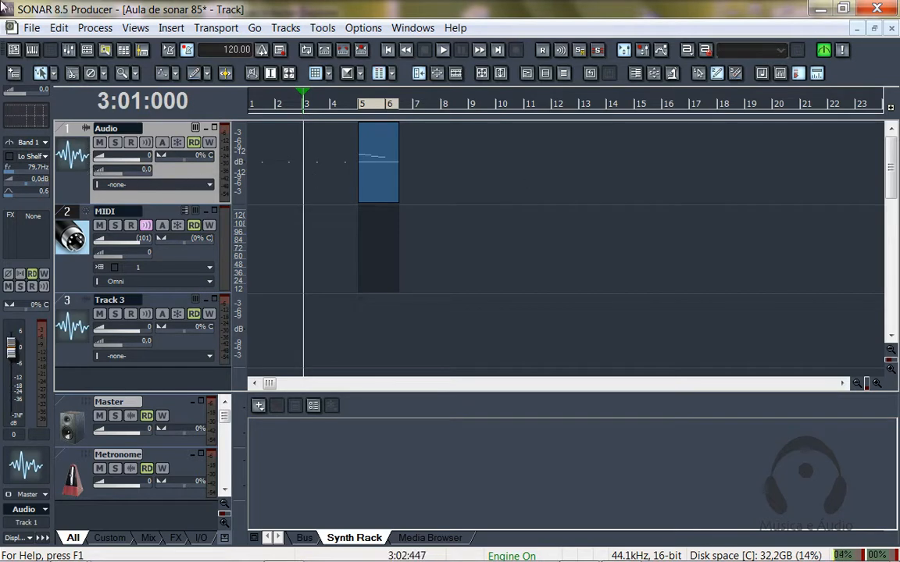
Step: Enable the Audio track's EQ to view its full equalizer window, and turn the EQ back off
{"action": "left_click", "coordinate": [9, 140]}
{"action": "double_click", "coordinate": [29, 118]}
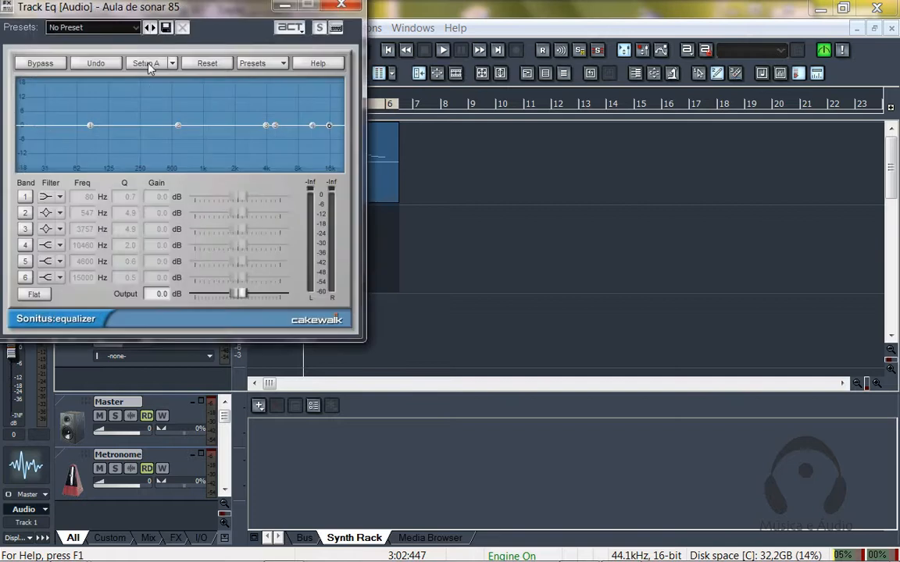
{"action": "left_click_drag", "start_coordinate": [158, 10], "coordinate": [381, 53]}
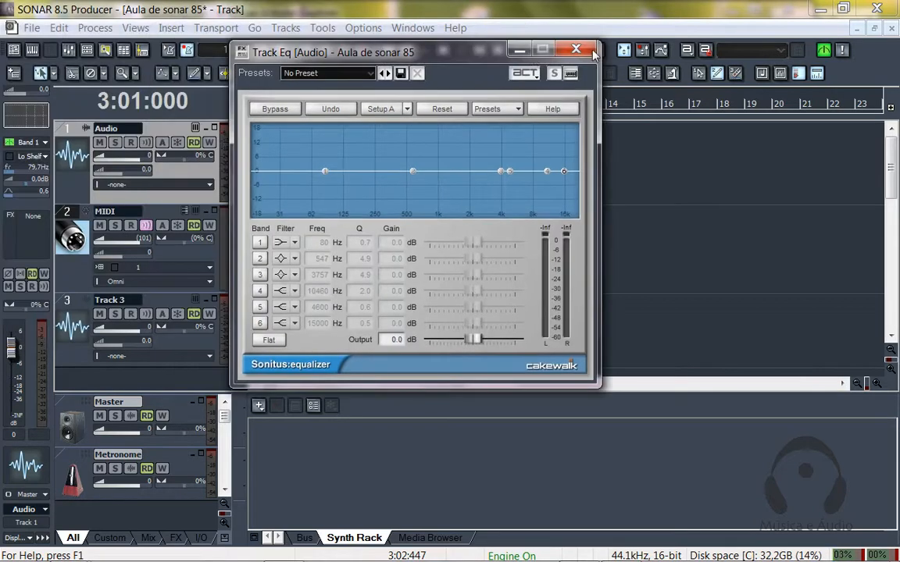
{"action": "left_click", "coordinate": [518, 49]}
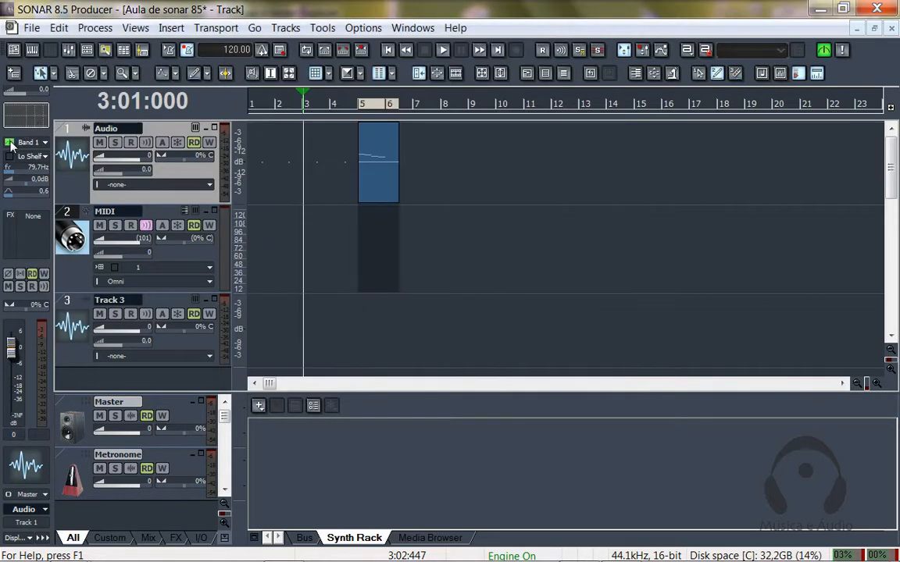
{"action": "left_click", "coordinate": [9, 141]}
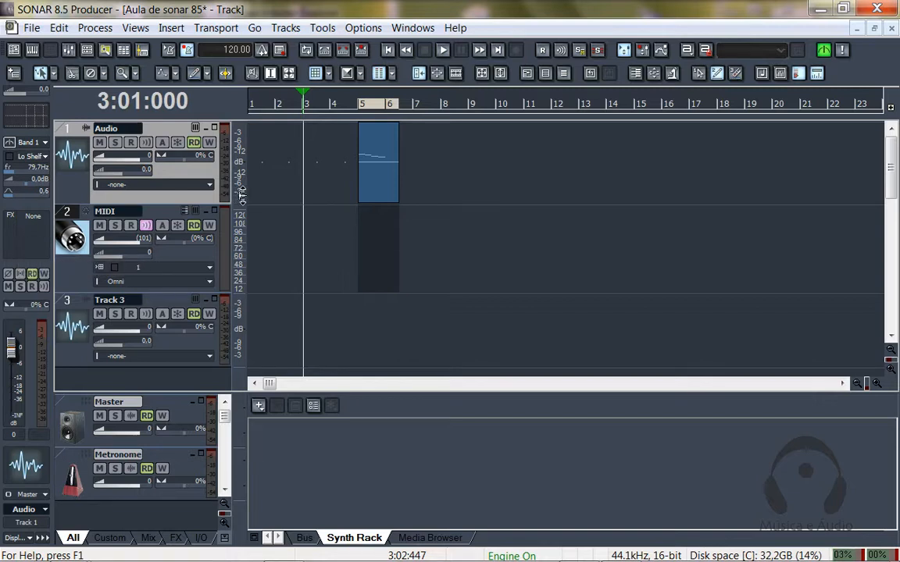
Step: Widen the track controls area and insert the Sonitus:fx Compressor in the Audio track's effects bin, putting its window away
{"action": "left_click_drag", "start_coordinate": [232, 191], "coordinate": [378, 190]}
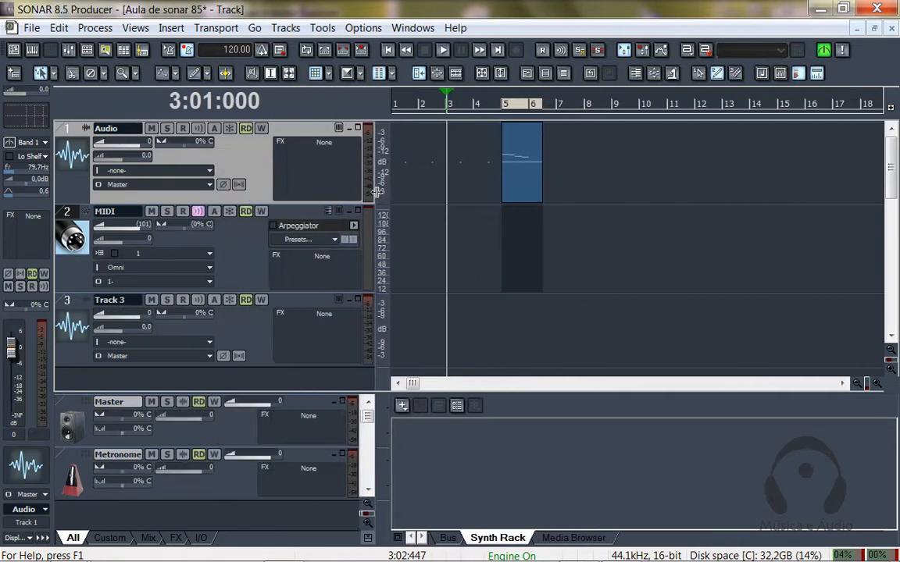
{"action": "right_click", "coordinate": [326, 178]}
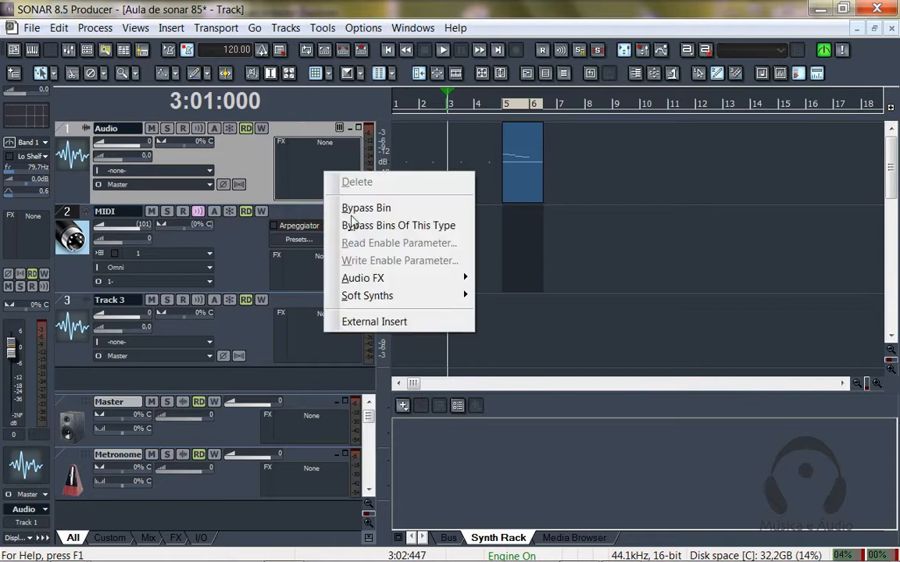
{"action": "mouse_move", "coordinate": [407, 283]}
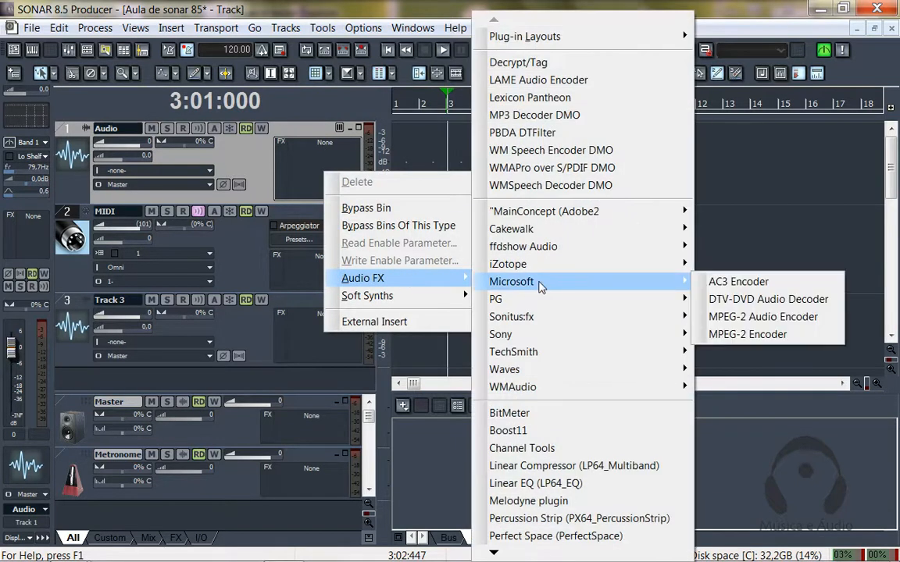
{"action": "mouse_move", "coordinate": [484, 316]}
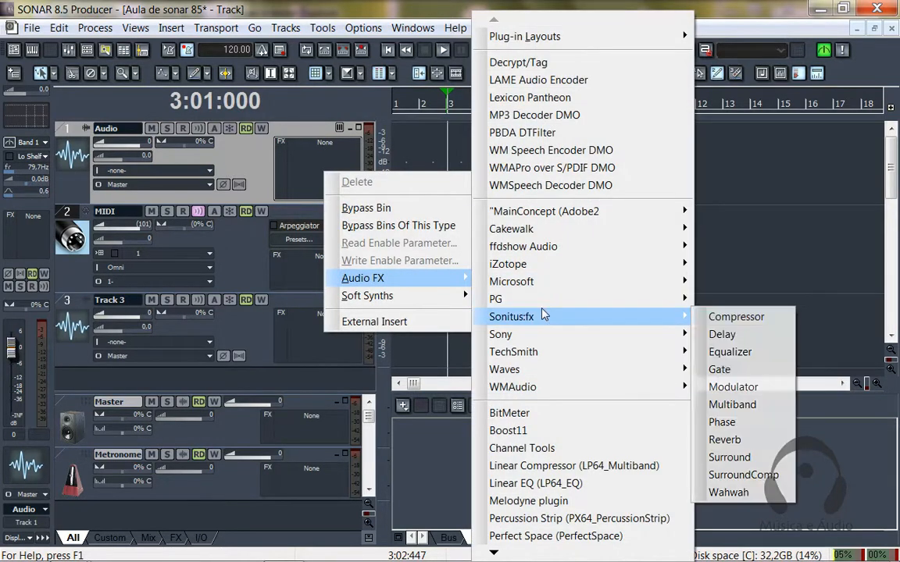
{"action": "left_click", "coordinate": [734, 319]}
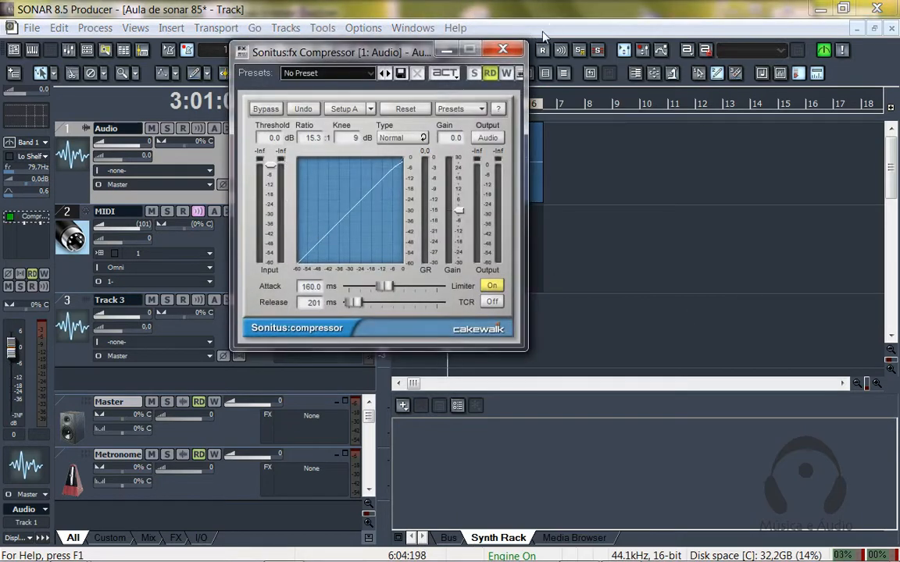
{"action": "left_click", "coordinate": [447, 51]}
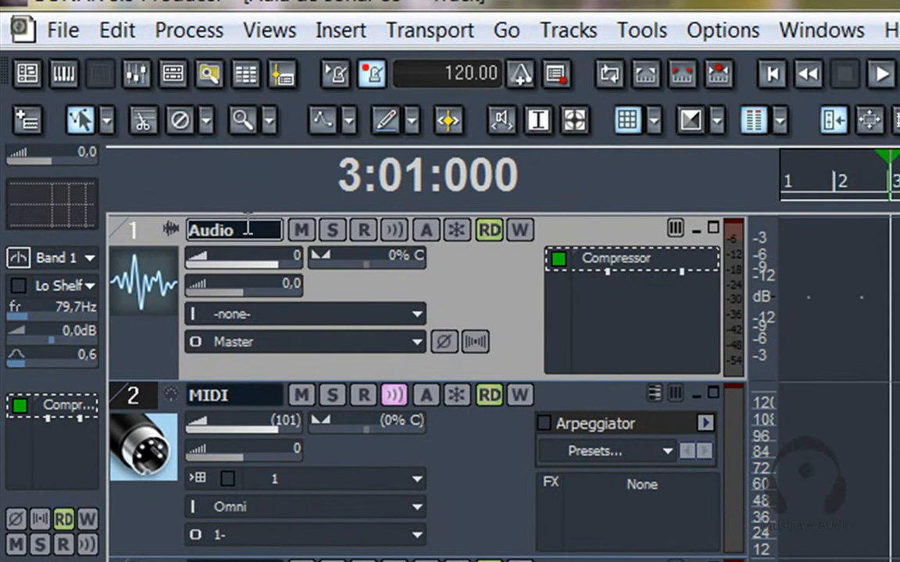
Step: Rename the Audio track as Voz
{"action": "double_click", "coordinate": [248, 228]}
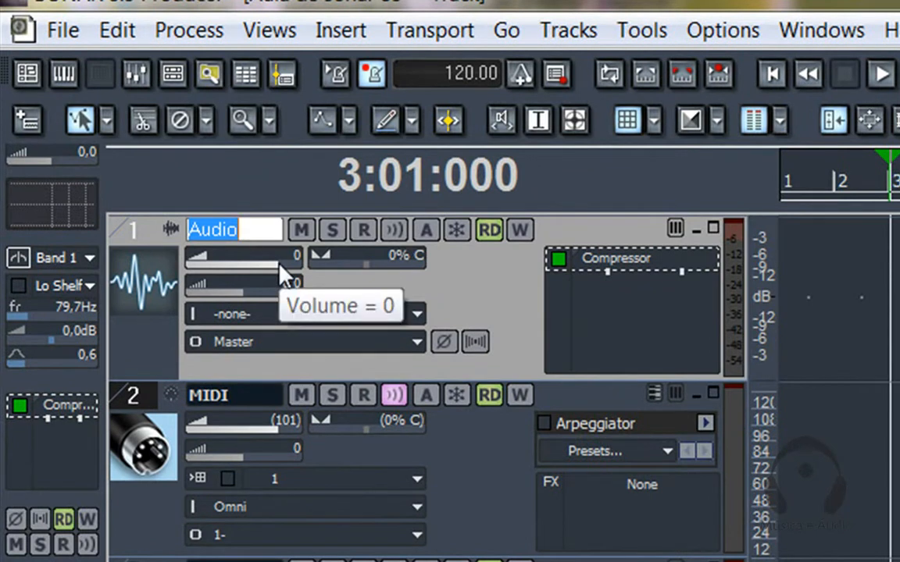
{"action": "type", "text": "Voz"}
{"action": "key", "text": "Return"}
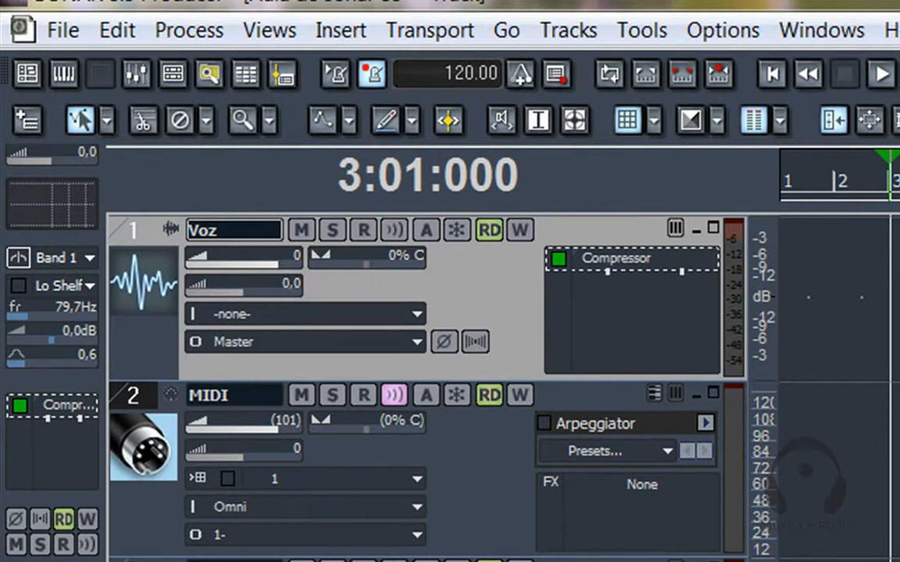
Step: Try muting and soloing the Voz track, turning each function back off
{"action": "left_click", "coordinate": [303, 231]}
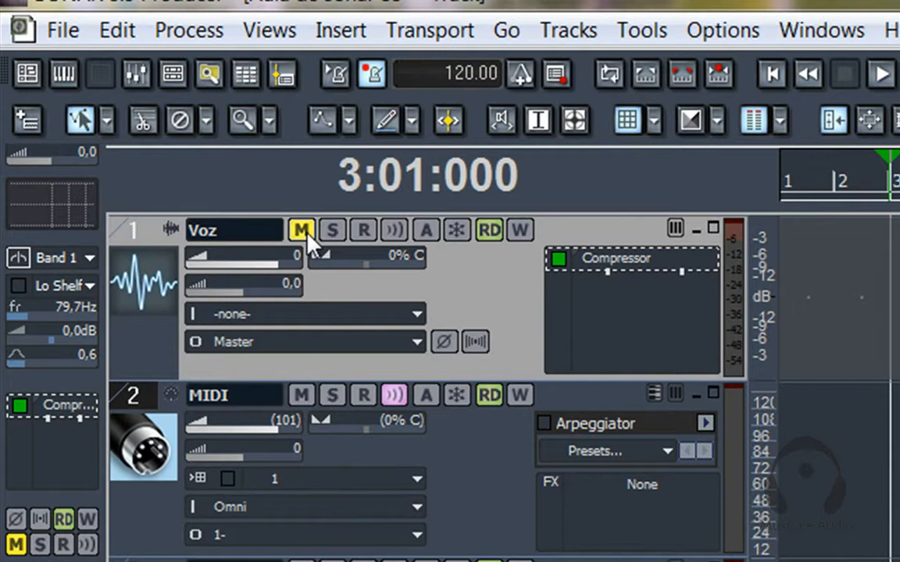
{"action": "left_click", "coordinate": [304, 231]}
{"action": "left_click", "coordinate": [305, 232]}
{"action": "left_click", "coordinate": [305, 231]}
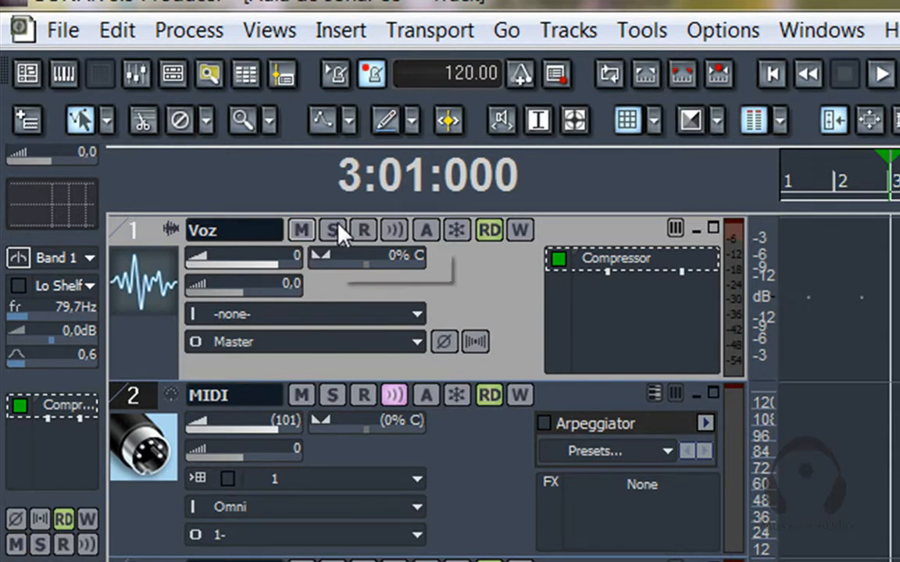
{"action": "left_click", "coordinate": [338, 231]}
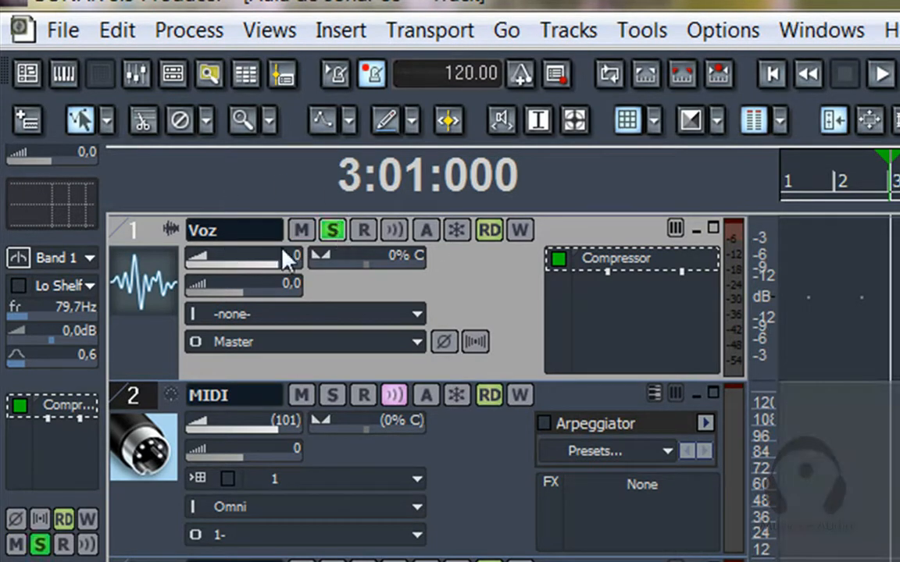
{"action": "left_click", "coordinate": [334, 231]}
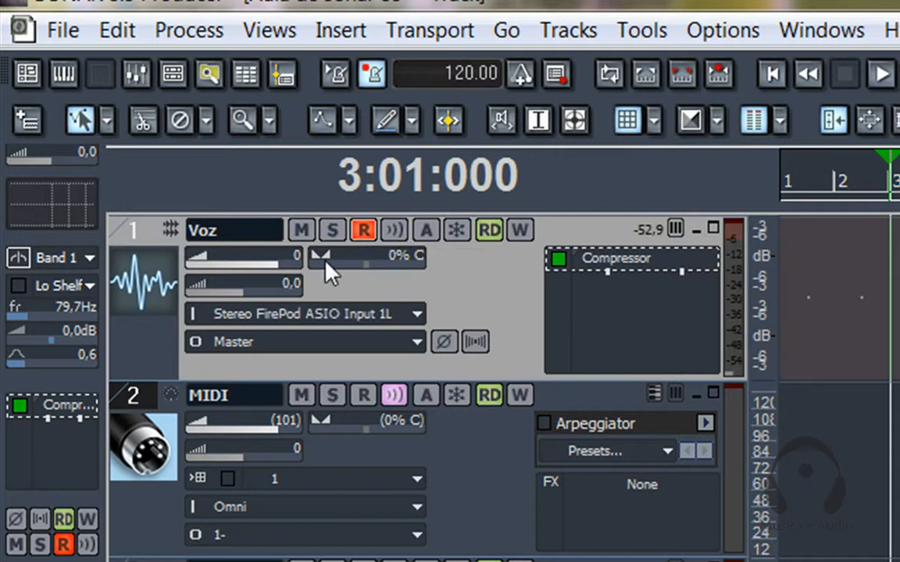
Step: Arm the Voz track for recording and review the FirePod ASIO inputs available to it
{"action": "left_click", "coordinate": [363, 229]}
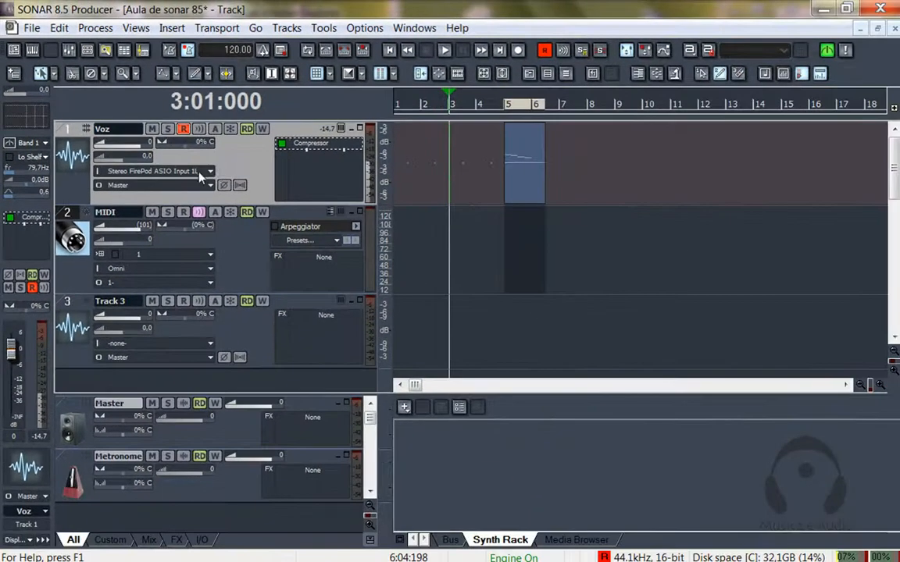
{"action": "left_click", "coordinate": [210, 172]}
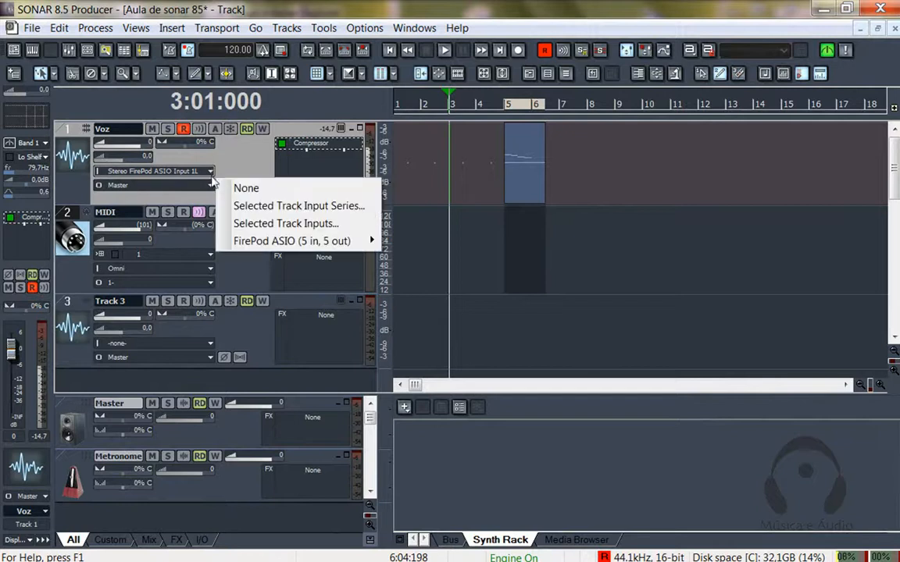
{"action": "mouse_move", "coordinate": [290, 244]}
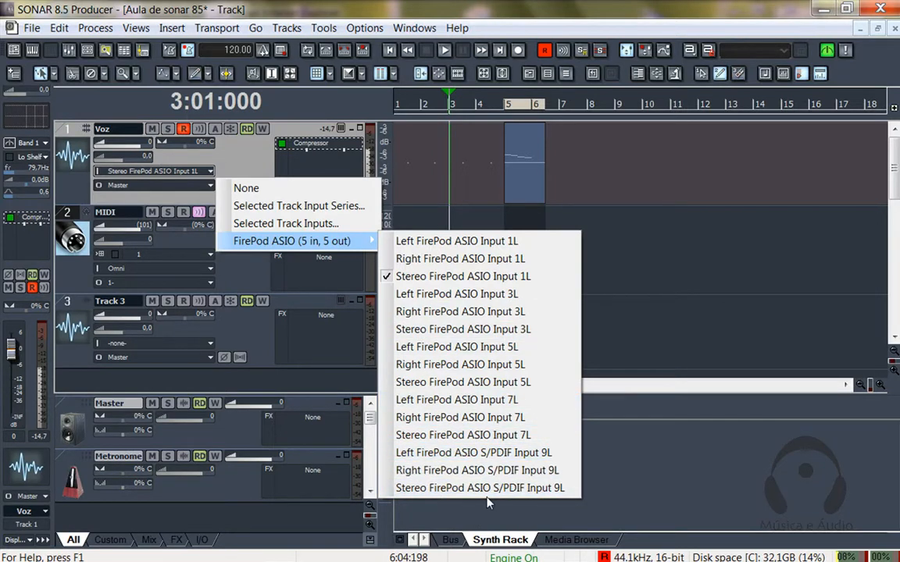
{"action": "left_click", "coordinate": [333, 107]}
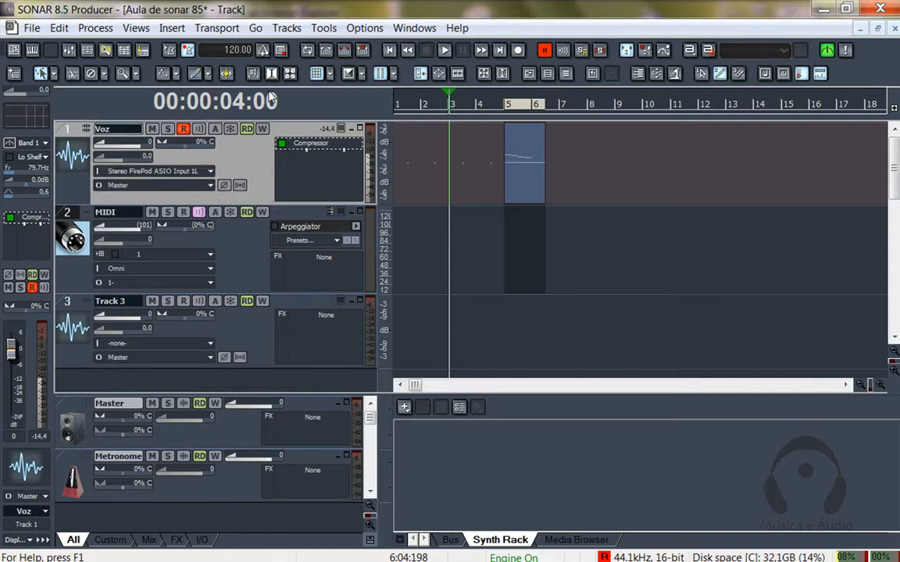
Step: Examine the Voz track's strip and the bus strips in the Console view, and return to the Track view
{"action": "left_click", "coordinate": [68, 51]}
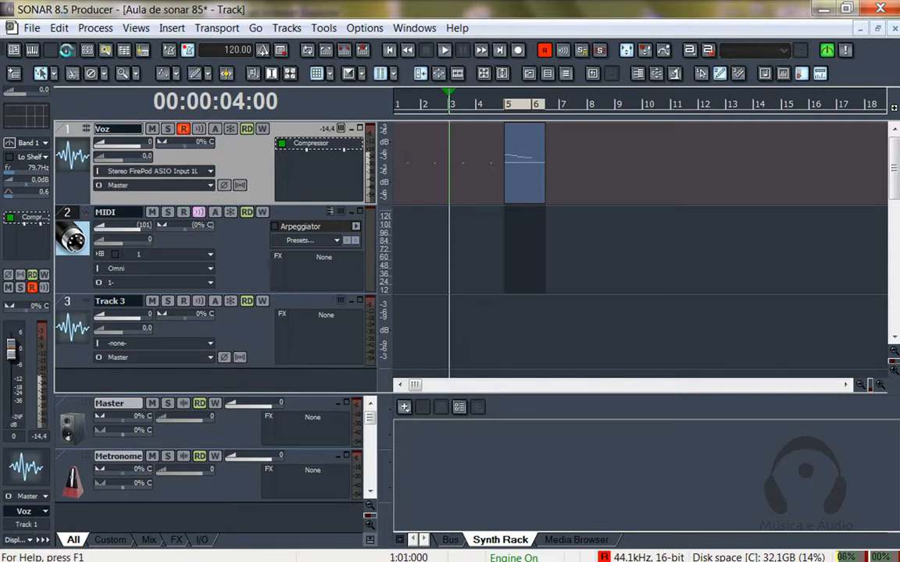
{"action": "scroll", "coordinate": [772, 333], "scroll_direction": "down", "scroll_amount": 5}
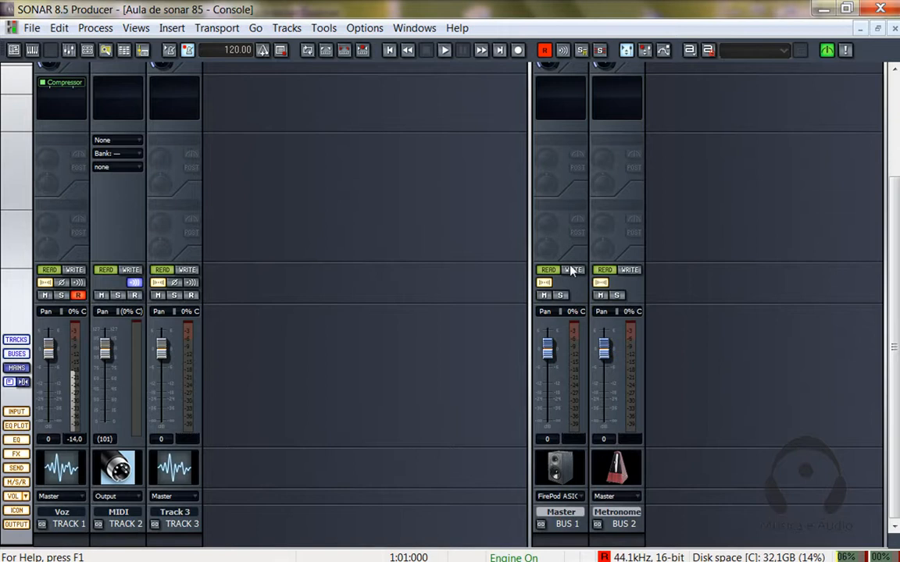
{"action": "scroll", "coordinate": [895, 91], "scroll_direction": "up", "scroll_amount": 3}
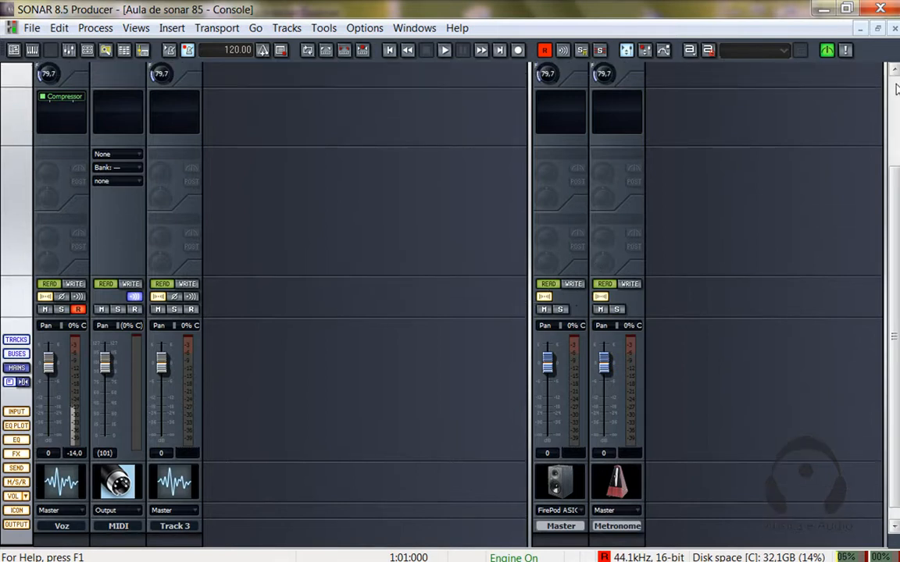
{"action": "scroll", "coordinate": [895, 92], "scroll_direction": "up", "scroll_amount": 4}
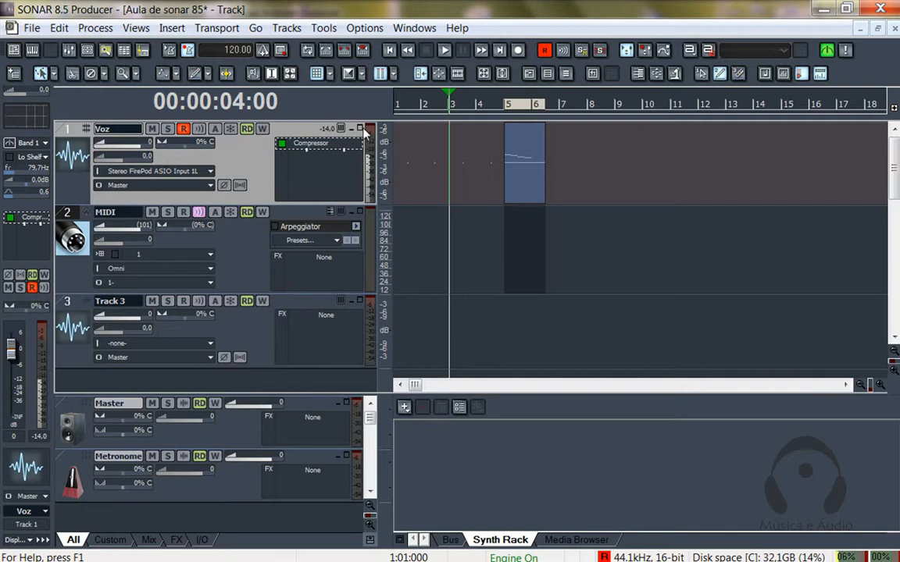
Step: Set the Voz track's input to Left FirePod ASIO Input 1L
{"action": "left_click", "coordinate": [200, 171]}
{"action": "mouse_move", "coordinate": [312, 240]}
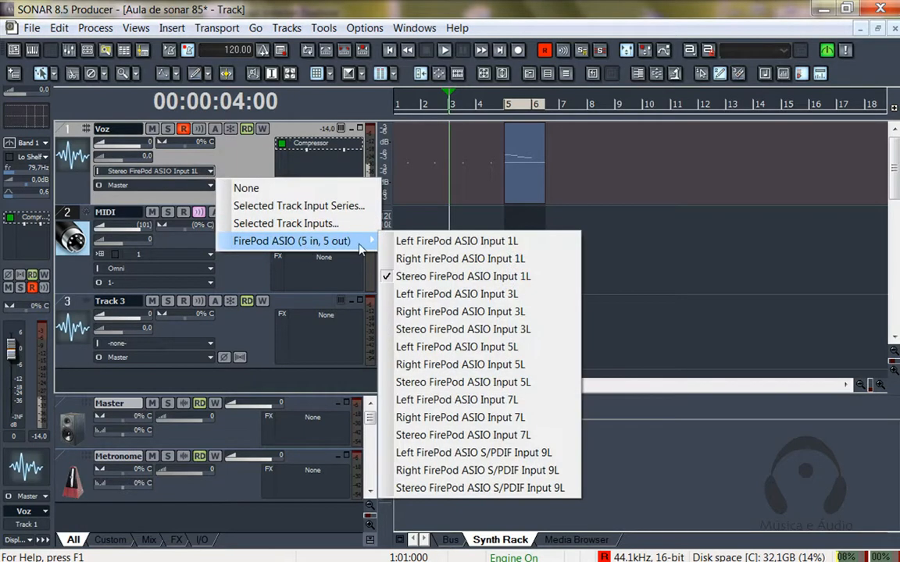
{"action": "left_click", "coordinate": [451, 242]}
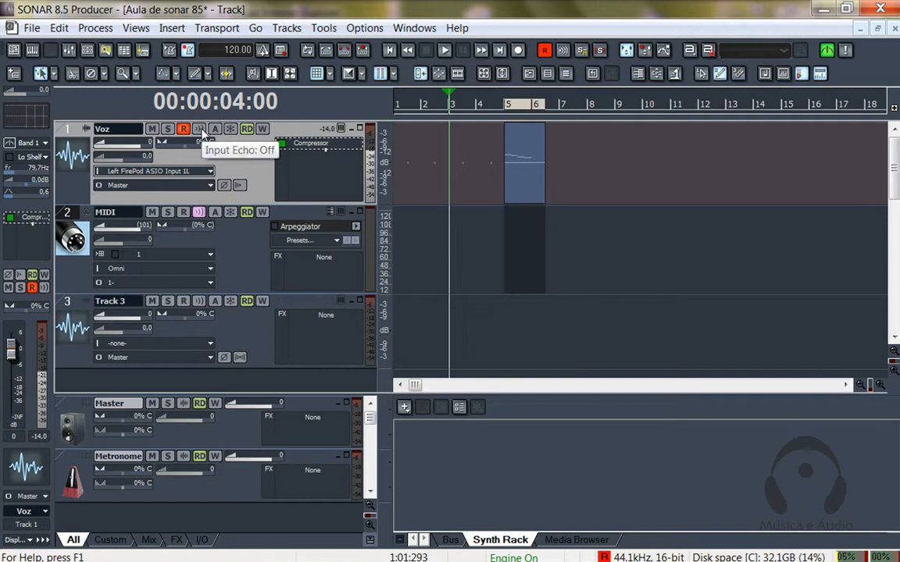
Step: Turn on input echo for the Voz track and try its automation write and read switches, leaving write off and read on
{"action": "left_click", "coordinate": [200, 132]}
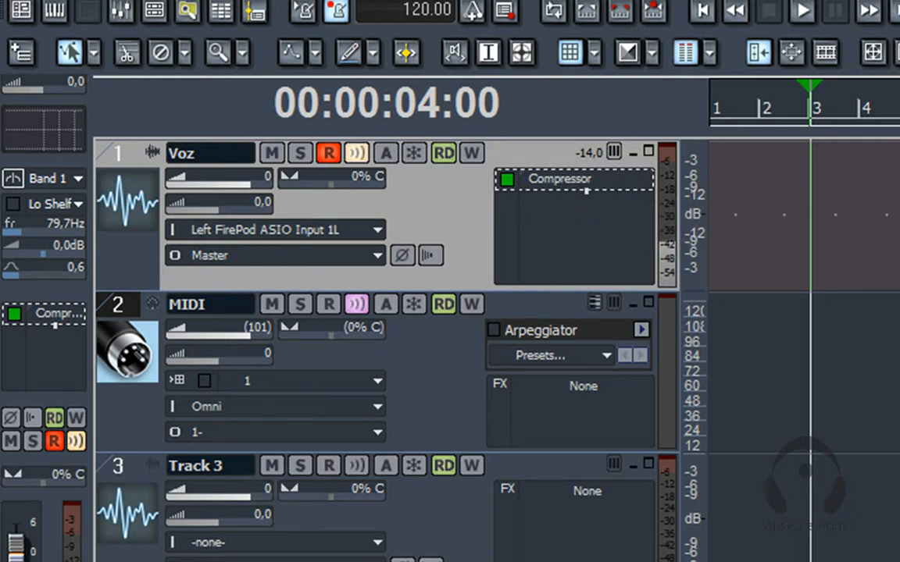
{"action": "left_click", "coordinate": [478, 154]}
{"action": "left_click", "coordinate": [481, 155]}
{"action": "left_click", "coordinate": [476, 155]}
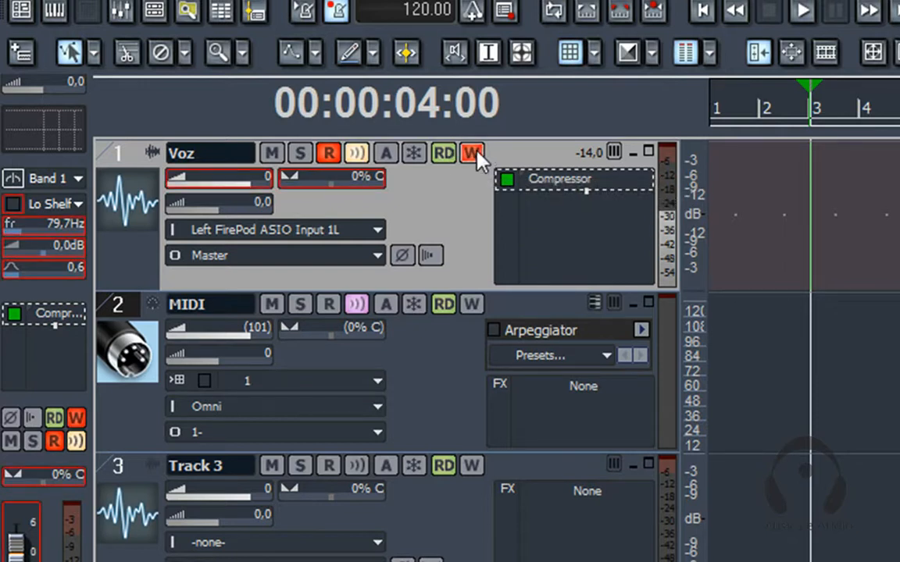
{"action": "left_click", "coordinate": [477, 153]}
{"action": "left_click", "coordinate": [450, 156]}
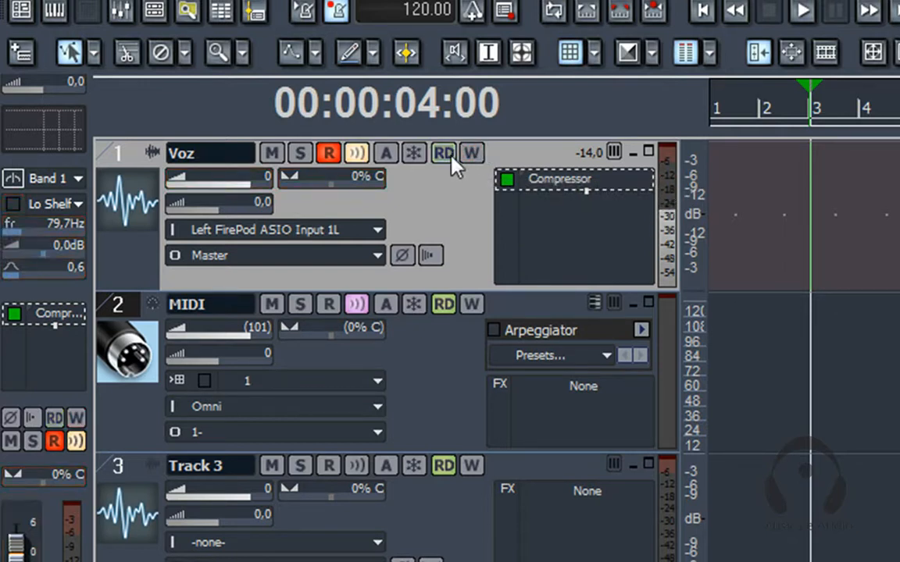
{"action": "left_click", "coordinate": [443, 154]}
{"action": "left_click", "coordinate": [438, 195]}
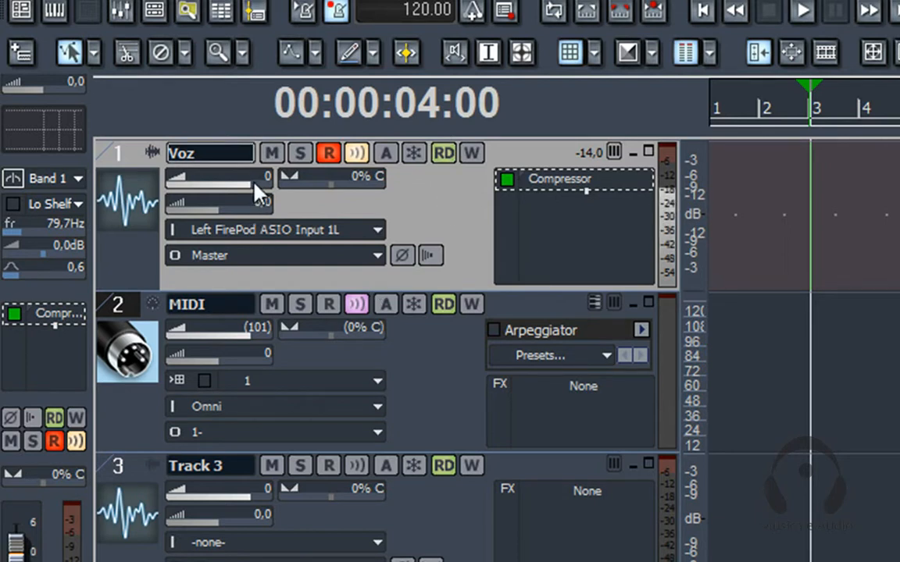
Step: Lower the Voz track's volume to -6.5 and try its phase inversion, switching the inversion back off
{"action": "mouse_move", "coordinate": [254, 185]}
{"action": "left_click_drag", "start_coordinate": [254, 185], "coordinate": [227, 185]}
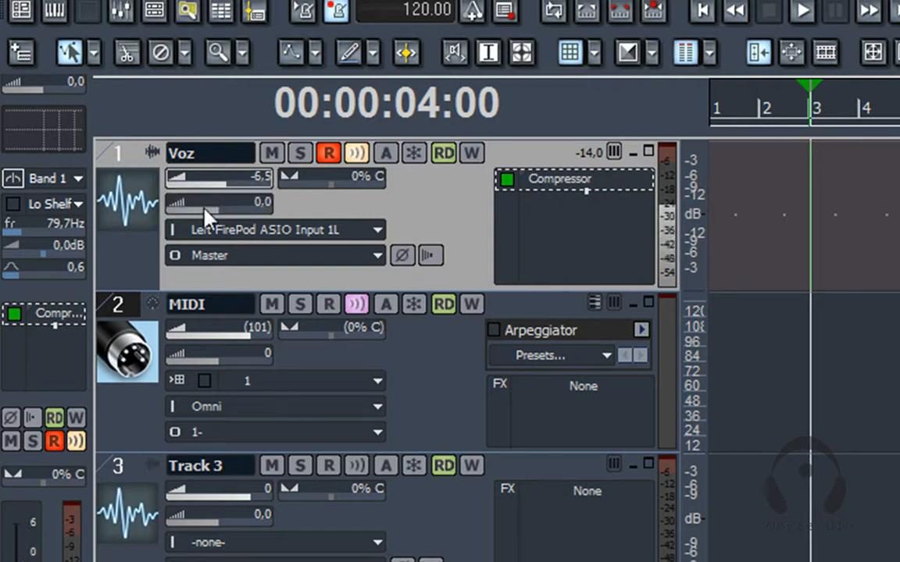
{"action": "mouse_move", "coordinate": [331, 176]}
{"action": "mouse_move", "coordinate": [224, 215]}
{"action": "mouse_move", "coordinate": [207, 187]}
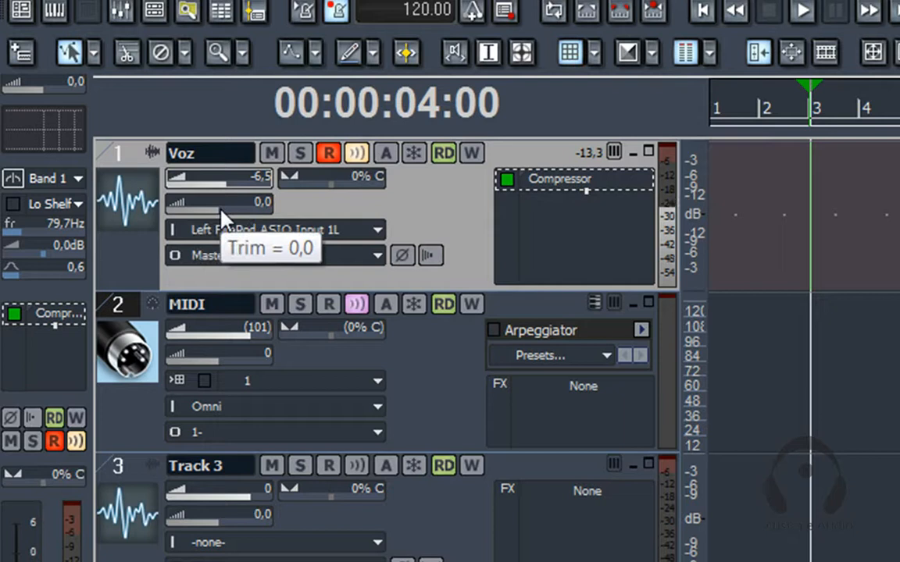
{"action": "left_click", "coordinate": [403, 257]}
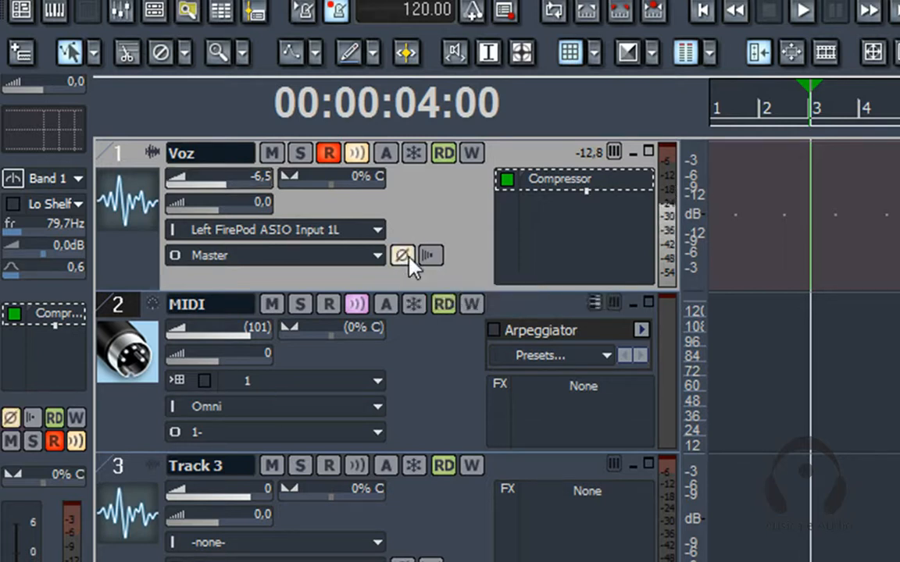
{"action": "left_click", "coordinate": [403, 256]}
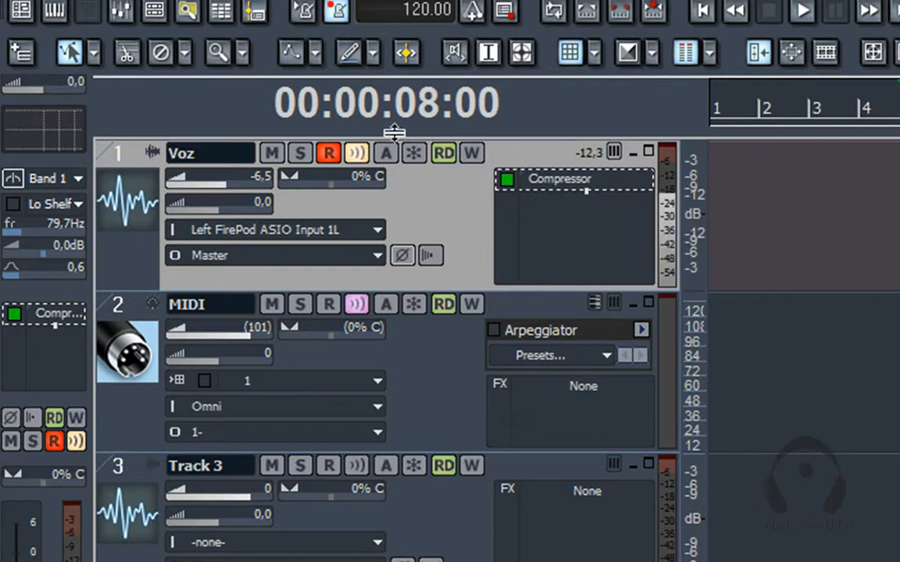
Step: Record a short take on the armed Voz track from the start of the project
{"action": "left_click", "coordinate": [330, 157]}
{"action": "left_click", "coordinate": [330, 155]}
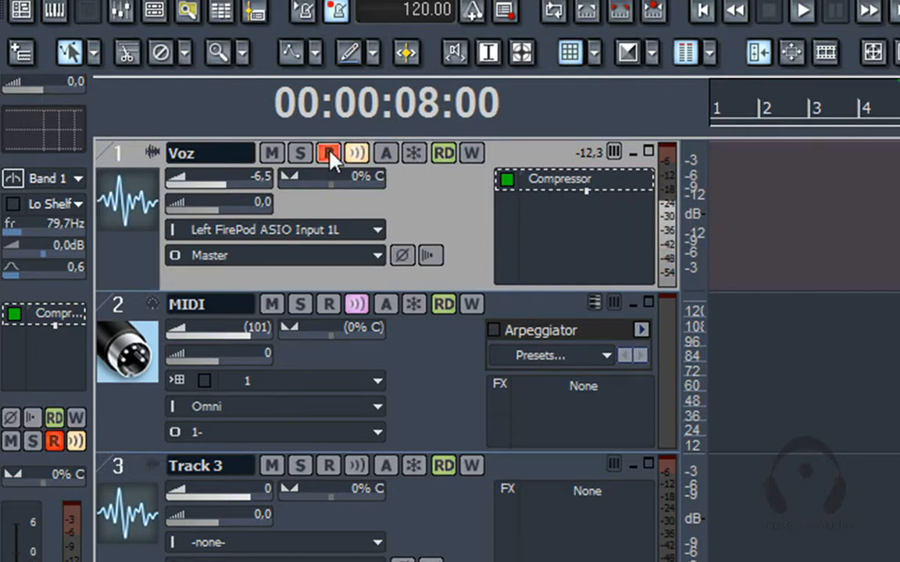
{"action": "left_click", "coordinate": [712, 118]}
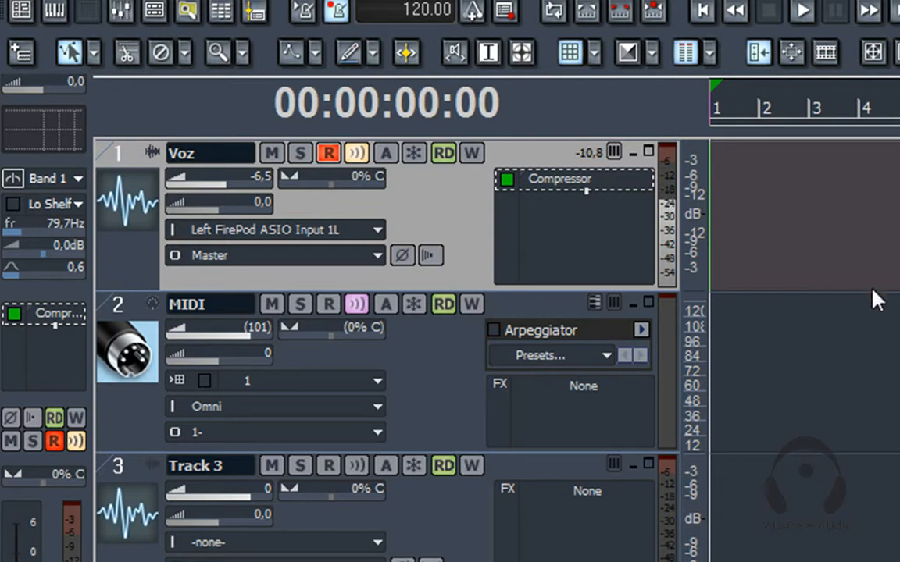
{"action": "key", "text": "space"}
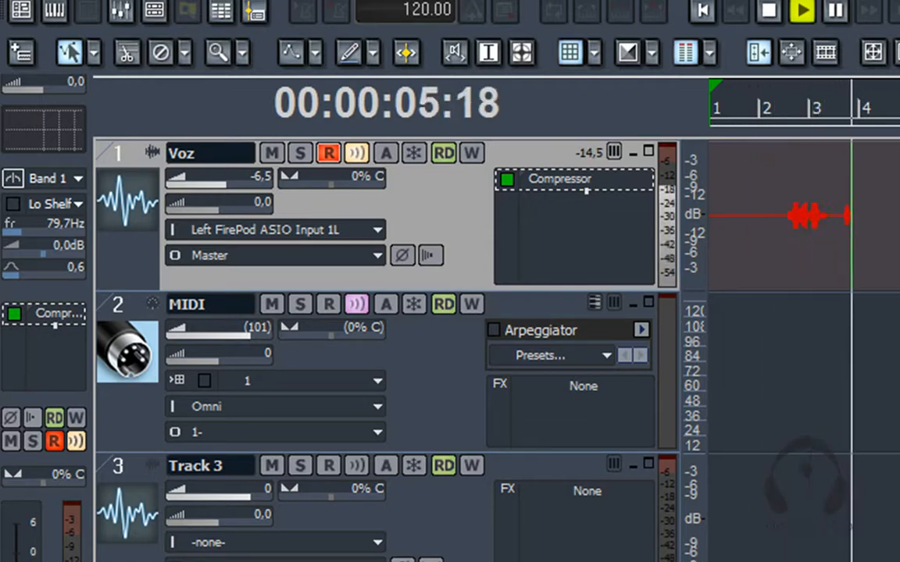
{"action": "key", "text": "space"}
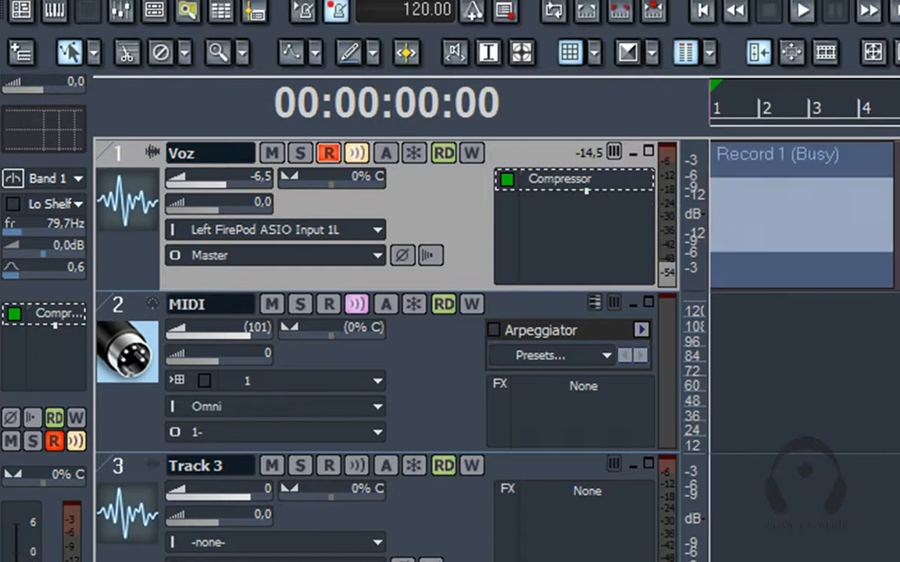
Step: Play back the recorded Voz clip from bar 2 and stop
{"action": "left_click", "coordinate": [781, 122]}
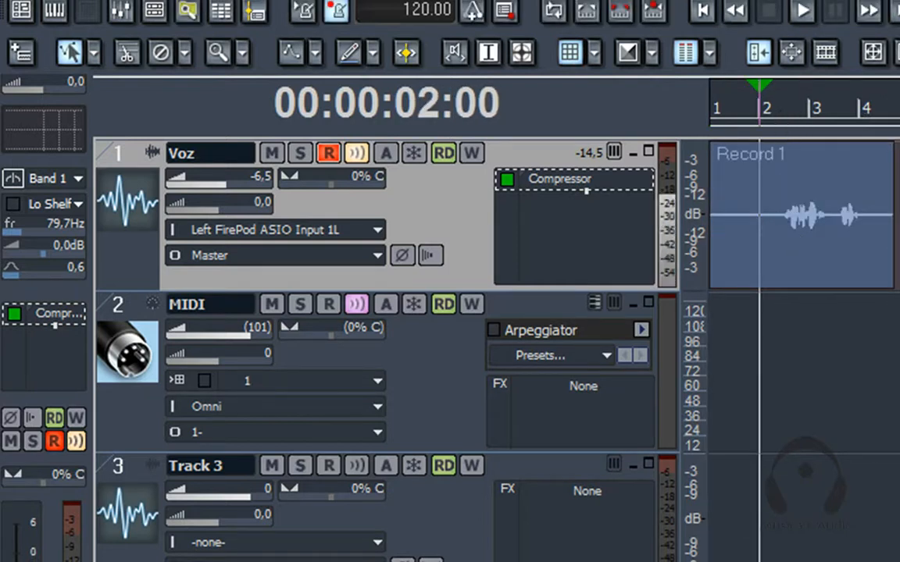
{"action": "key", "text": "space"}
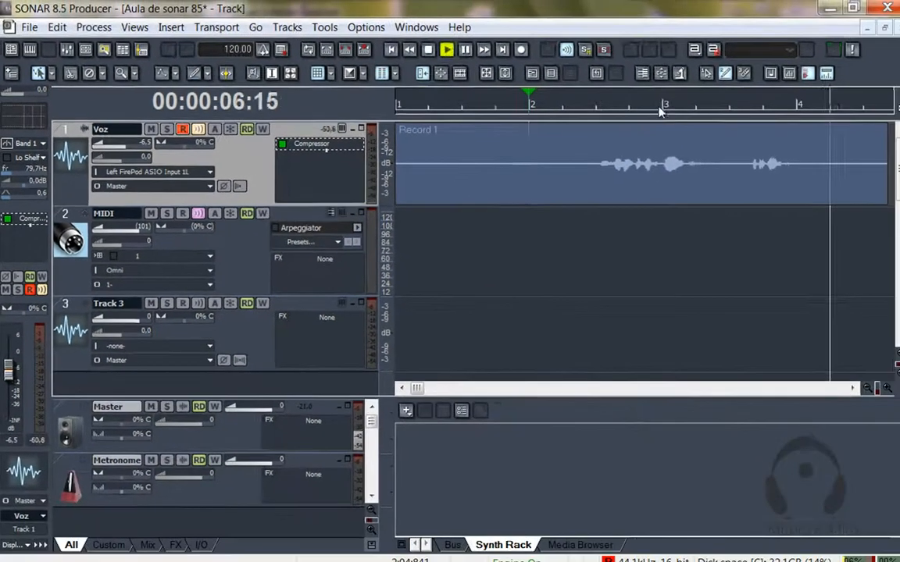
{"action": "key", "text": "space"}
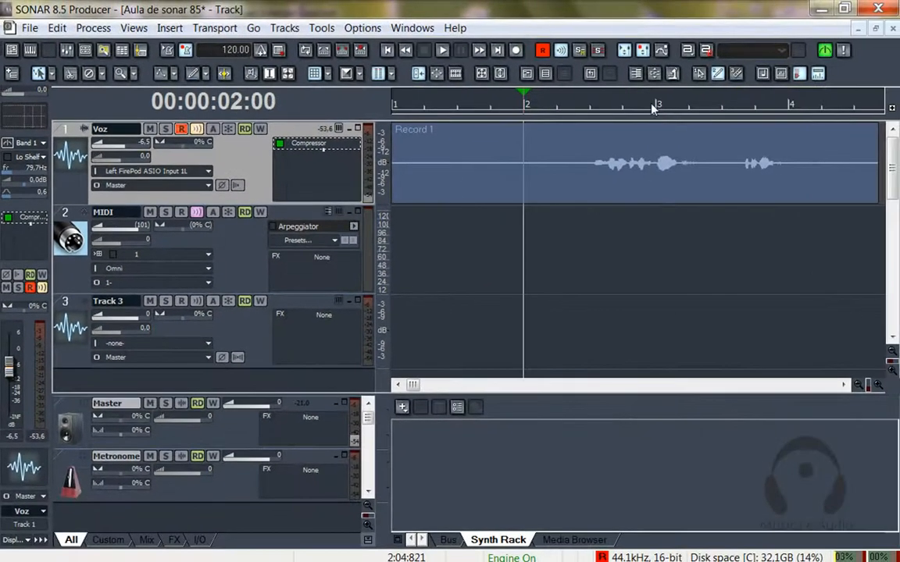
Step: Turn off Snap to Grid and place the playhead just past bar 3, at about 3:01:060
{"action": "left_click", "coordinate": [596, 105]}
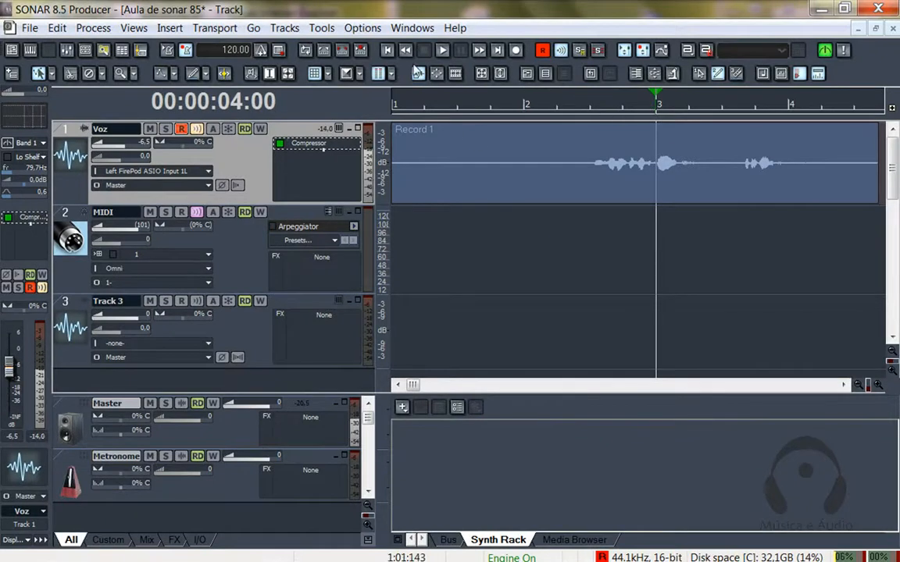
{"action": "left_click", "coordinate": [878, 384]}
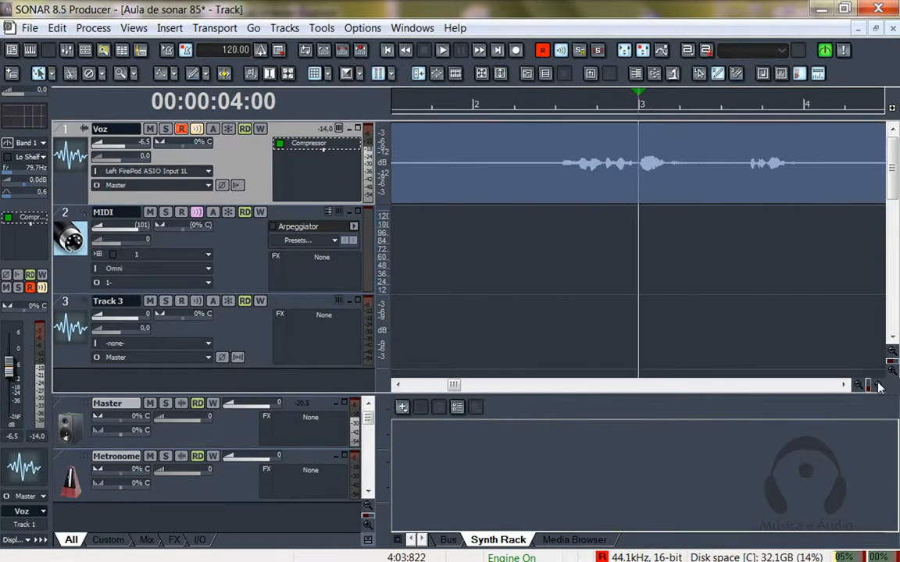
{"action": "left_click", "coordinate": [878, 384]}
{"action": "left_click", "coordinate": [878, 384]}
{"action": "left_click", "coordinate": [878, 384]}
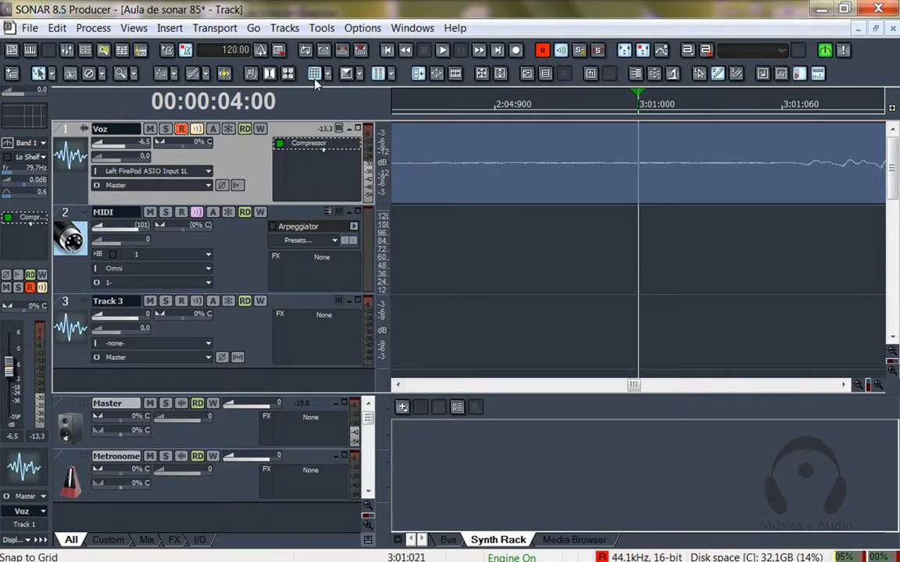
{"action": "left_click", "coordinate": [803, 106]}
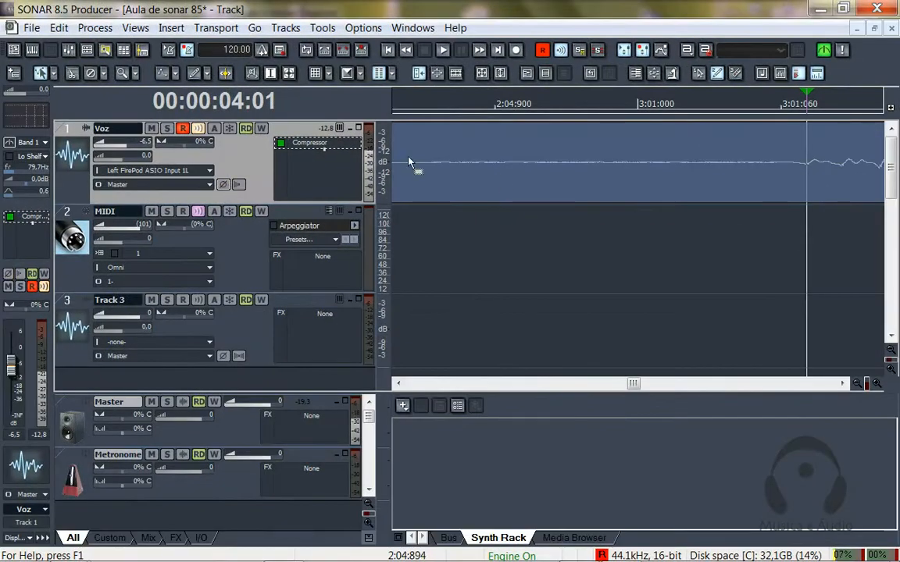
Step: Move the playhead back to about 00:00:01:21, just before bar 2
{"action": "left_click", "coordinate": [856, 382]}
{"action": "left_click", "coordinate": [856, 383]}
{"action": "left_click", "coordinate": [857, 383]}
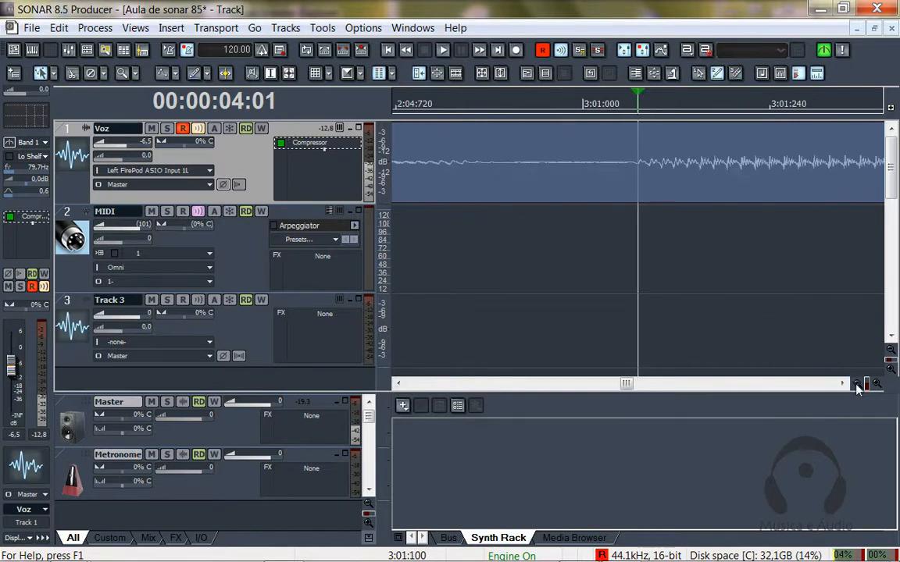
{"action": "left_click", "coordinate": [857, 382]}
{"action": "left_click", "coordinate": [857, 383]}
{"action": "left_click", "coordinate": [857, 382]}
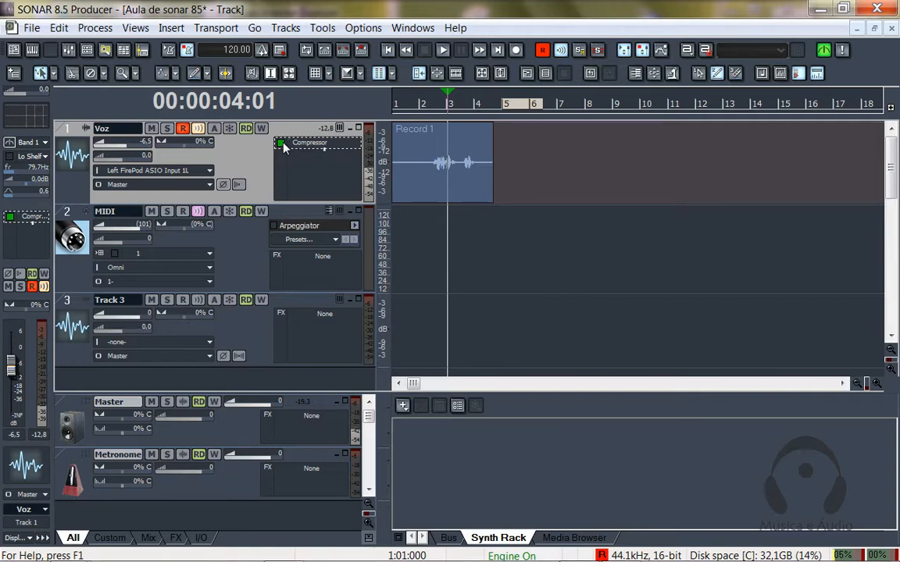
{"action": "key", "text": "space"}
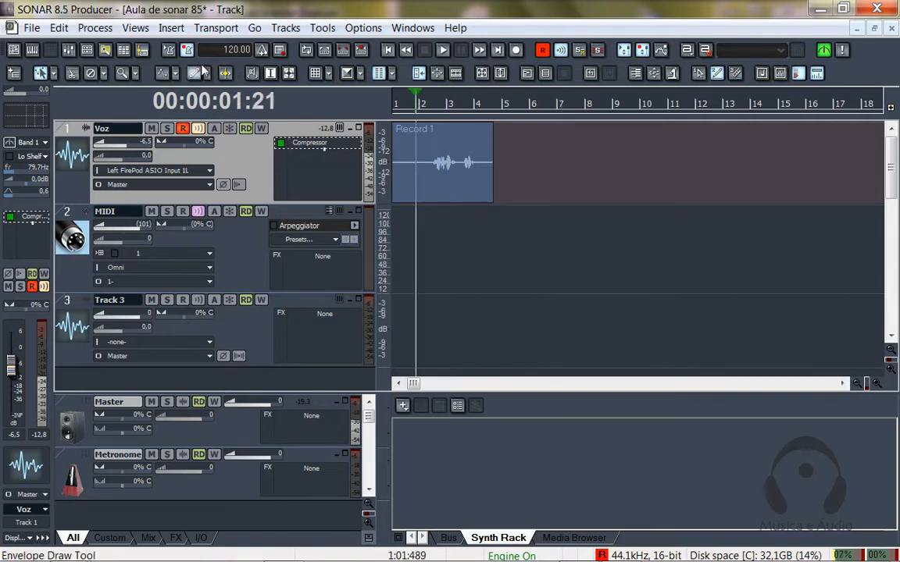
Step: Save the Aula de sonar 85 project
{"action": "left_click", "coordinate": [33, 29]}
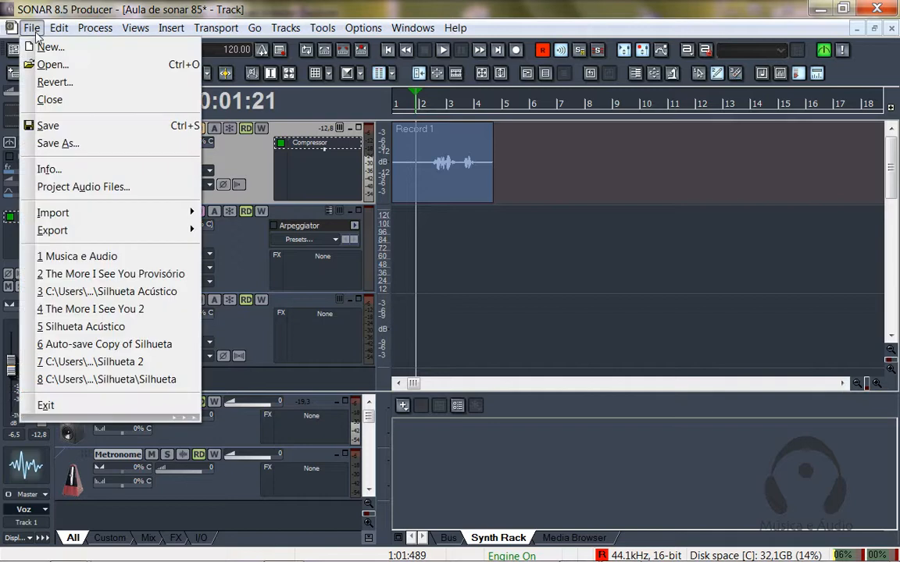
{"action": "left_click", "coordinate": [49, 127]}
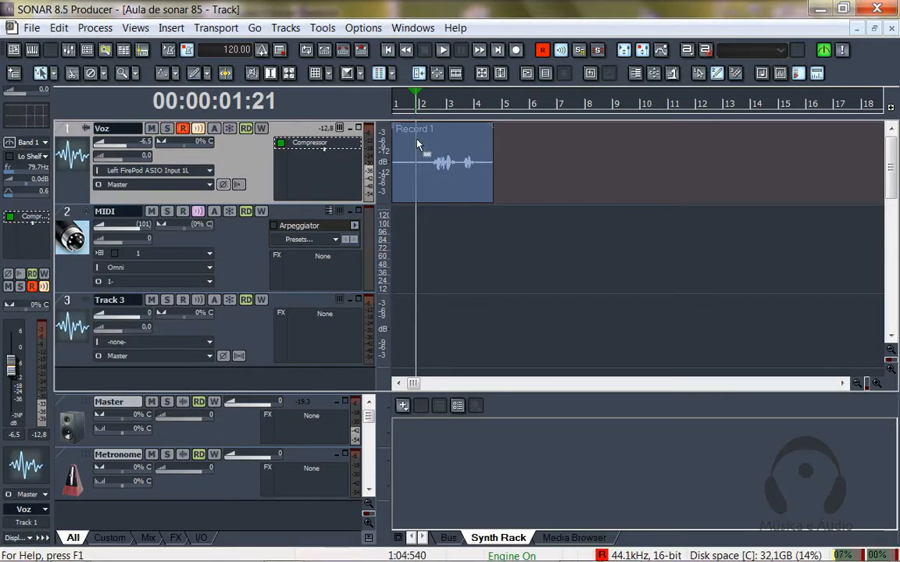
Step: Review the file types available for saving a copy of the project, including Normal and Cakewalk Bundle, and cancel
{"action": "left_click", "coordinate": [27, 29]}
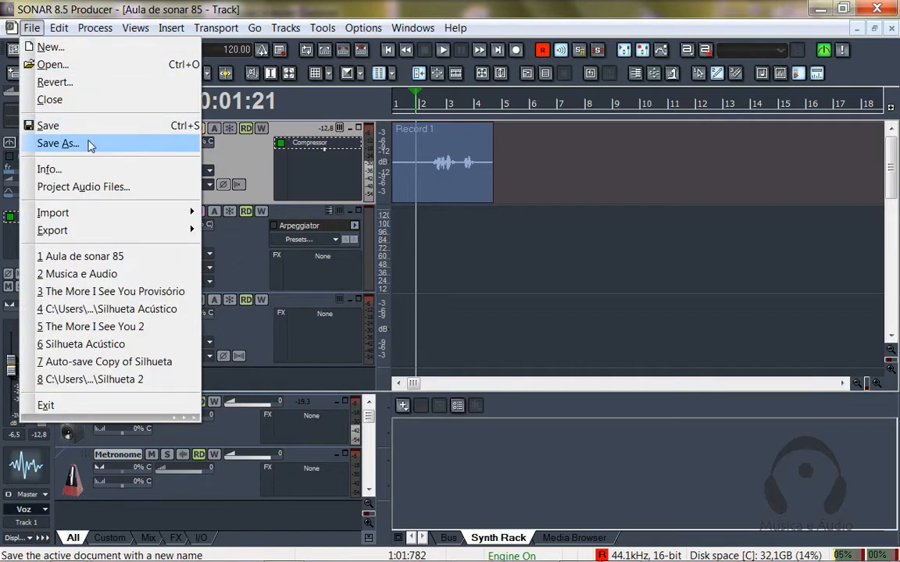
{"action": "left_click", "coordinate": [58, 143]}
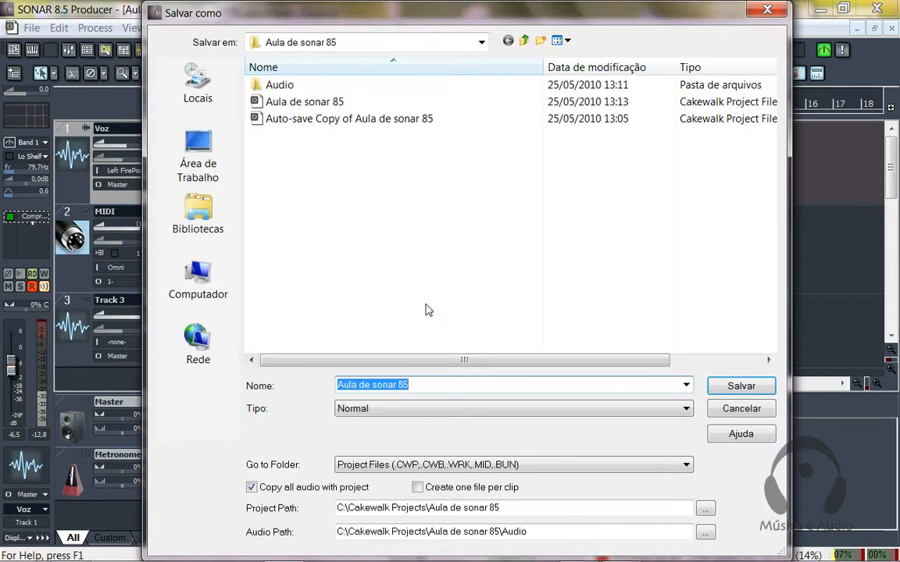
{"action": "left_click", "coordinate": [686, 409]}
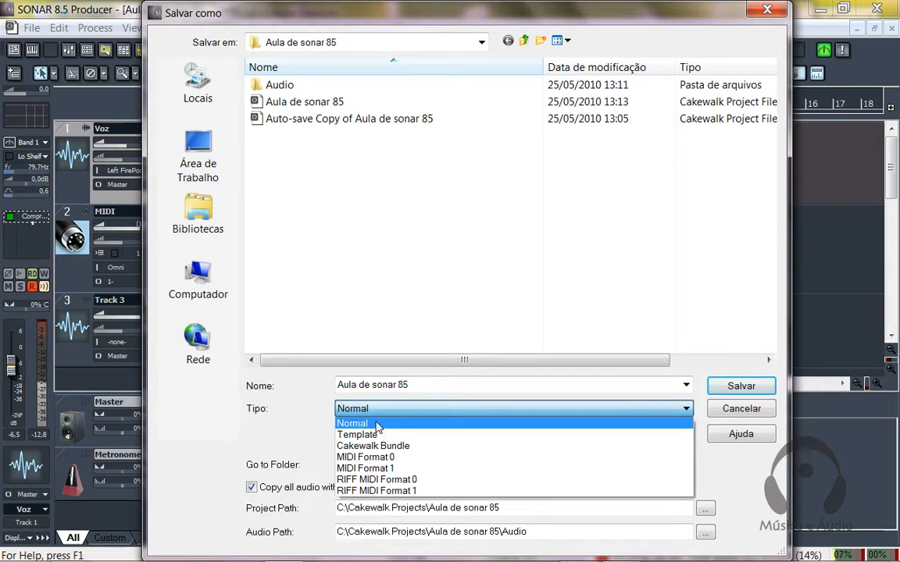
{"action": "left_click", "coordinate": [283, 92]}
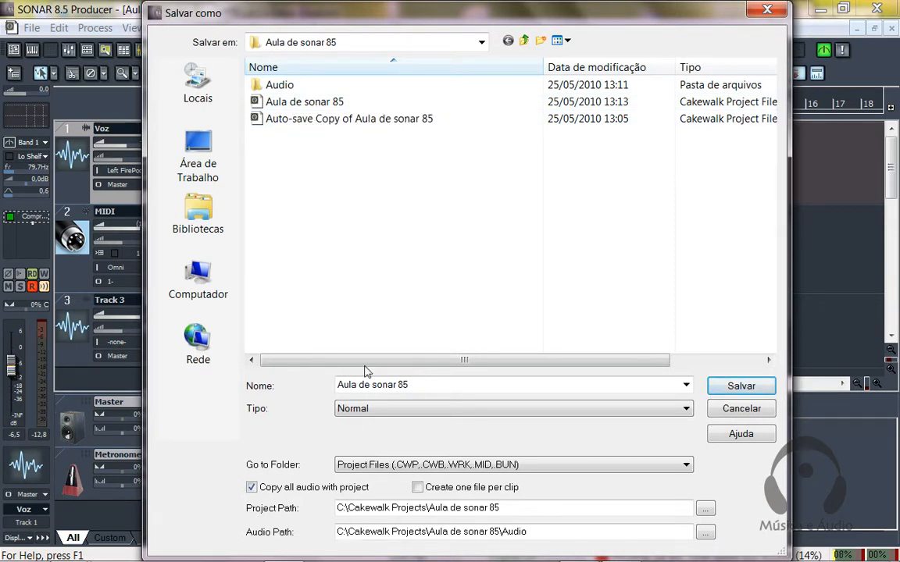
{"action": "left_click", "coordinate": [687, 408]}
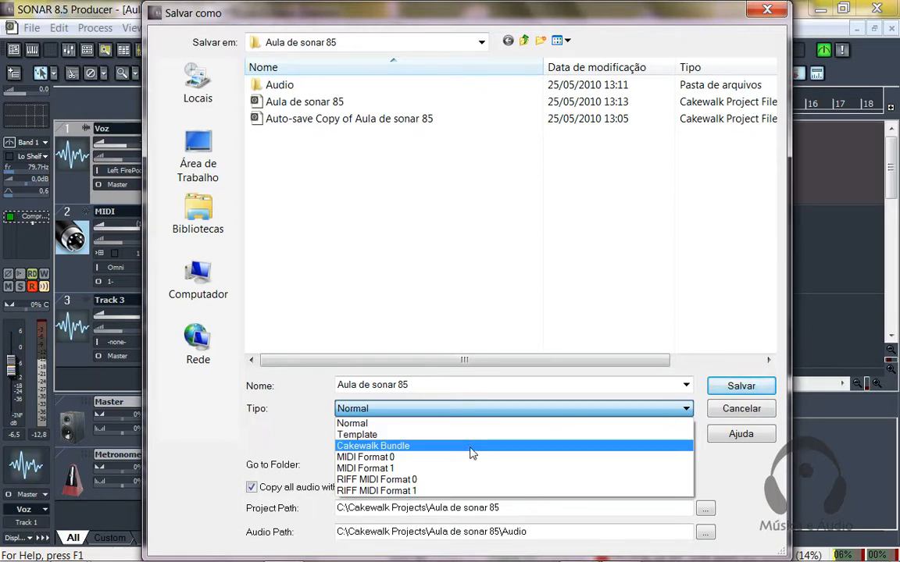
{"action": "left_click", "coordinate": [732, 412]}
{"action": "left_click", "coordinate": [732, 413]}
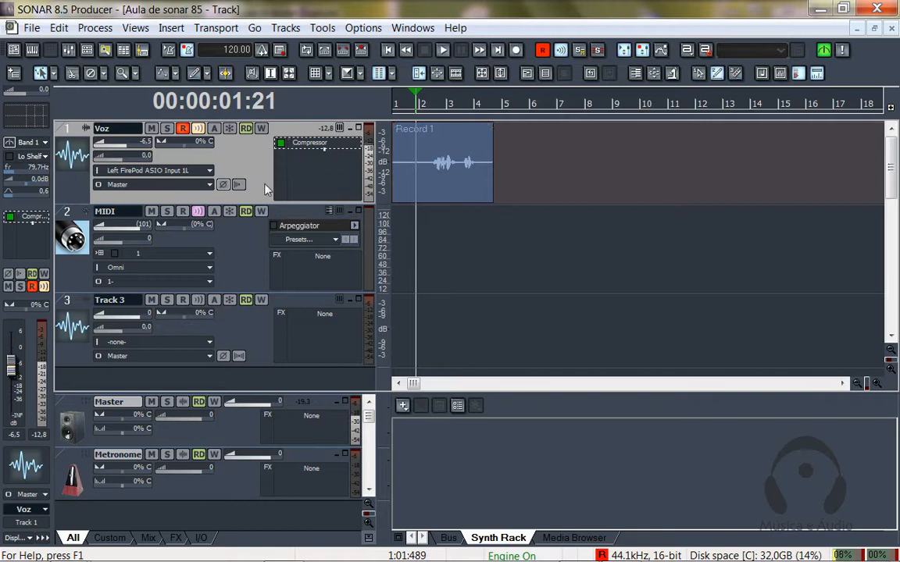
Step: Select the MIDI track, Track 3 and the Voz track in turn, ending on Voz
{"action": "left_click", "coordinate": [245, 270]}
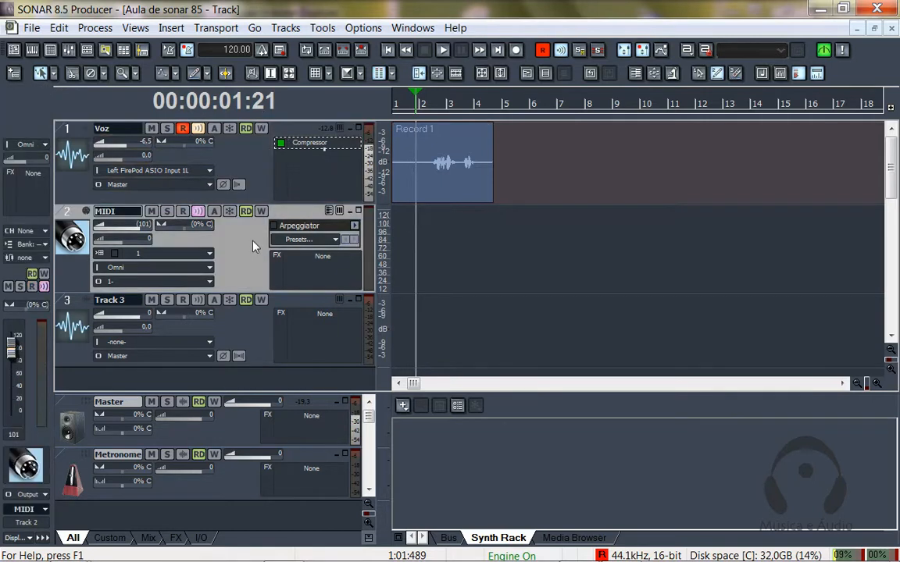
{"action": "left_click", "coordinate": [260, 322]}
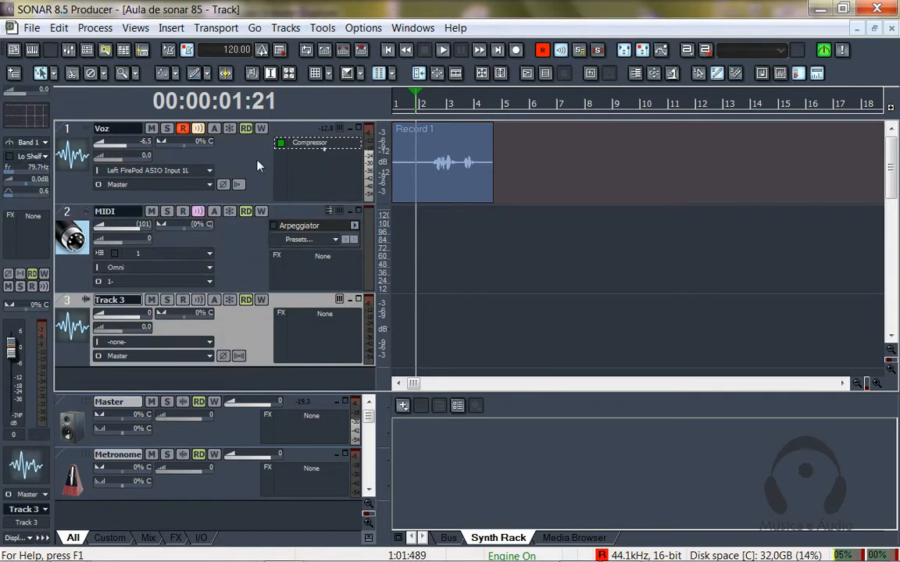
{"action": "left_click", "coordinate": [254, 178]}
{"action": "left_click", "coordinate": [253, 341]}
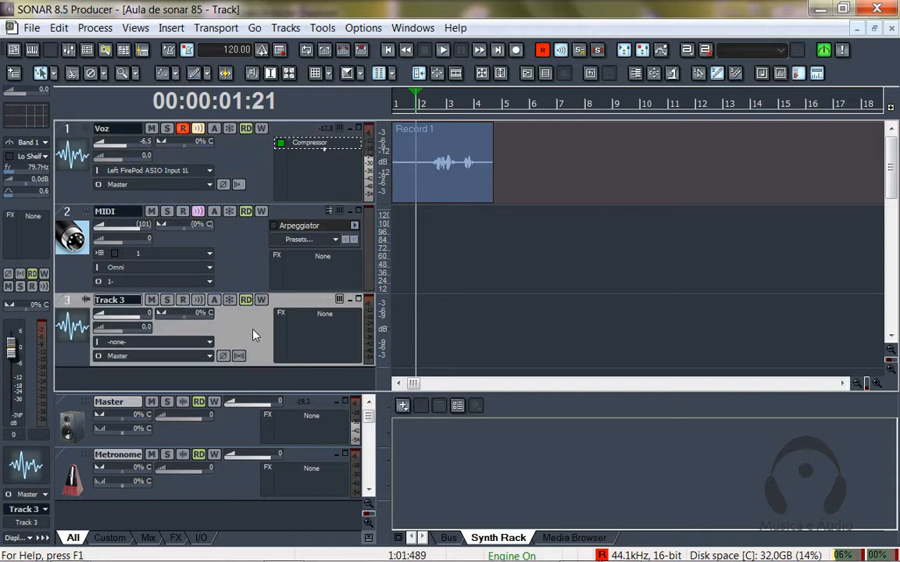
{"action": "left_click", "coordinate": [257, 175]}
Step: Review the kinds of export available for the project without exporting anything
{"action": "left_click", "coordinate": [31, 28]}
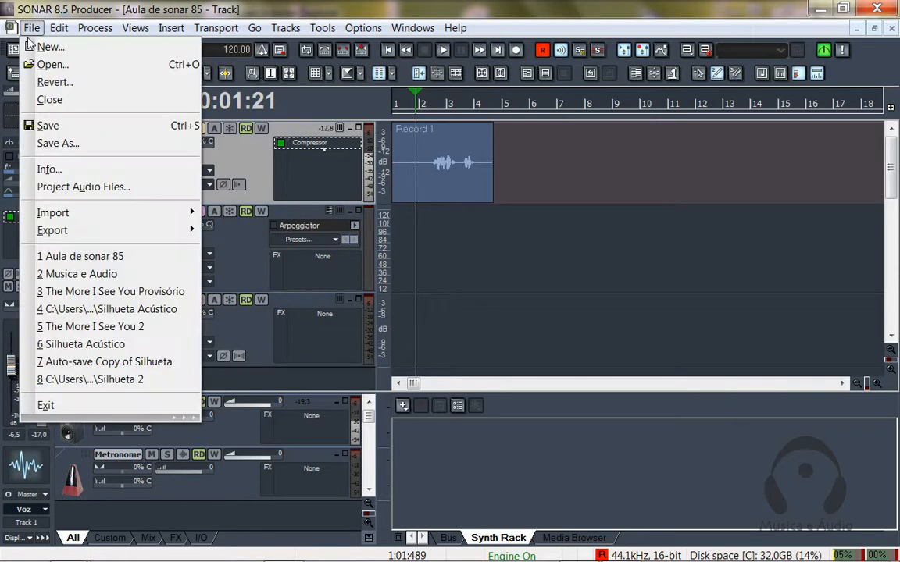
{"action": "mouse_move", "coordinate": [107, 240]}
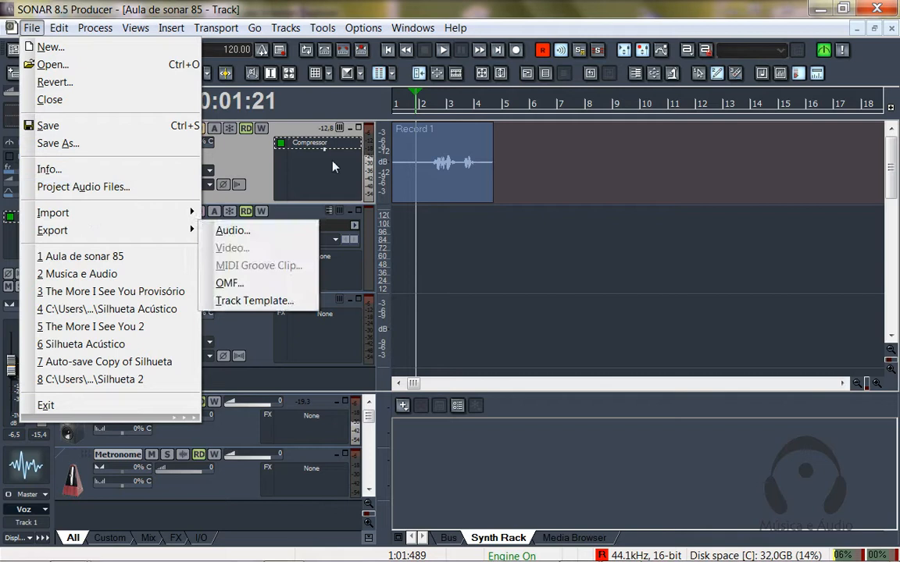
{"action": "left_click", "coordinate": [291, 144]}
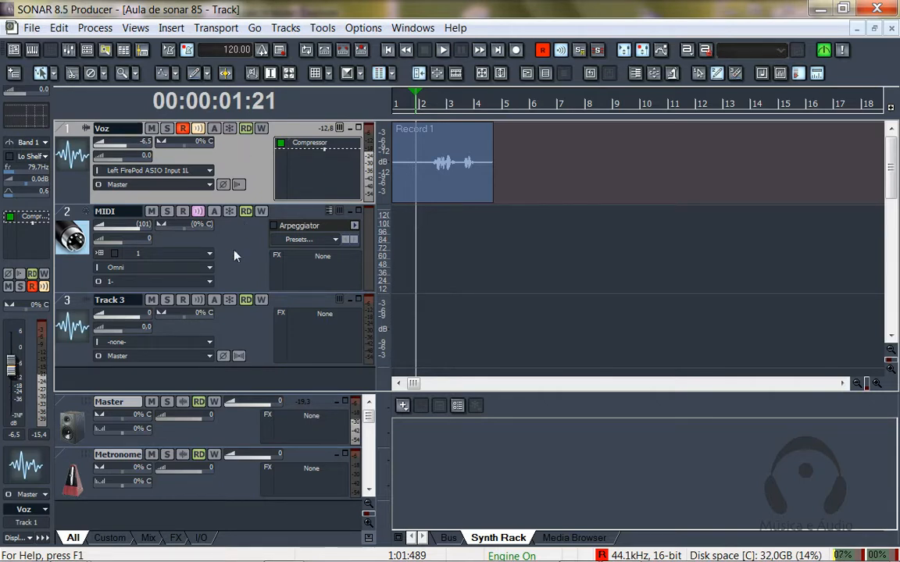
Step: Check the Save As settings and the available file types, including the MIDI formats, and cancel without saving a copy
{"action": "left_click", "coordinate": [31, 28]}
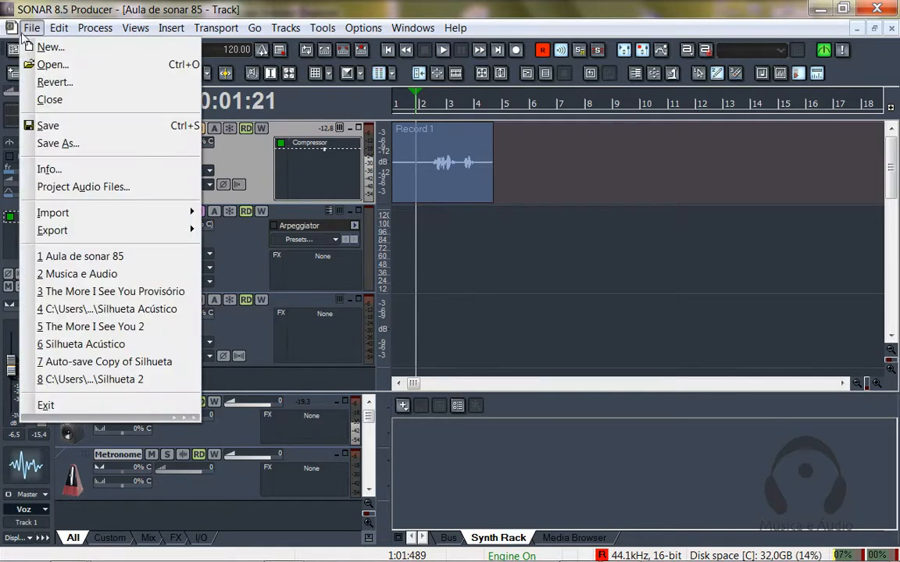
{"action": "left_click", "coordinate": [87, 146]}
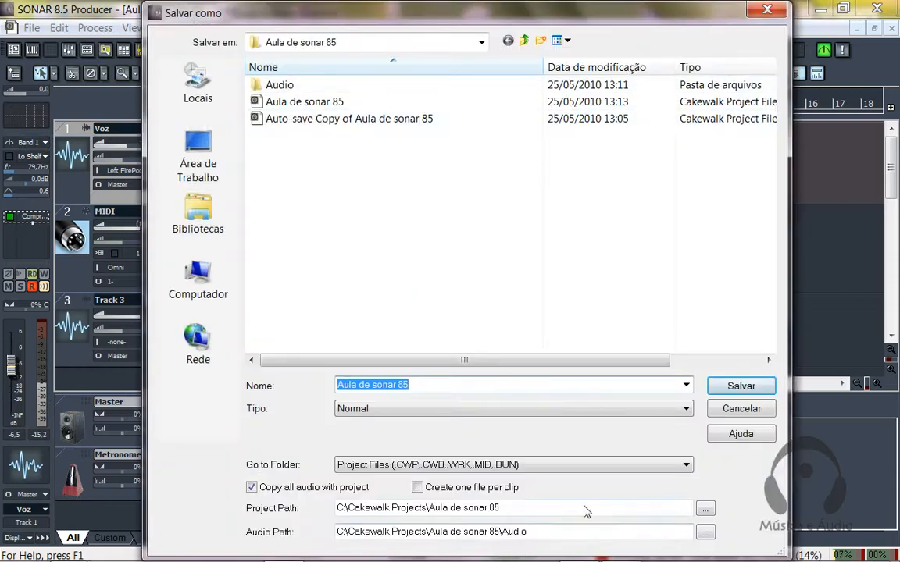
{"action": "left_click", "coordinate": [687, 408]}
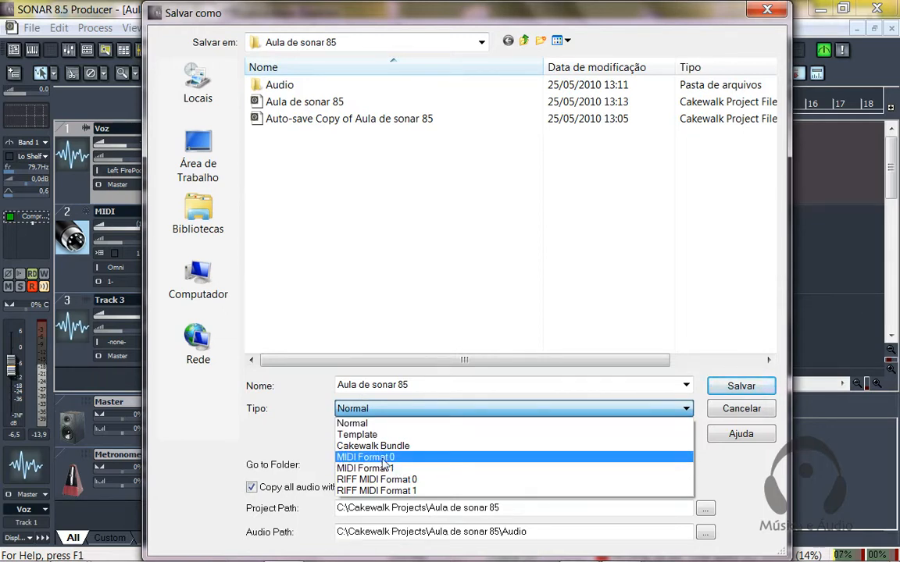
{"action": "left_click", "coordinate": [296, 384]}
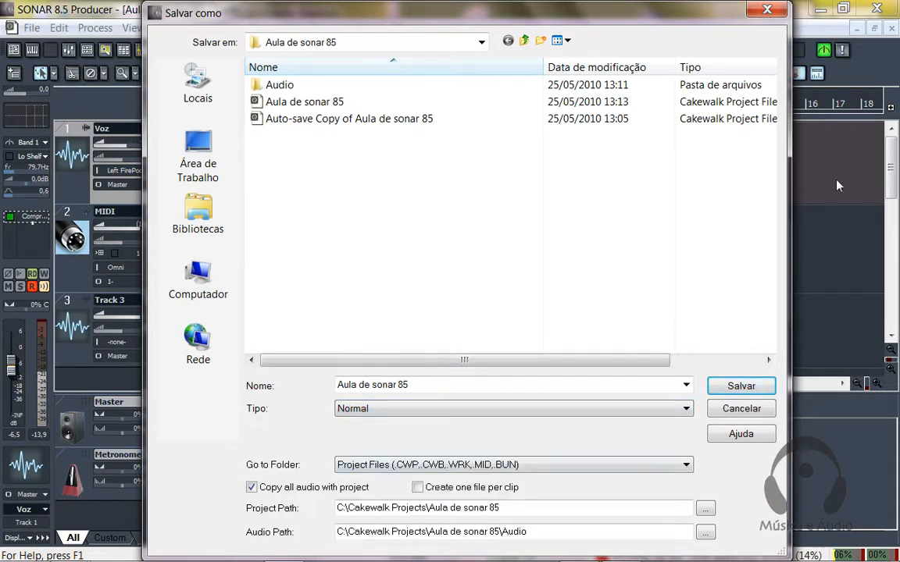
{"action": "left_click", "coordinate": [735, 410]}
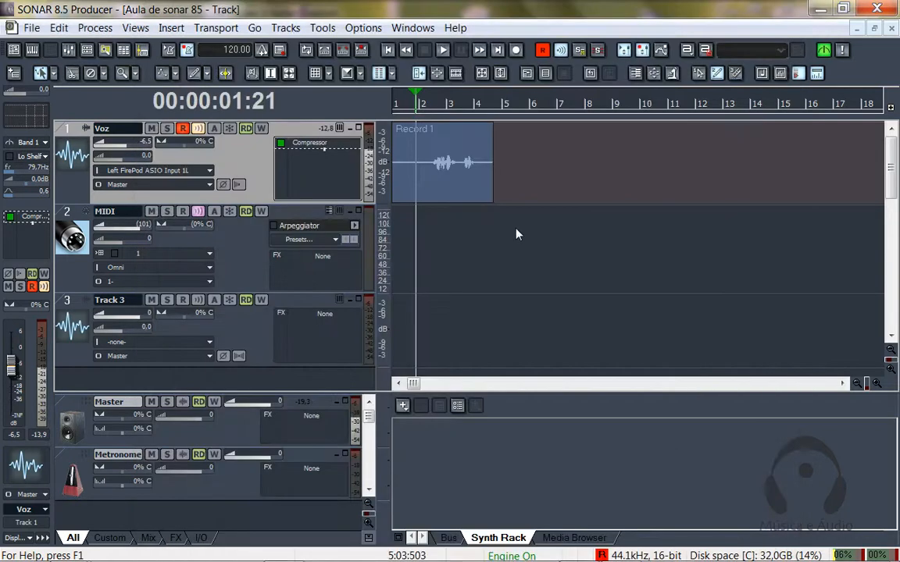
Step: Save the Aula de sonar 85 project and move the playhead back to the start of the timeline, at about 00:00:00:01
{"action": "left_click", "coordinate": [31, 29]}
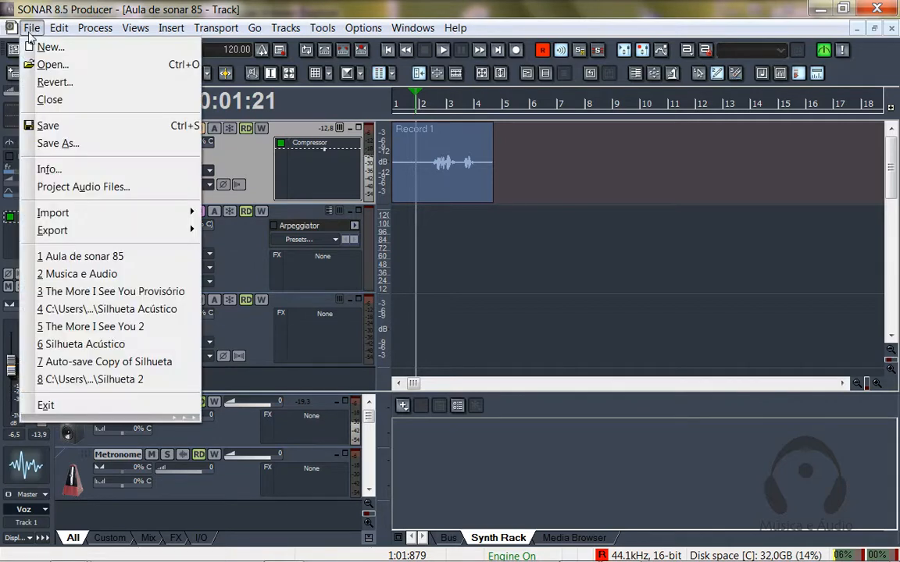
{"action": "left_click", "coordinate": [35, 125]}
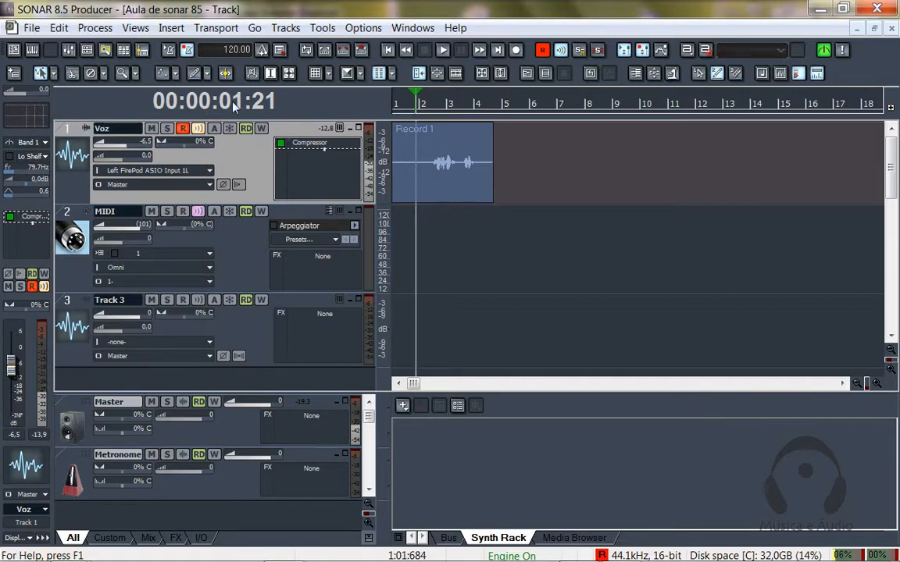
{"action": "left_click", "coordinate": [23, 30]}
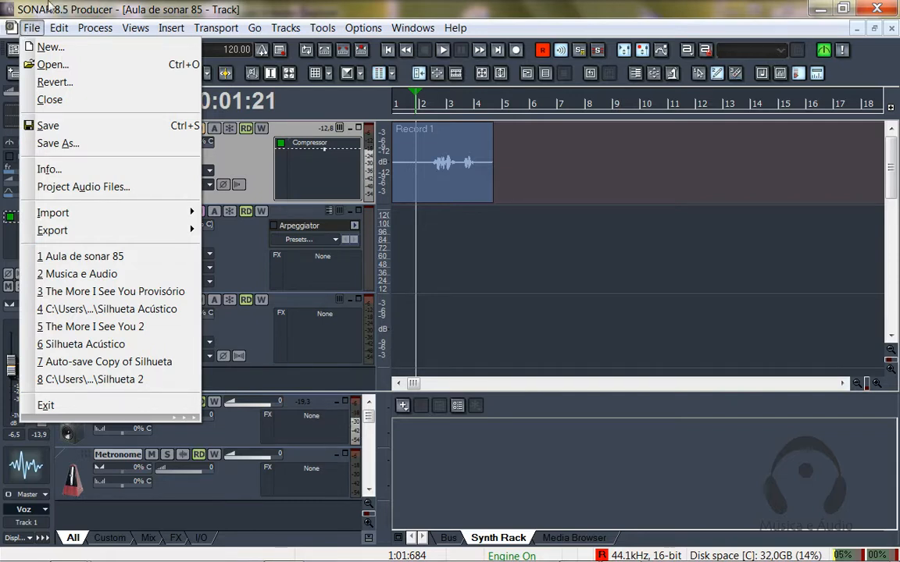
{"action": "left_click", "coordinate": [416, 108]}
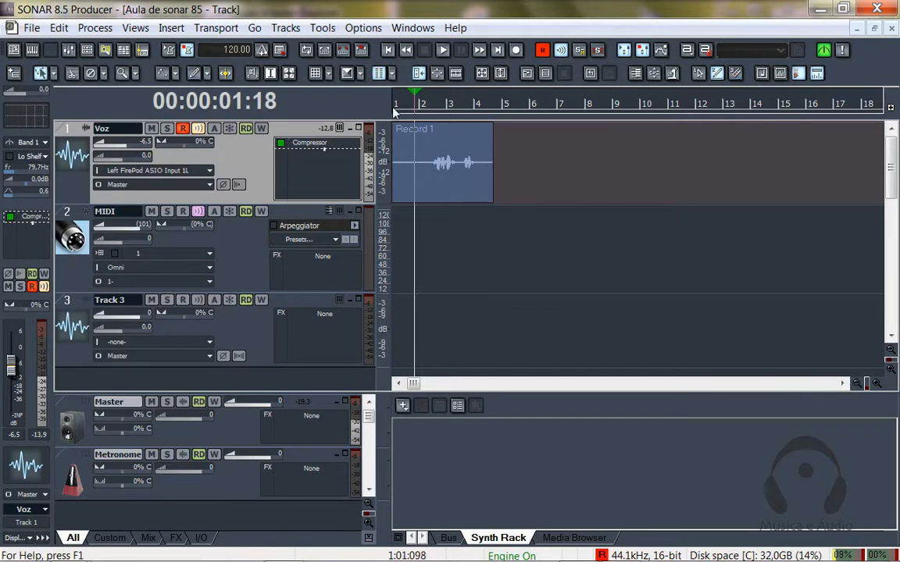
{"action": "left_click", "coordinate": [394, 110]}
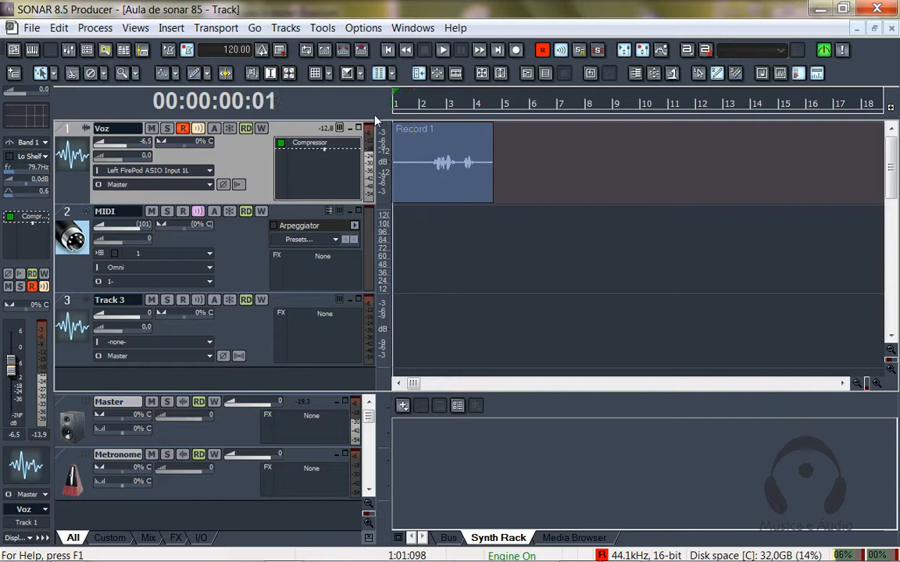
Step: Move the playhead to about 00:00:02:07, onward to 00:00:06:00, and rewind it to the project start
{"action": "left_click", "coordinate": [32, 28]}
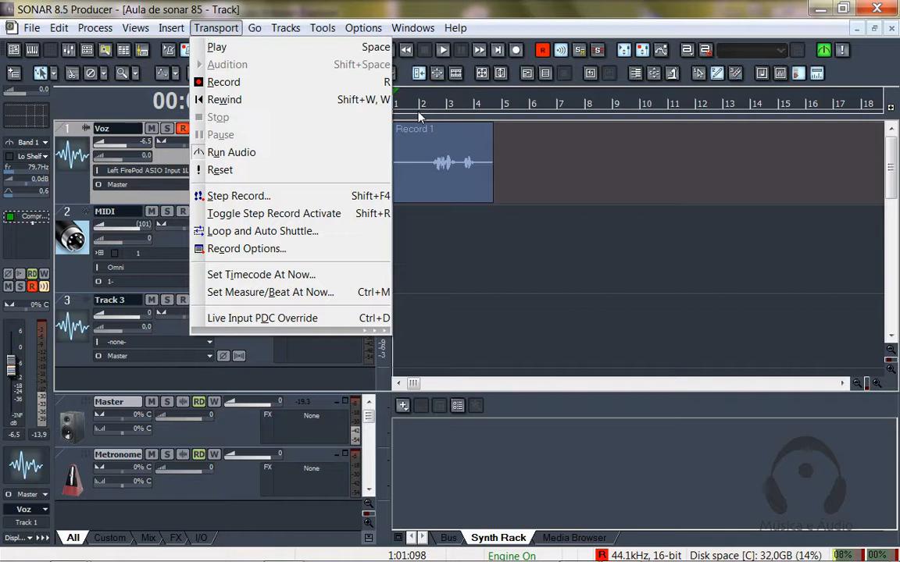
{"action": "mouse_move", "coordinate": [58, 27]}
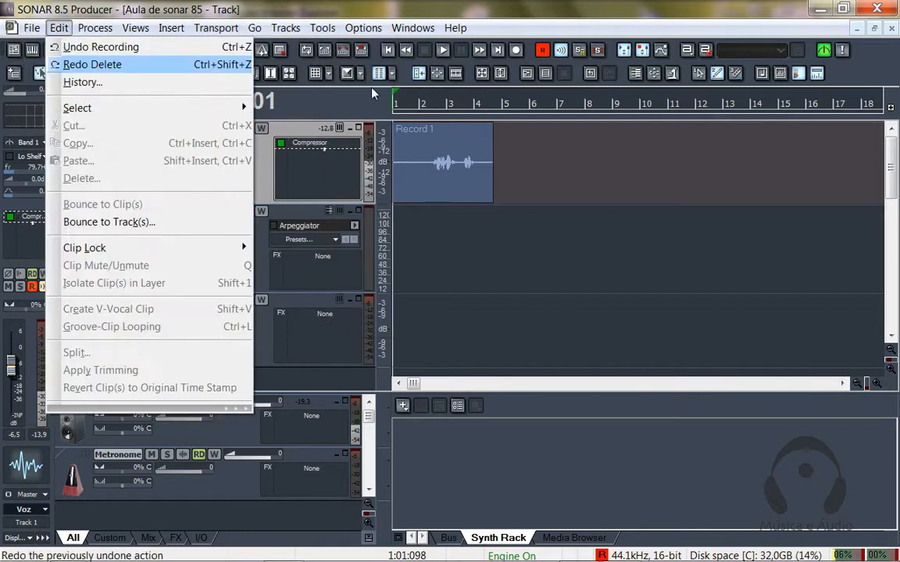
{"action": "left_click", "coordinate": [425, 106]}
{"action": "left_click", "coordinate": [423, 106]}
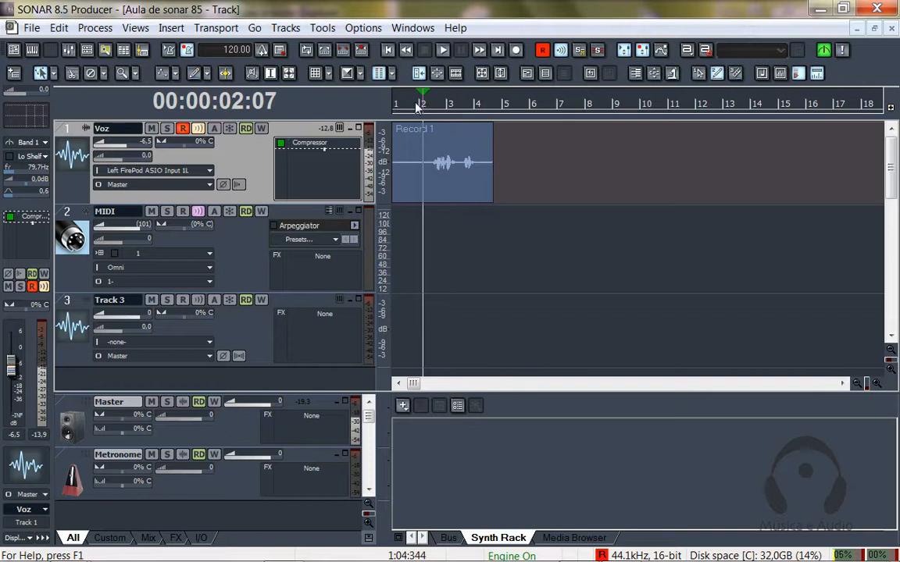
{"action": "left_click", "coordinate": [24, 30]}
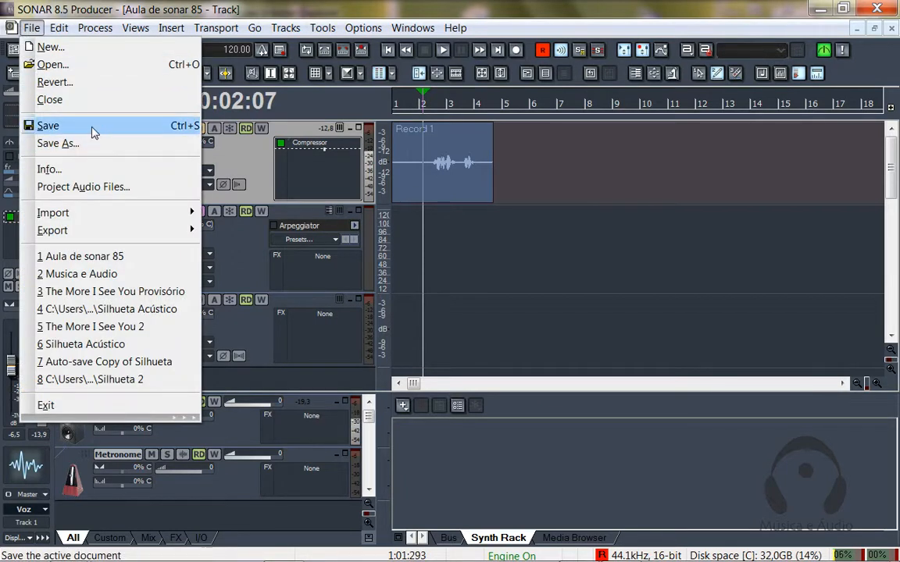
{"action": "left_click", "coordinate": [475, 106]}
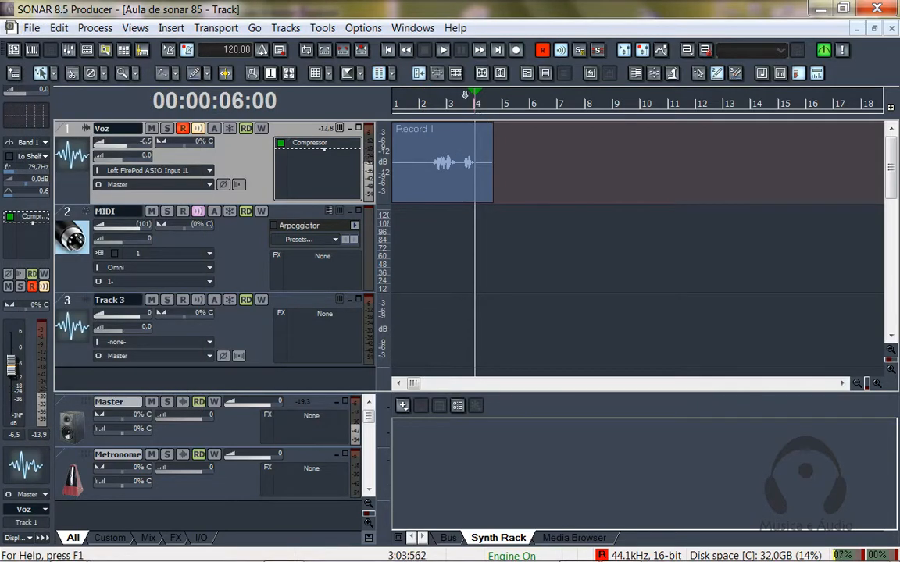
{"action": "key", "text": "w"}
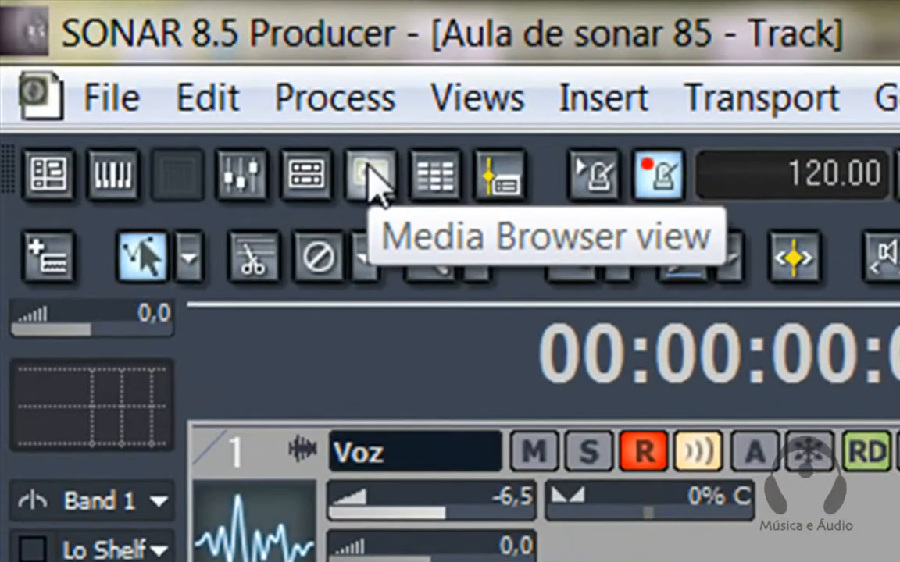
Step: Open the Media Browser in an enlarged pane and browse through Arquivos de Programas, Cakewalk, Beatscape and Library to the Beatscape REX loop folders
{"action": "left_click", "coordinate": [371, 176]}
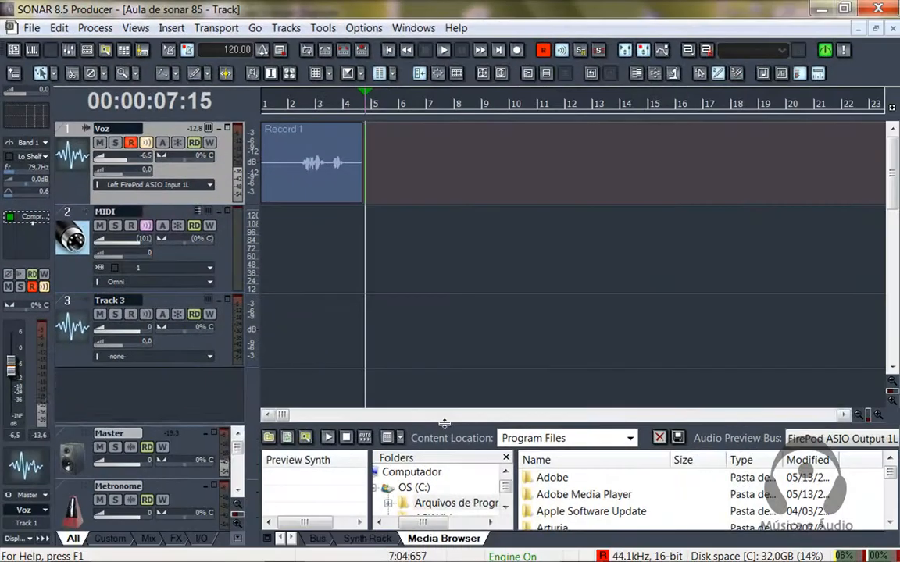
{"action": "left_click_drag", "start_coordinate": [443, 422], "coordinate": [457, 284]}
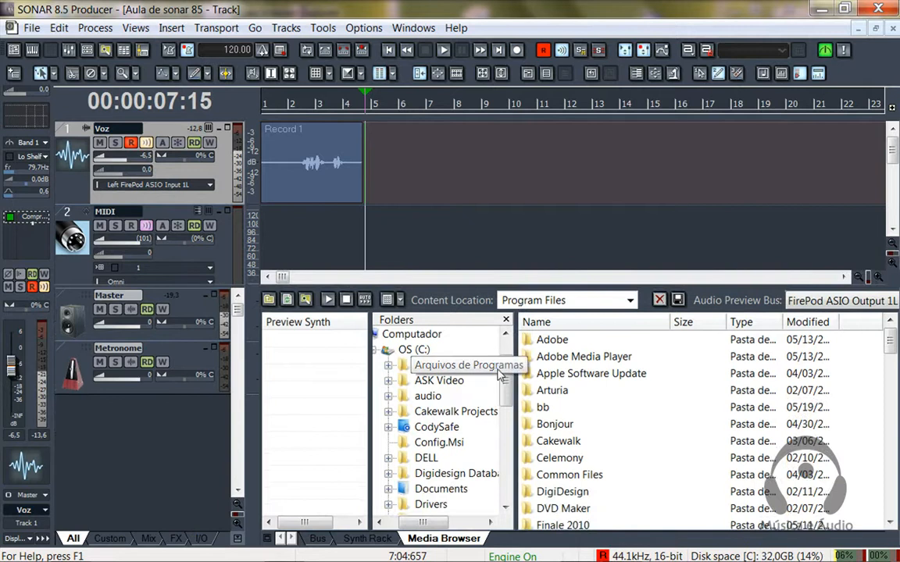
{"action": "double_click", "coordinate": [397, 365]}
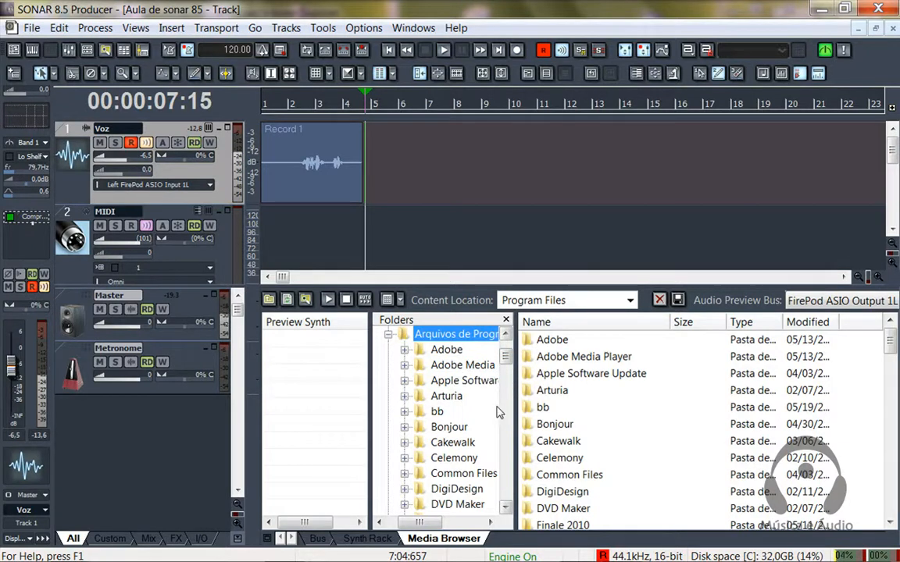
{"action": "left_click", "coordinate": [405, 442]}
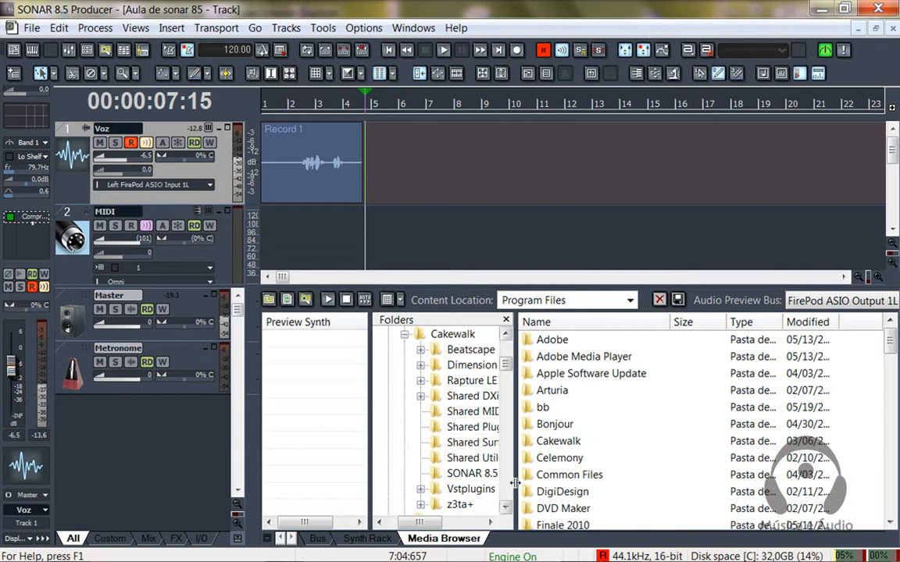
{"action": "left_click_drag", "start_coordinate": [515, 483], "coordinate": [554, 481]}
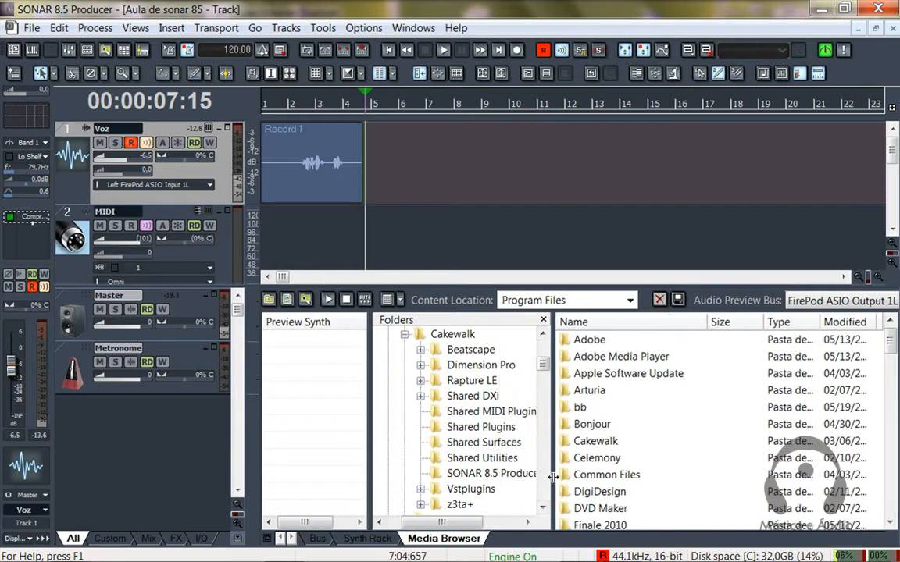
{"action": "left_click", "coordinate": [421, 350]}
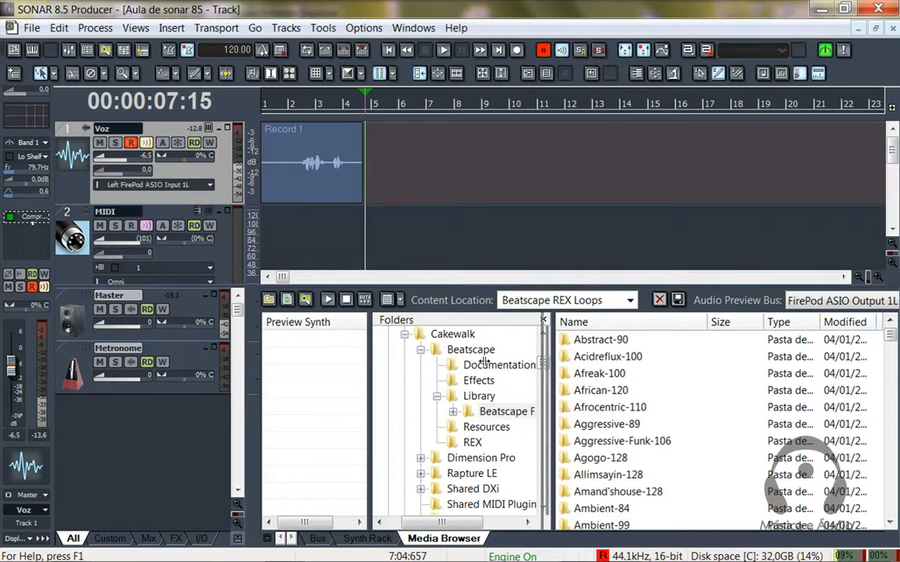
{"action": "left_click_drag", "start_coordinate": [484, 361], "coordinate": [397, 362]}
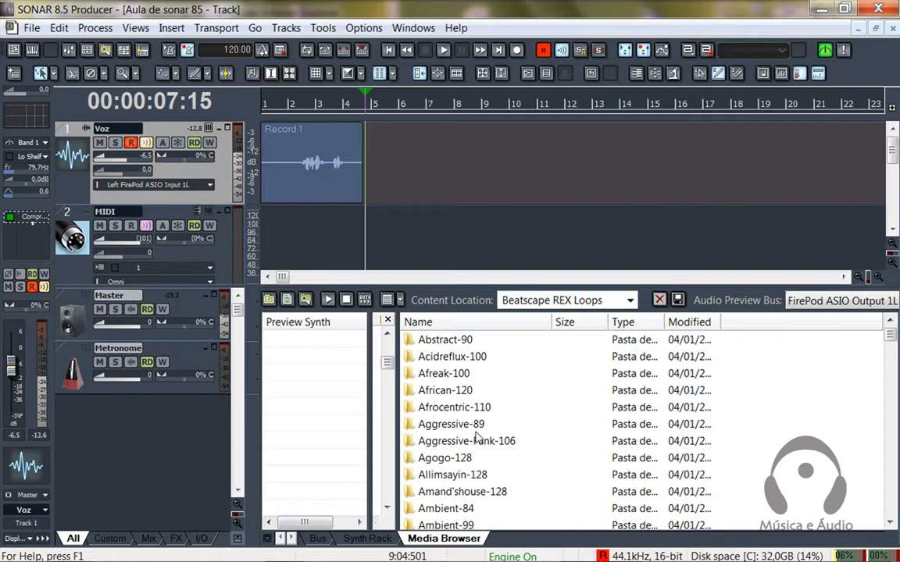
Step: Open the Afrocentric-110 folder, preview the Block-Afrocentric-110 and Slap-Afrocentric-110 loops, and stop the playback
{"action": "double_click", "coordinate": [452, 406]}
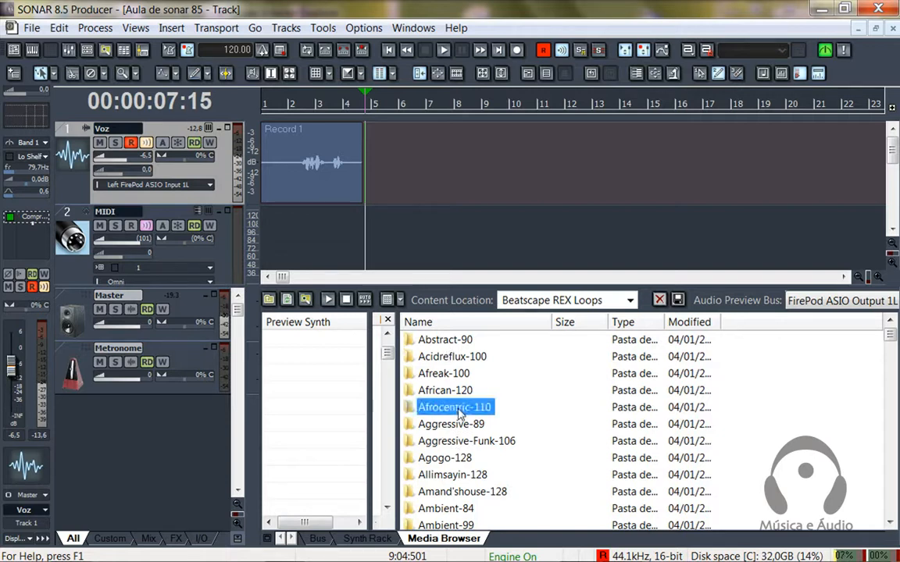
{"action": "left_click", "coordinate": [426, 340]}
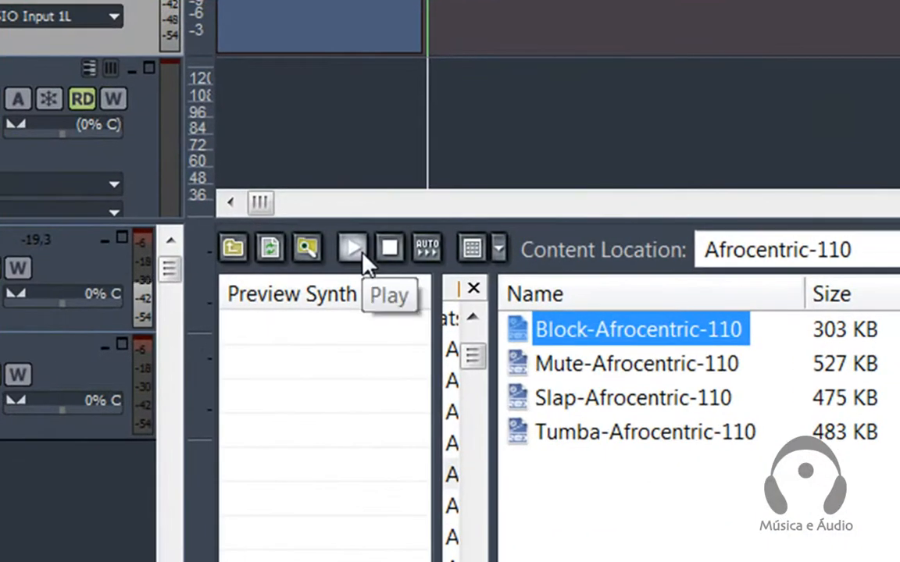
{"action": "left_click", "coordinate": [363, 256]}
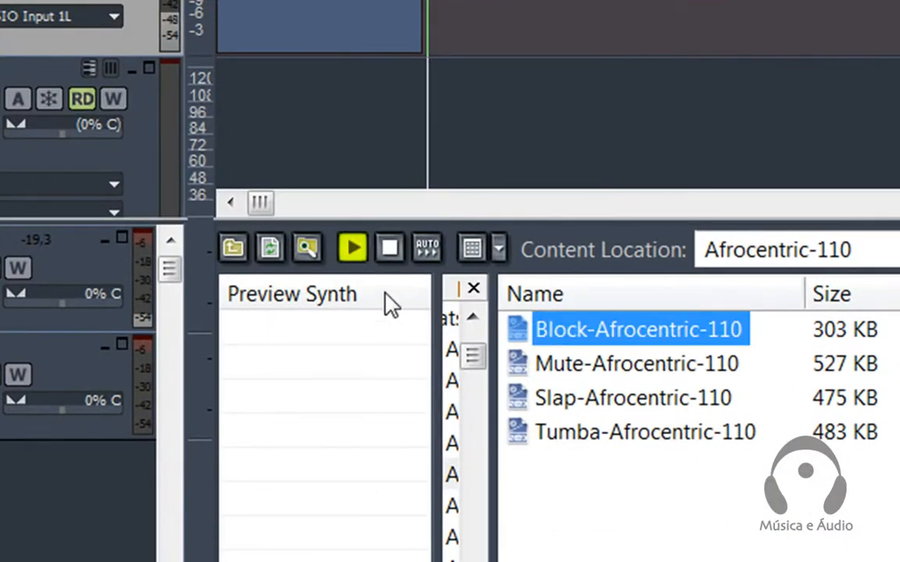
{"action": "left_click", "coordinate": [656, 395]}
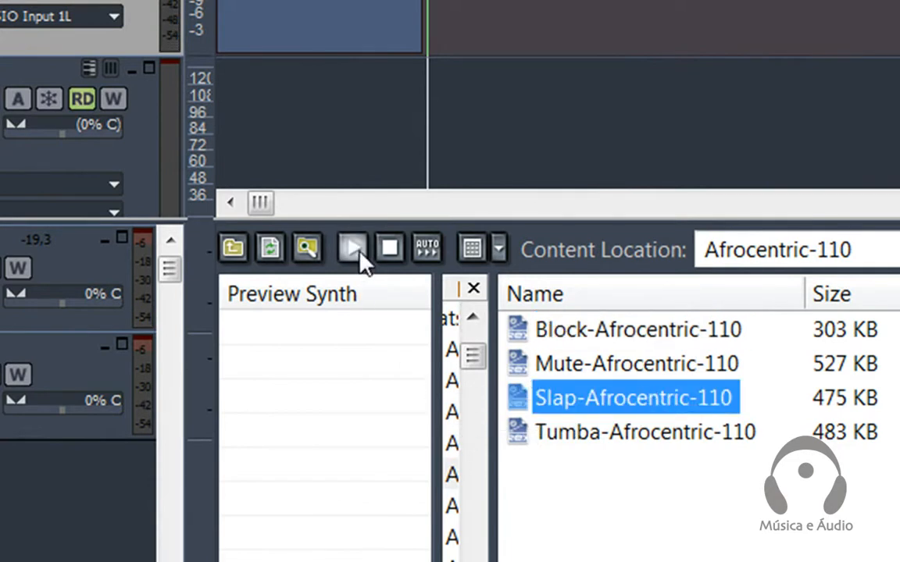
{"action": "left_click", "coordinate": [390, 250]}
{"action": "left_click", "coordinate": [393, 256]}
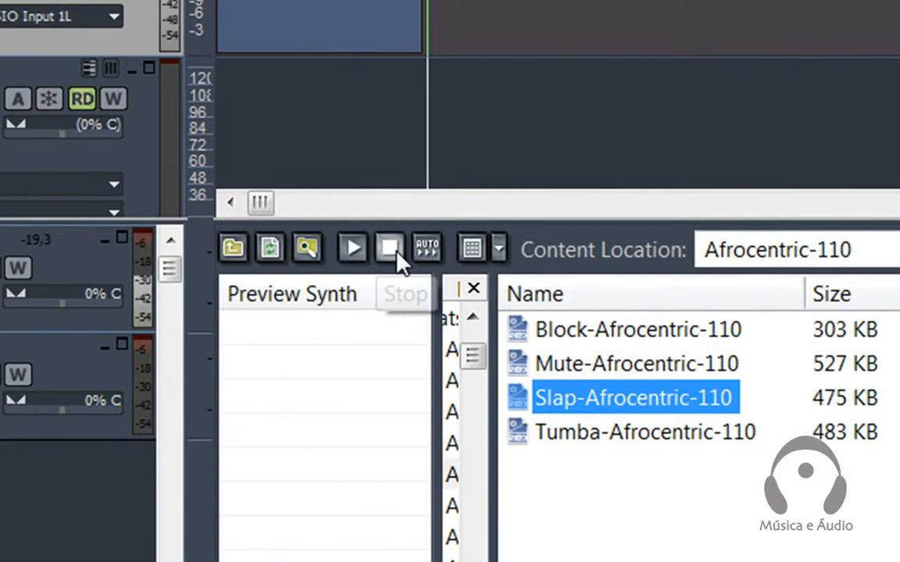
Step: Turn on automatic preview in the Media Browser and audition the Tumba-Afrocentric-110 and Slap-Afrocentric-110 loops
{"action": "left_click", "coordinate": [439, 251]}
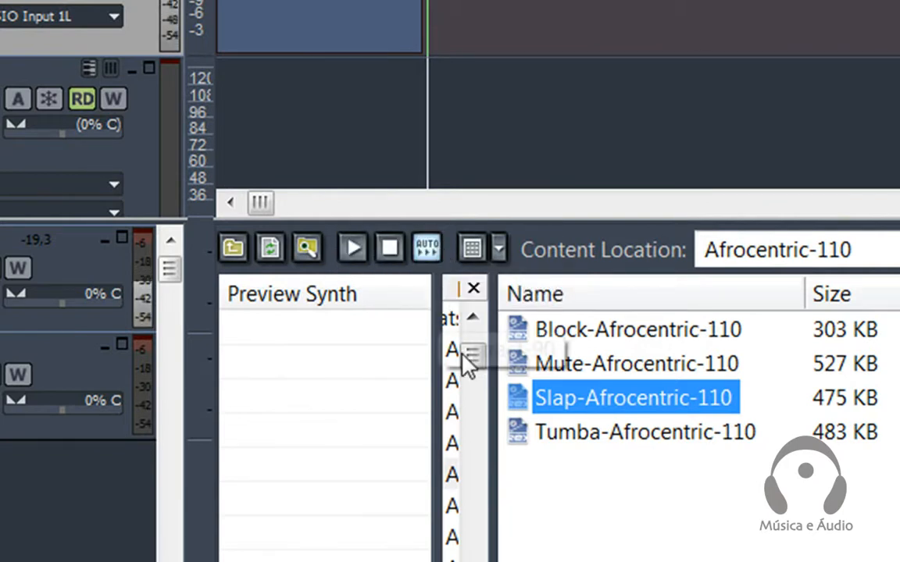
{"action": "left_click", "coordinate": [612, 437]}
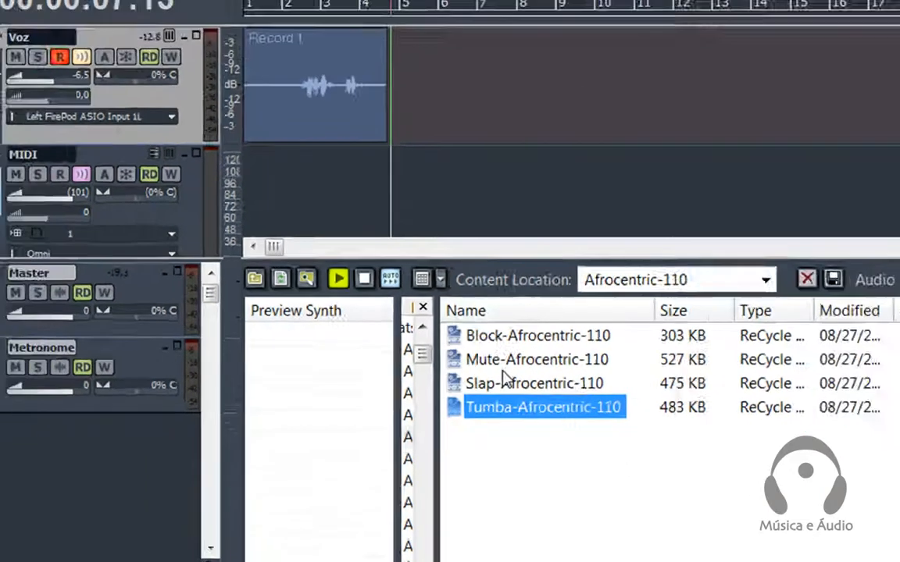
{"action": "left_click", "coordinate": [504, 383]}
Step: Widen the folder list and browse the loop folders from Aggressive-89 down to Agogo-128
{"action": "left_click_drag", "start_coordinate": [435, 406], "coordinate": [578, 409]}
{"action": "left_click", "coordinate": [411, 426]}
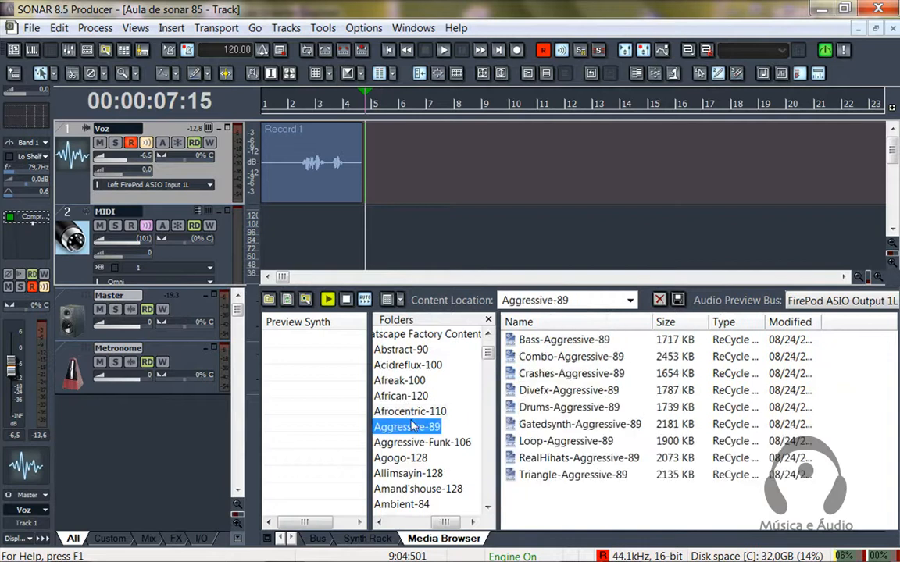
{"action": "key", "text": "Down"}
{"action": "key", "text": "Down"}
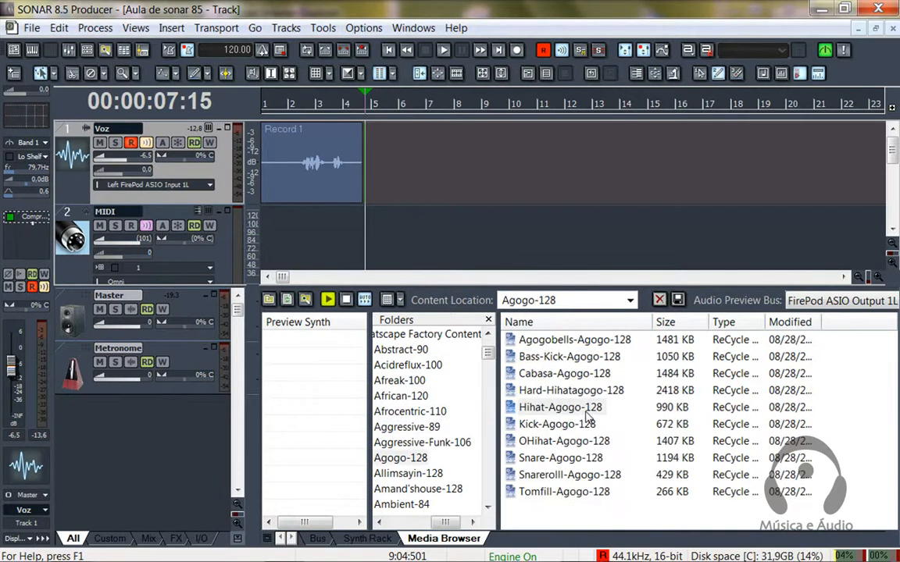
Step: Audition the Hihat-Agogo-128 and Cabasa-Agogo-128 loops and return to the start of the folder tree
{"action": "left_click", "coordinate": [581, 410]}
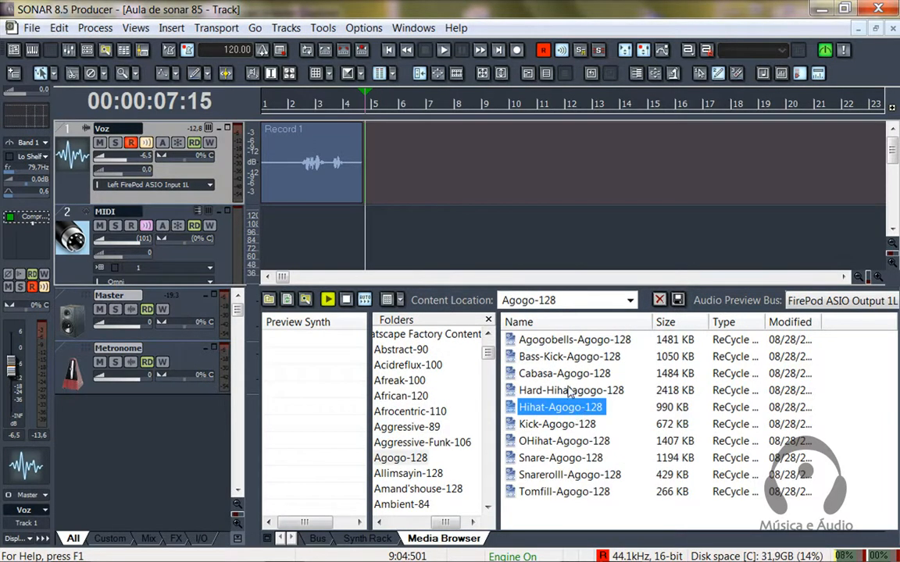
{"action": "left_click", "coordinate": [569, 375]}
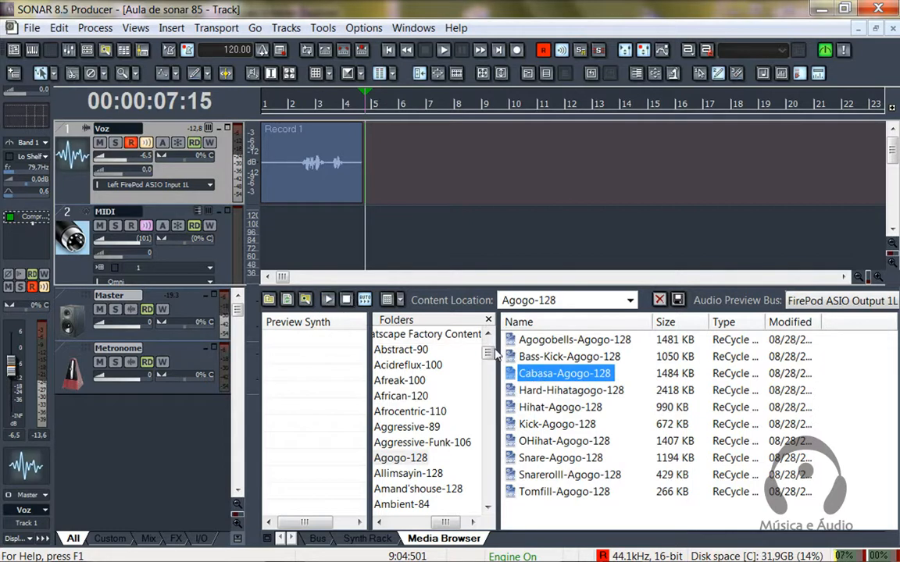
{"action": "mouse_move", "coordinate": [486, 356]}
{"action": "left_mouse_down"}
{"action": "mouse_move", "coordinate": [483, 509]}
{"action": "mouse_move", "coordinate": [491, 349]}
{"action": "left_mouse_up"}
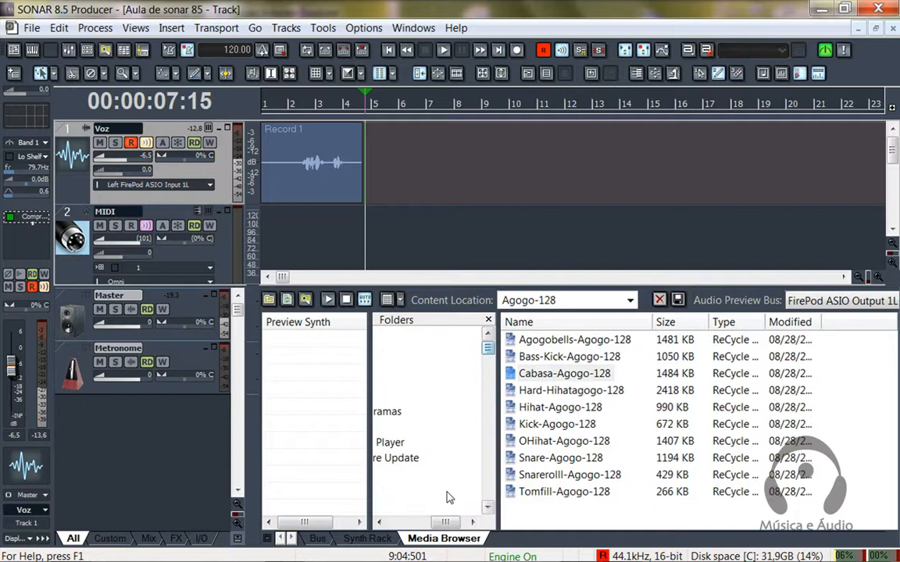
{"action": "left_click_drag", "start_coordinate": [447, 521], "coordinate": [368, 518]}
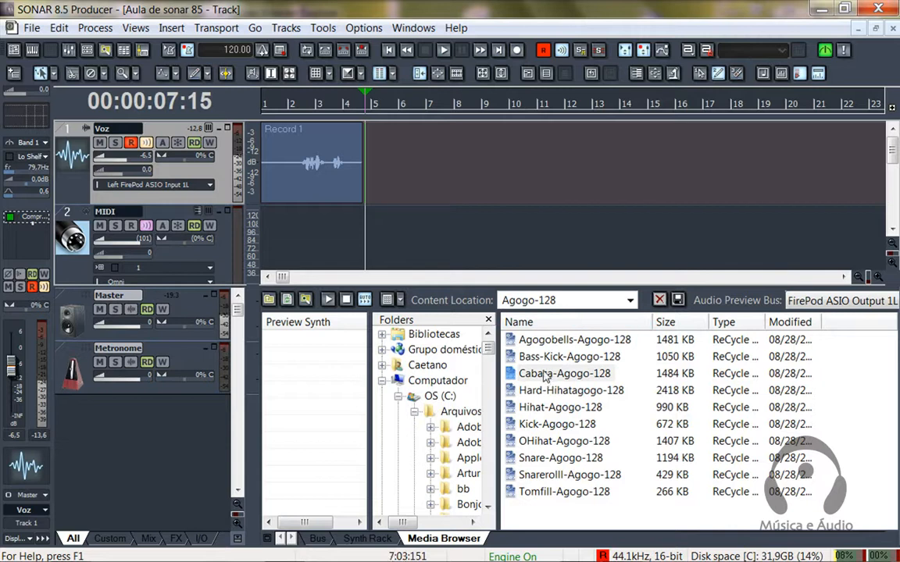
Step: Add the Cabasa-Agogo-128 loop to the Voz track near measure 6, using Blend Old and New when shifting it, and play it back
{"action": "left_click_drag", "start_coordinate": [565, 375], "coordinate": [396, 148]}
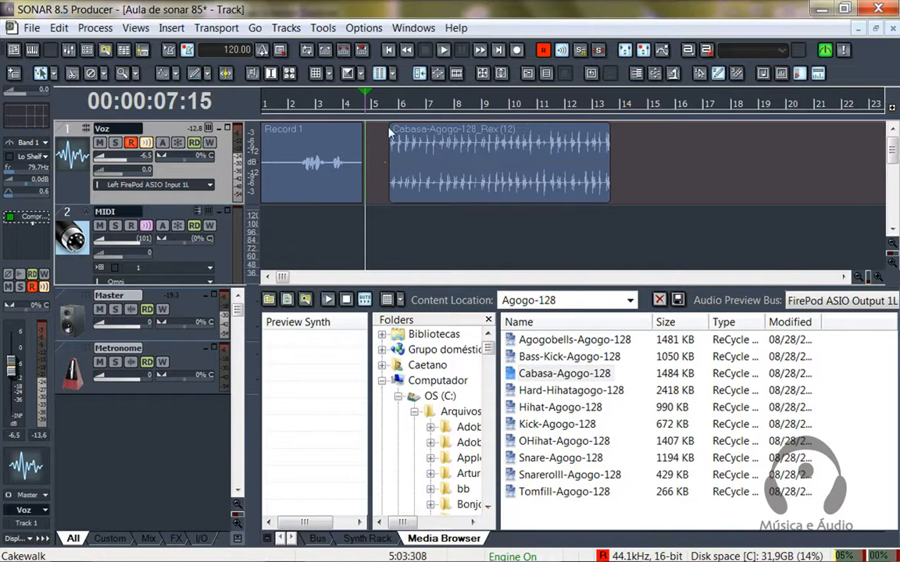
{"action": "left_click_drag", "start_coordinate": [403, 149], "coordinate": [408, 150]}
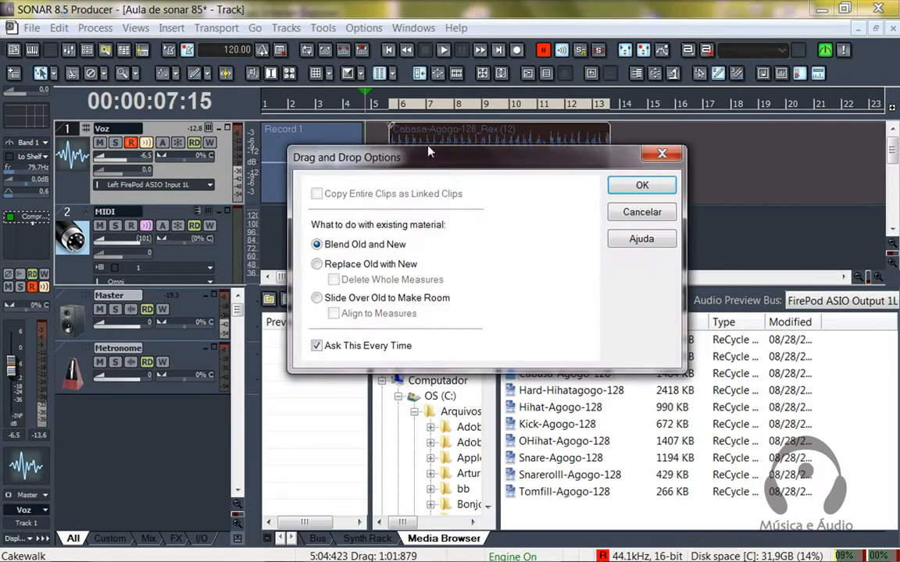
{"action": "left_click", "coordinate": [670, 190]}
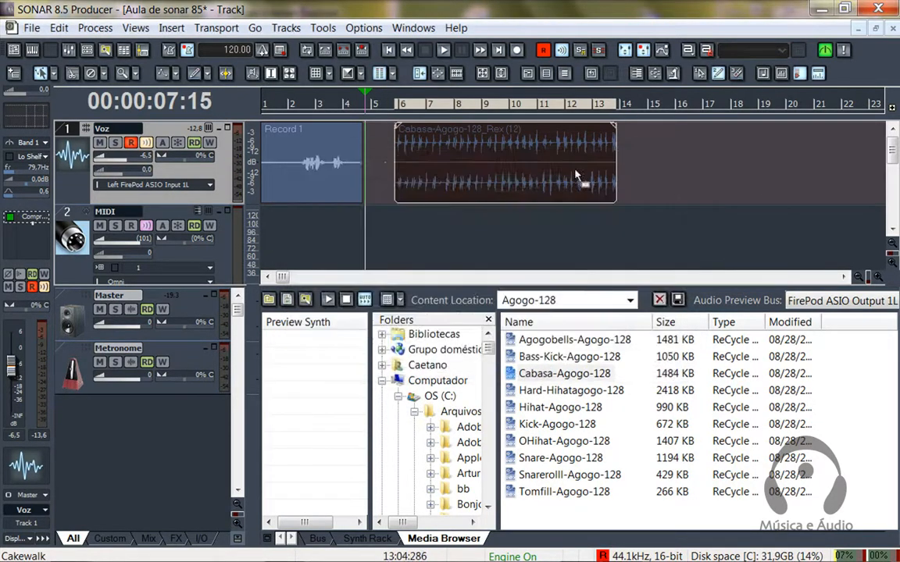
{"action": "left_click", "coordinate": [403, 108]}
{"action": "key", "text": "space"}
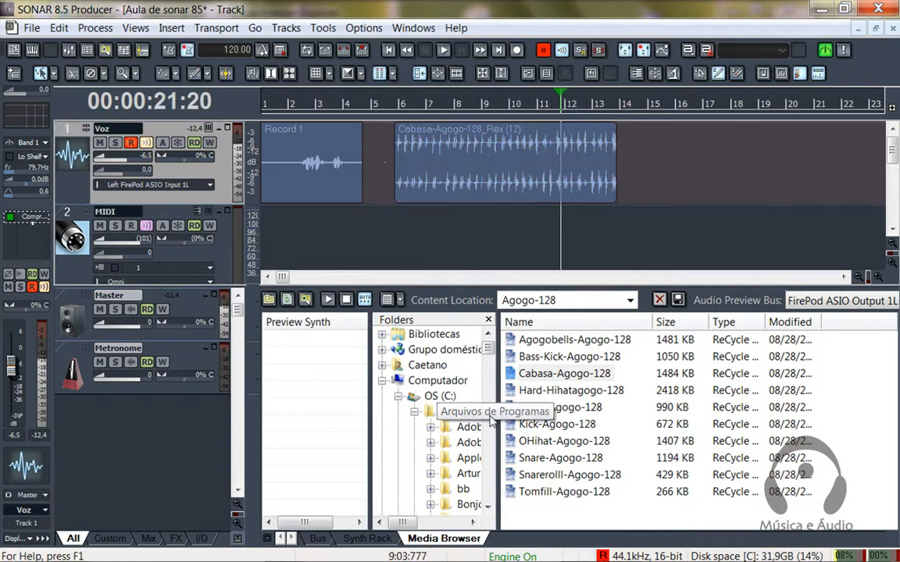
Step: Widen the folder list, open the Camptown-95 loop folder and preview the Kick2-Camptown-95 loop
{"action": "left_click_drag", "start_coordinate": [498, 414], "coordinate": [568, 405]}
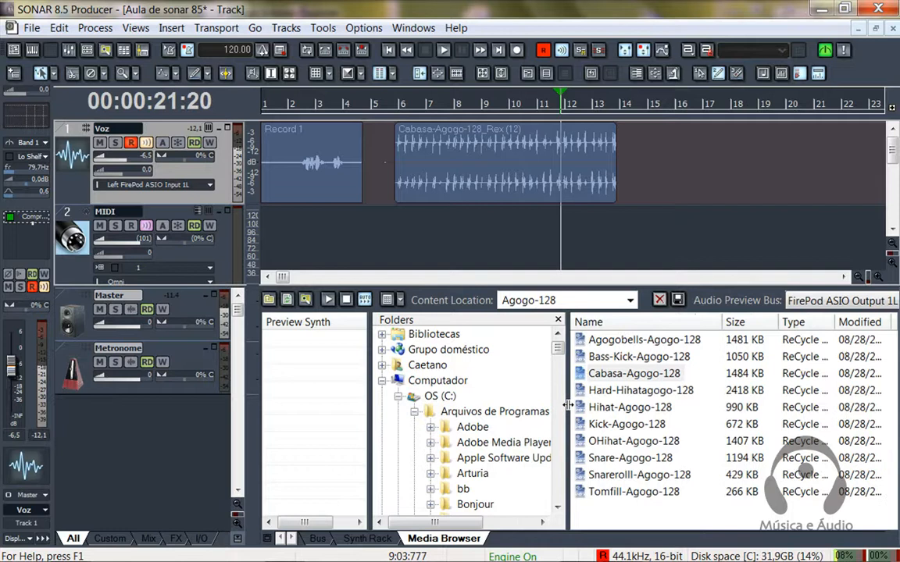
{"action": "left_click_drag", "start_coordinate": [558, 352], "coordinate": [557, 371]}
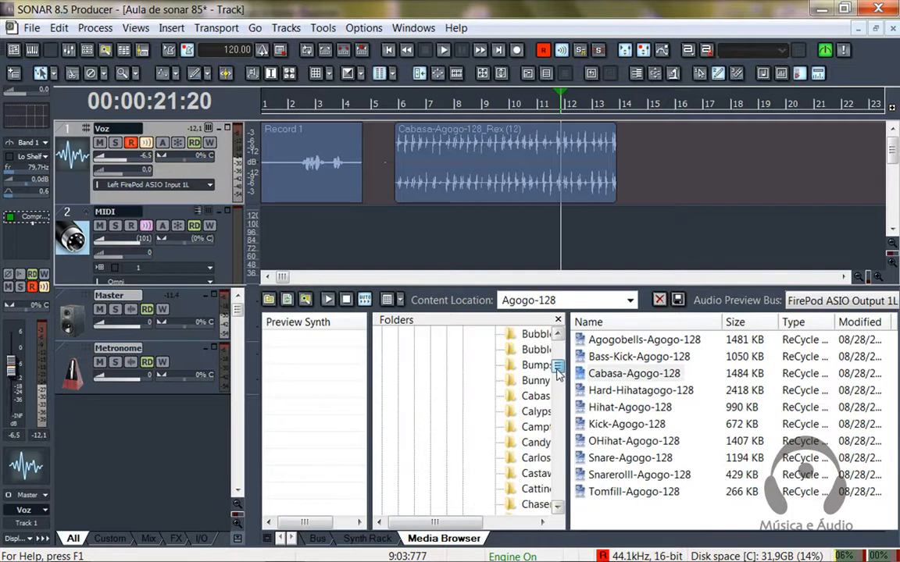
{"action": "left_click_drag", "start_coordinate": [568, 504], "coordinate": [642, 500]}
{"action": "left_click", "coordinate": [550, 426]}
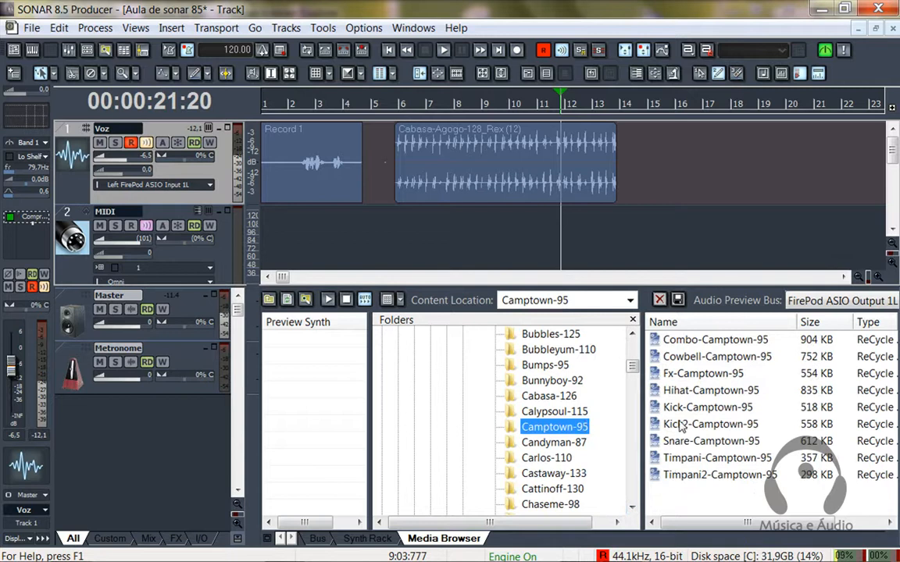
{"action": "left_click", "coordinate": [678, 424]}
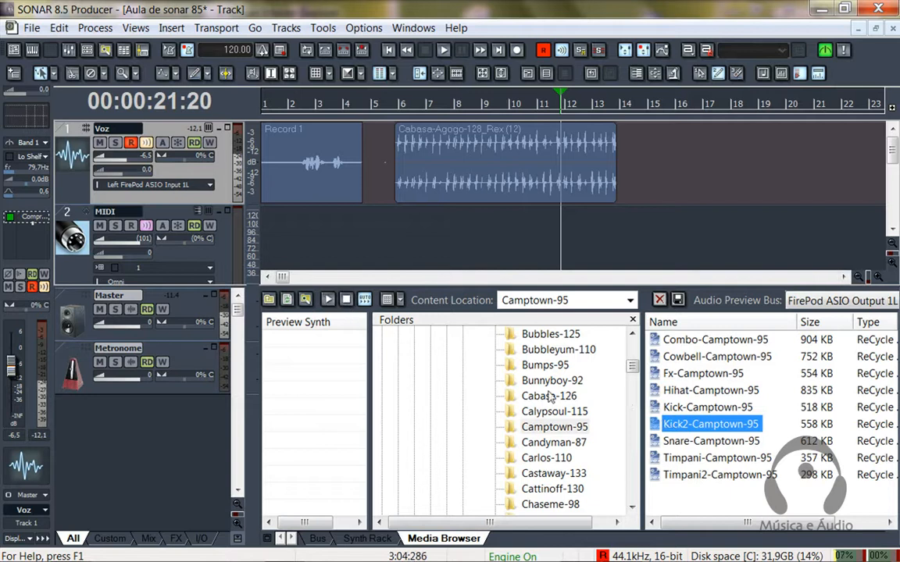
Step: Collapse the Beatscape and Cakewalk folders in the Media Browser's folder tree
{"action": "left_click_drag", "start_coordinate": [632, 365], "coordinate": [653, 362]}
{"action": "left_click", "coordinate": [444, 459]}
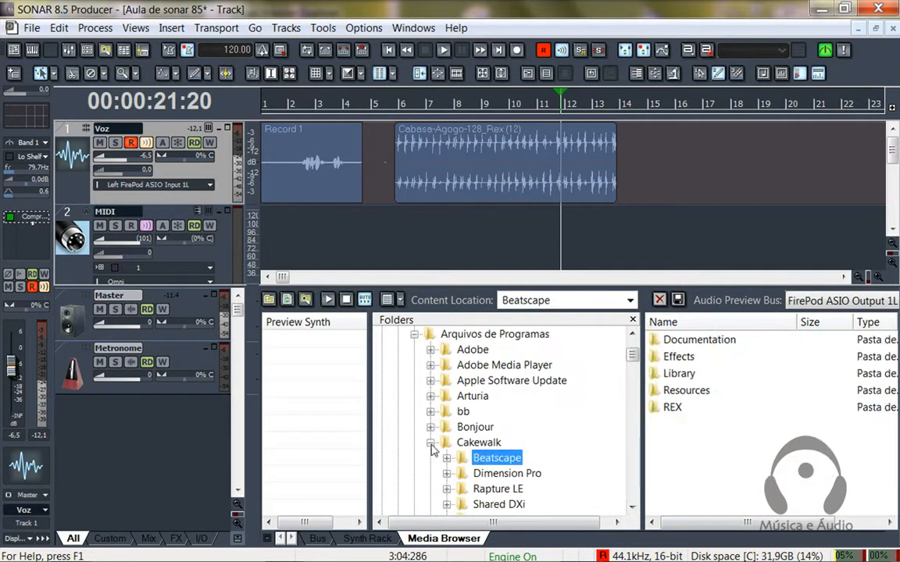
{"action": "left_click", "coordinate": [431, 442]}
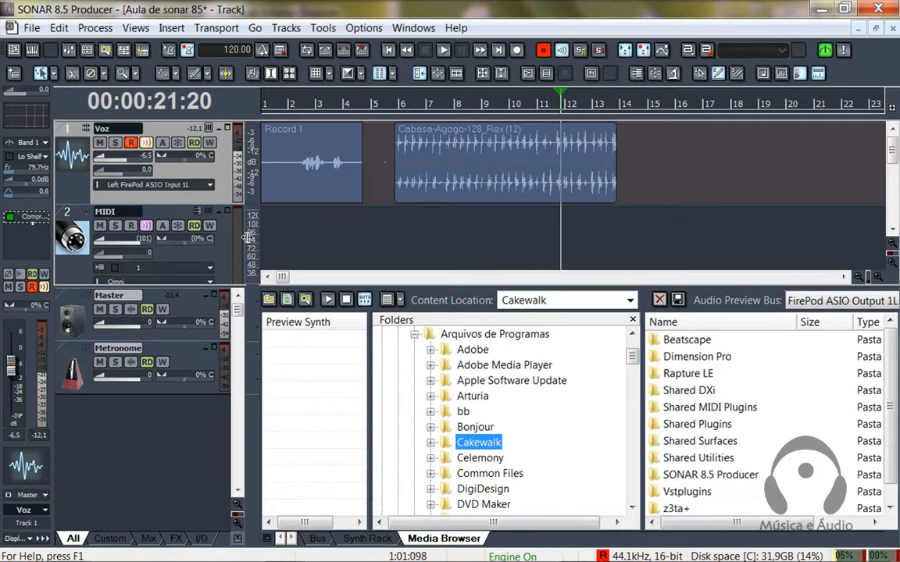
Step: Widen the track controls to show the effects bins and enlarge the track area so that Track 3 fits
{"action": "left_click_drag", "start_coordinate": [247, 237], "coordinate": [331, 237]}
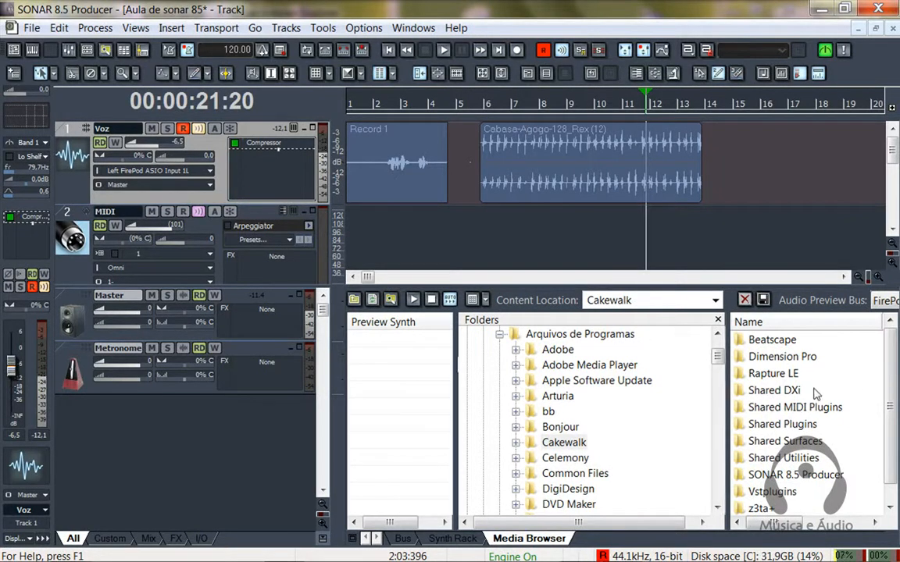
{"action": "left_click_drag", "start_coordinate": [389, 286], "coordinate": [389, 413]}
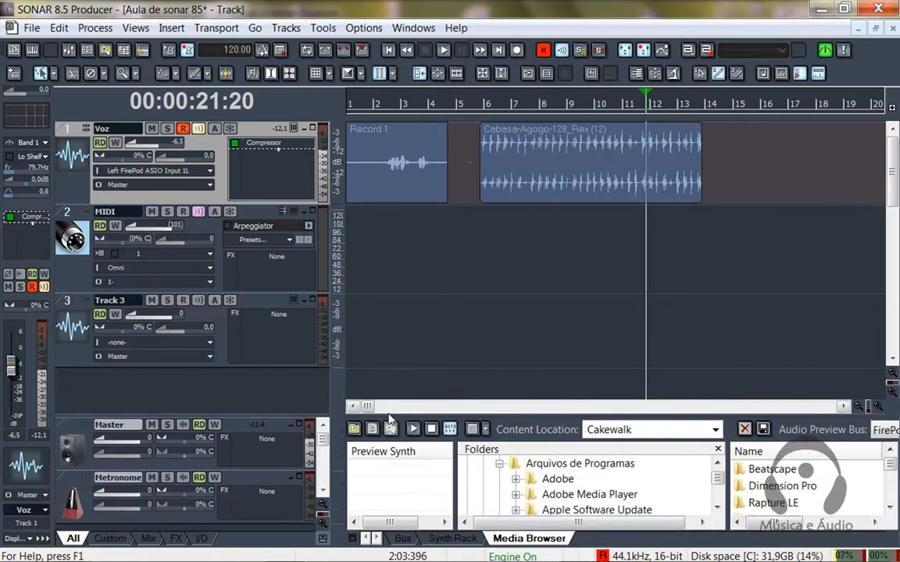